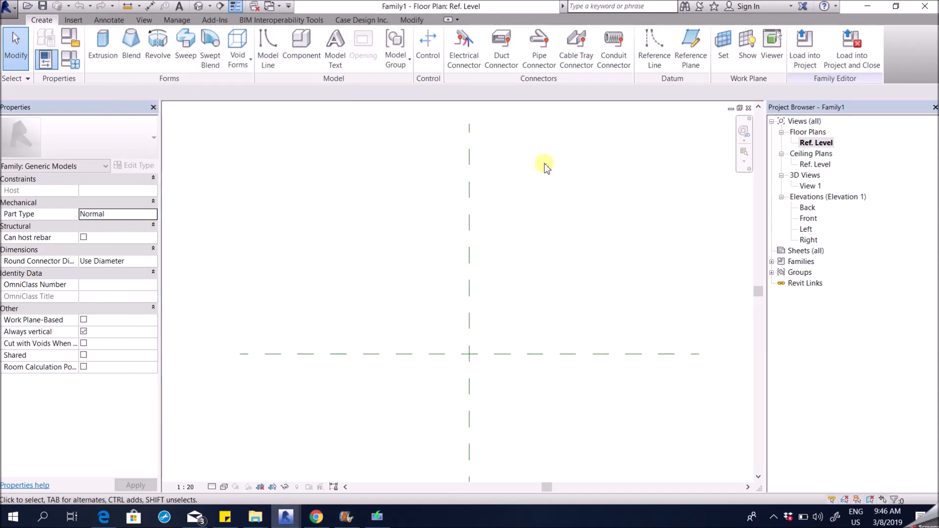
Open the Left elevation view and start a Revolve form
scroll(522, 240, up, 1)
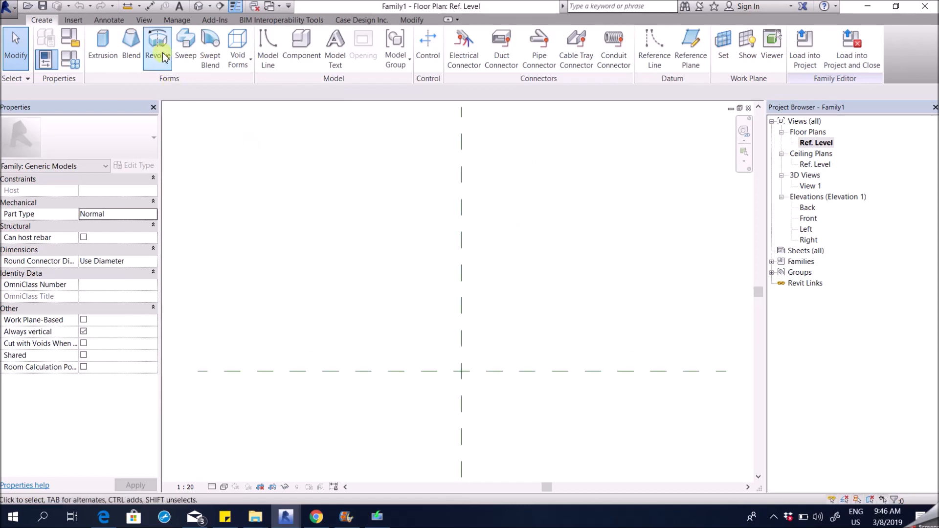
double_click(799, 230)
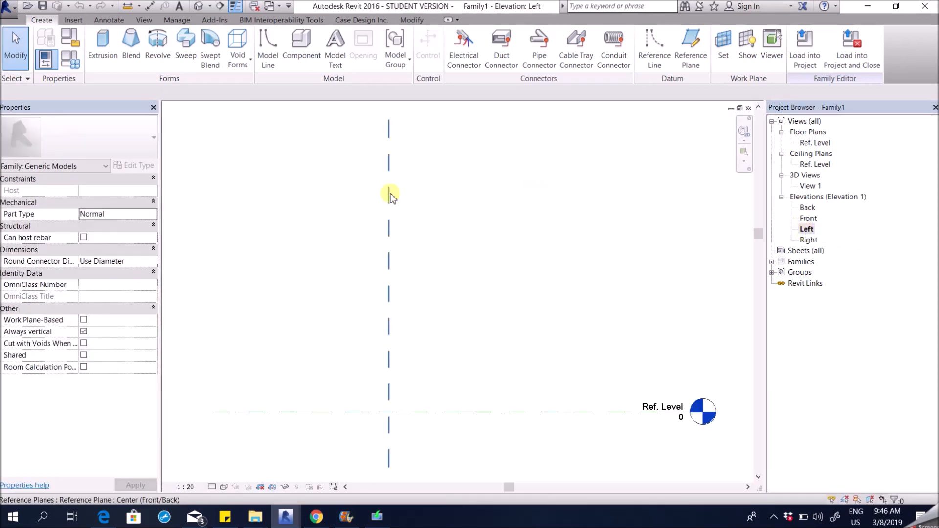
click(158, 45)
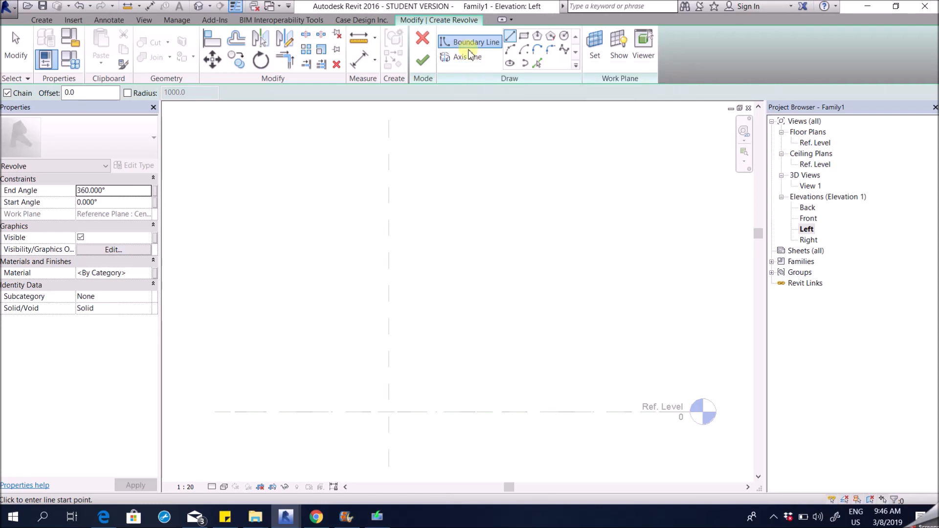
Draw a short vertical boundary line for the neck, to the left of the centre reference plane and well above the reference level
middle_drag(407, 233, 496, 278)
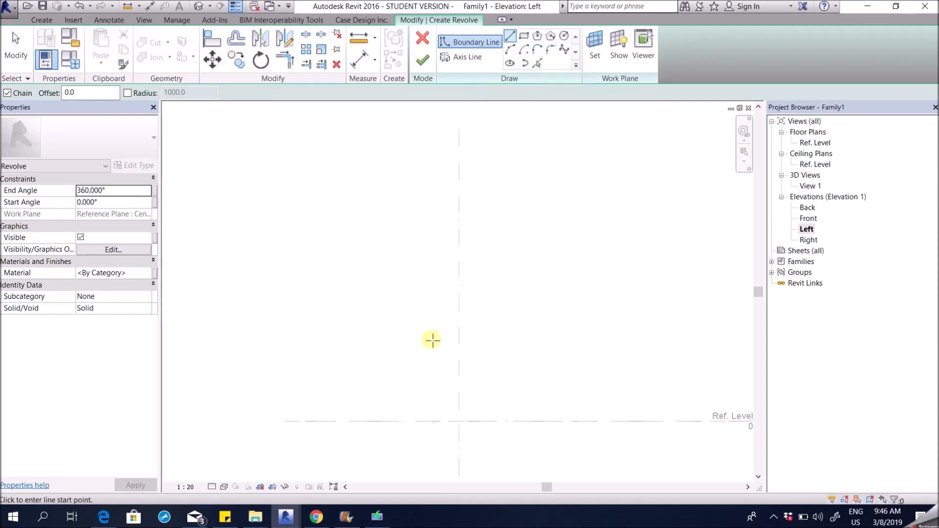
middle_drag(430, 365, 446, 392)
click(476, 447)
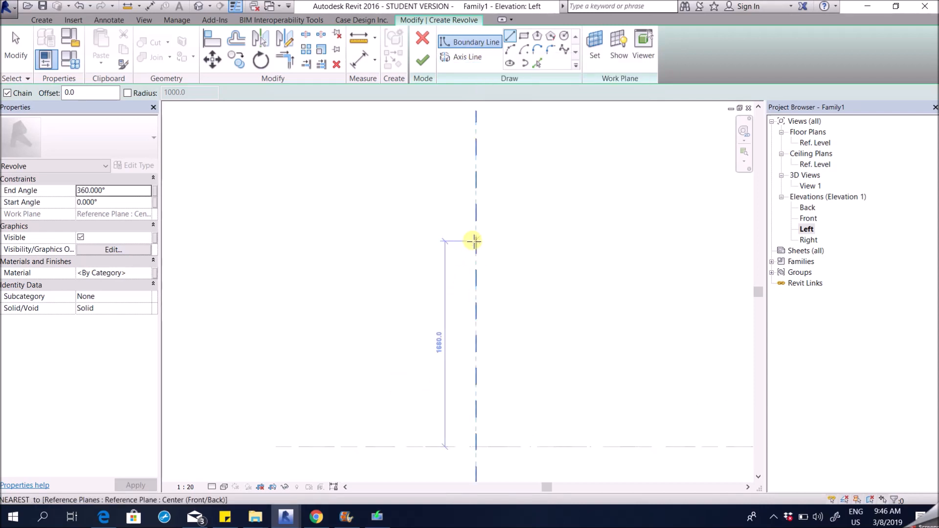
key(Escape)
scroll(460, 244, up, 1)
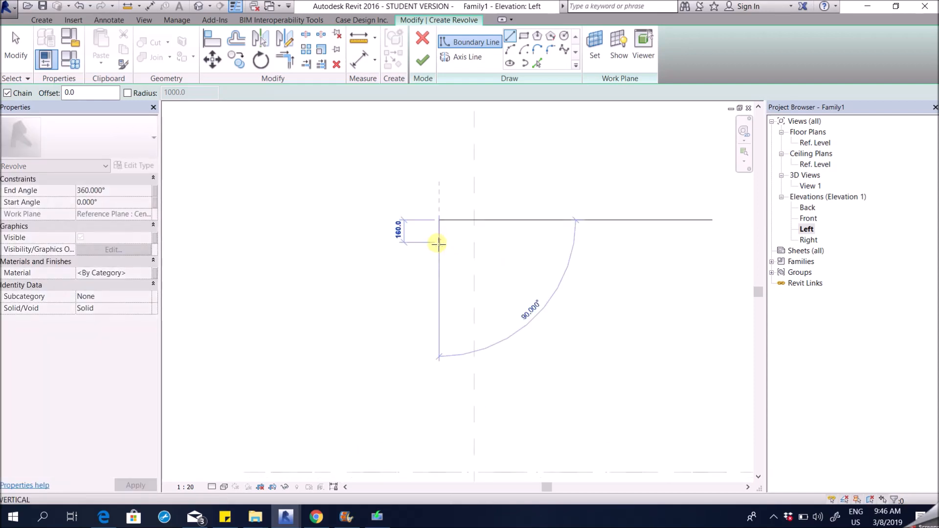
click(438, 246)
Draw a boundary arc from the neck line's lower end to a point 1000 mm below, bulging outward with a radius of about 537 mm
click(511, 49)
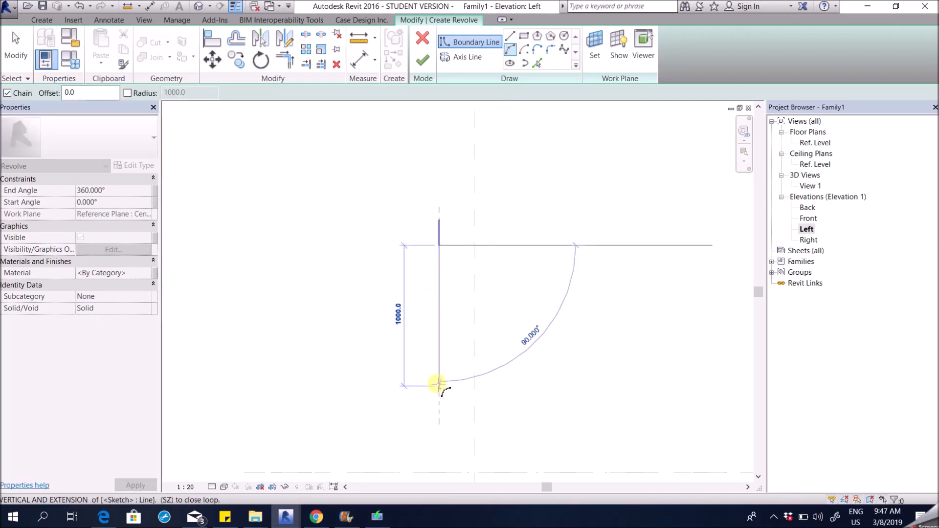
click(439, 383)
click(402, 350)
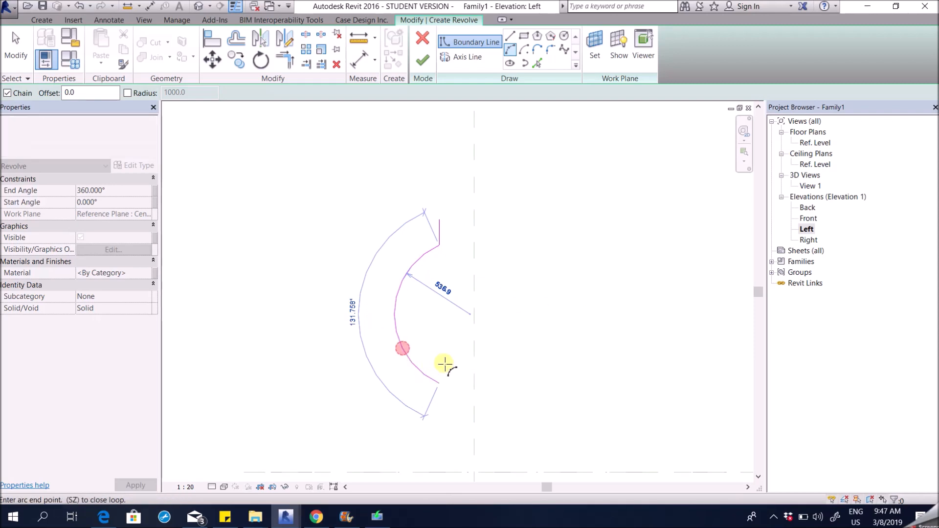
click(474, 384)
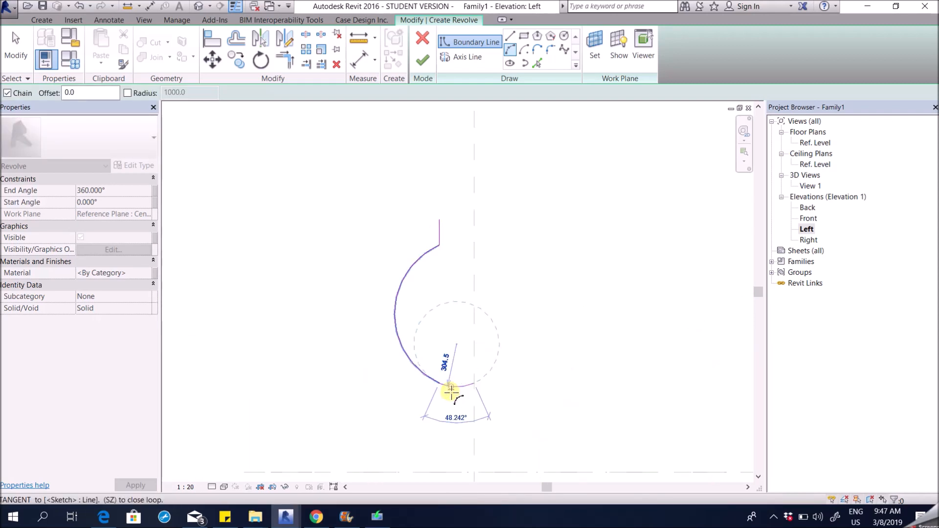
right_click(472, 349)
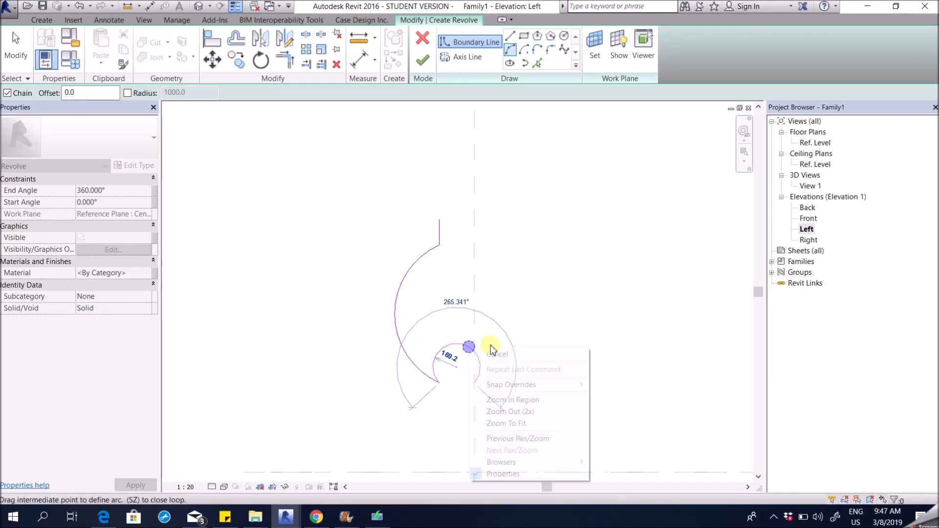
click(499, 354)
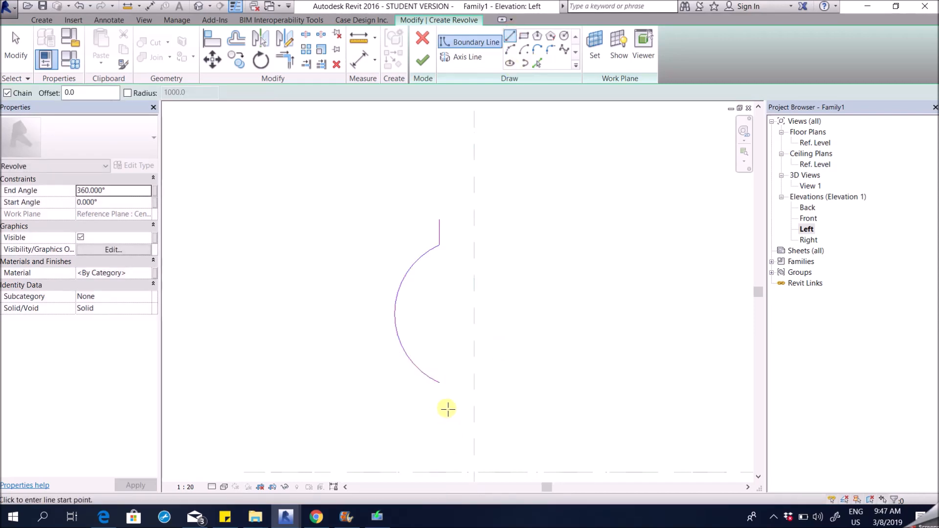
Draw a horizontal base line about 250 mm long from the arc's lower end to the centre reference plane
click(440, 383)
click(478, 384)
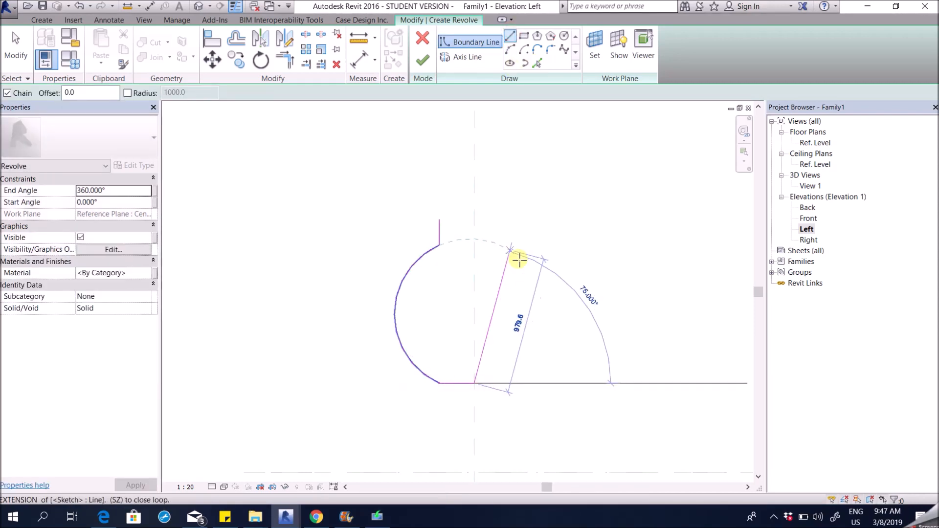
click(27, 40)
Offset the whole chain of neck, arc and base lines 10 mm inward as a copy
click(237, 38)
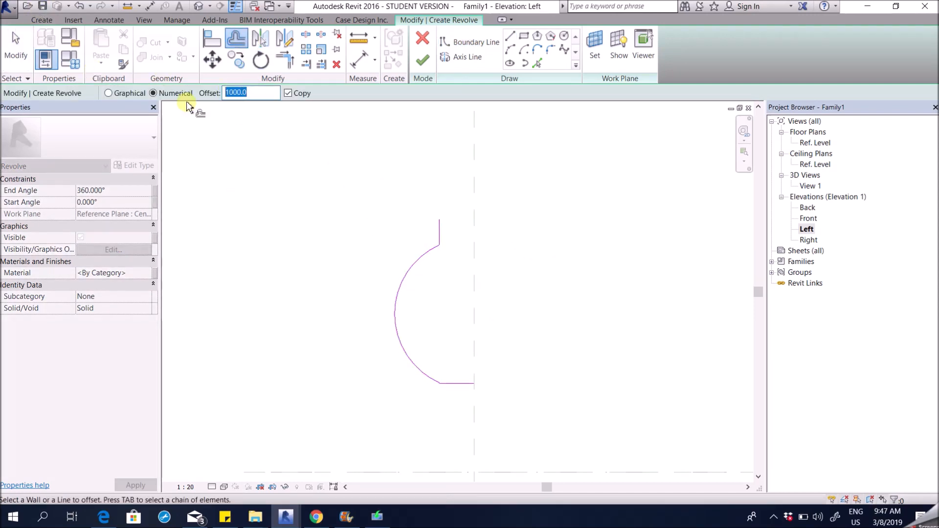
scroll(439, 241, up, 5)
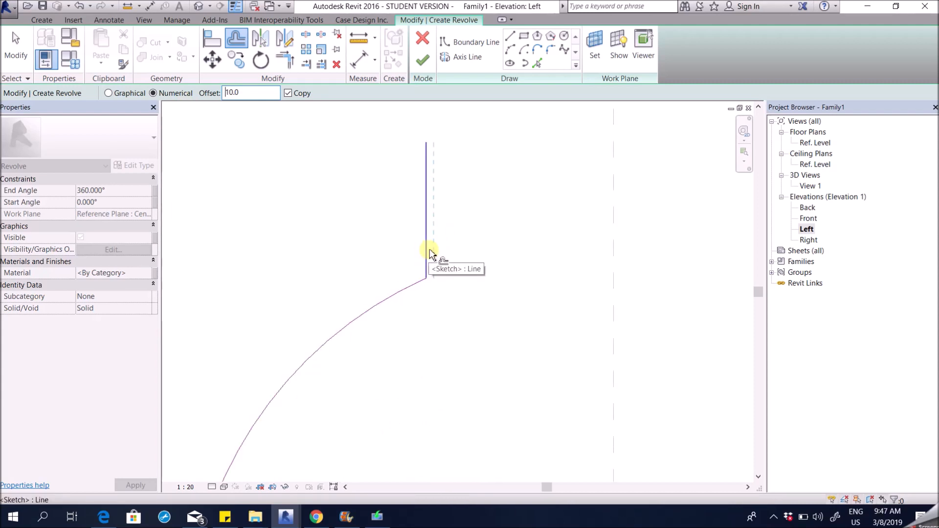
click(429, 251)
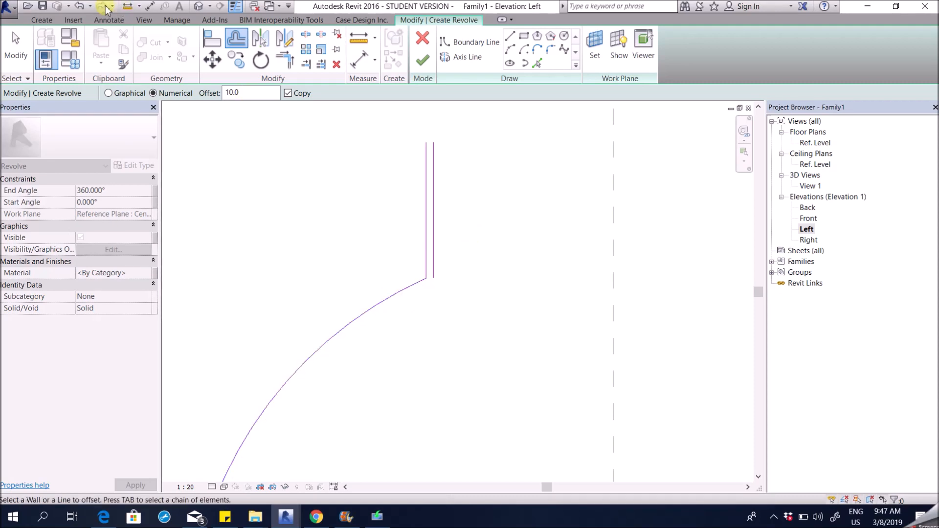
click(79, 7)
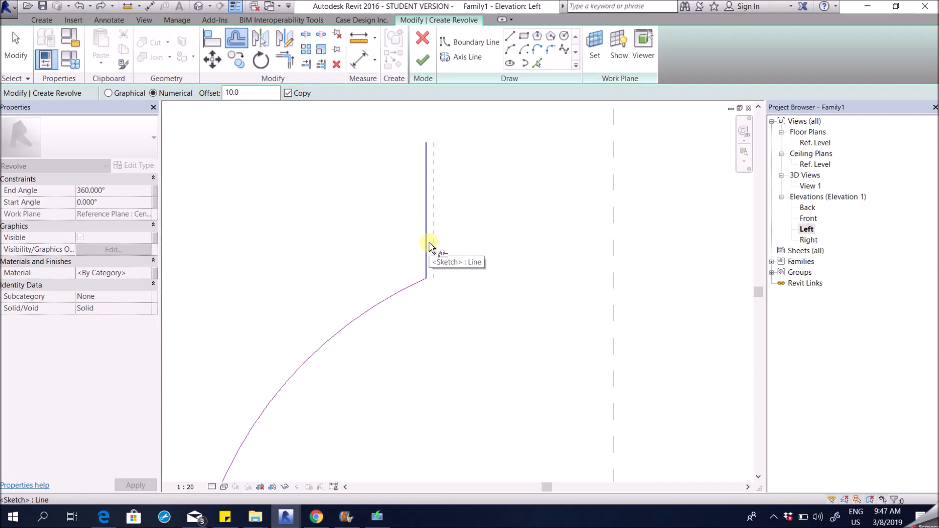
key(Tab)
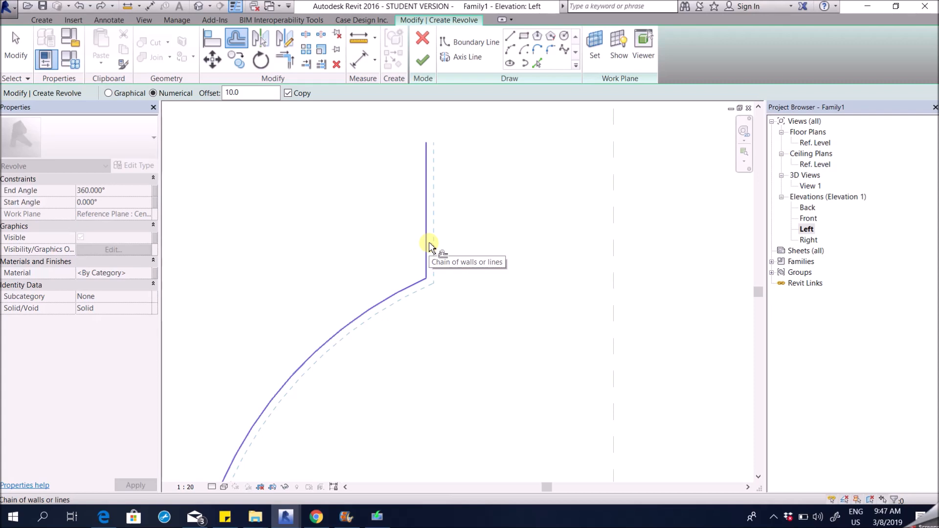
click(428, 246)
scroll(406, 248, down, 5)
scroll(416, 396, up, 9)
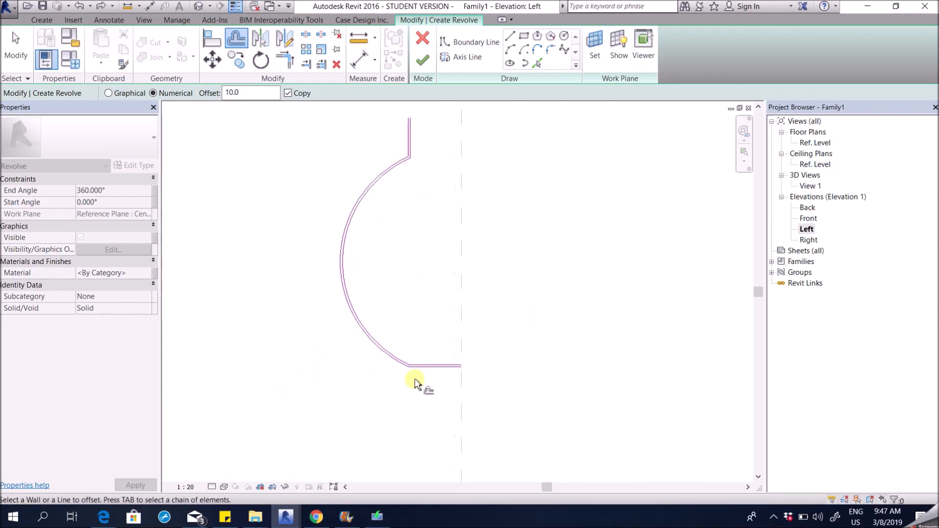
scroll(457, 401, down, 6)
middle_drag(467, 278, 461, 335)
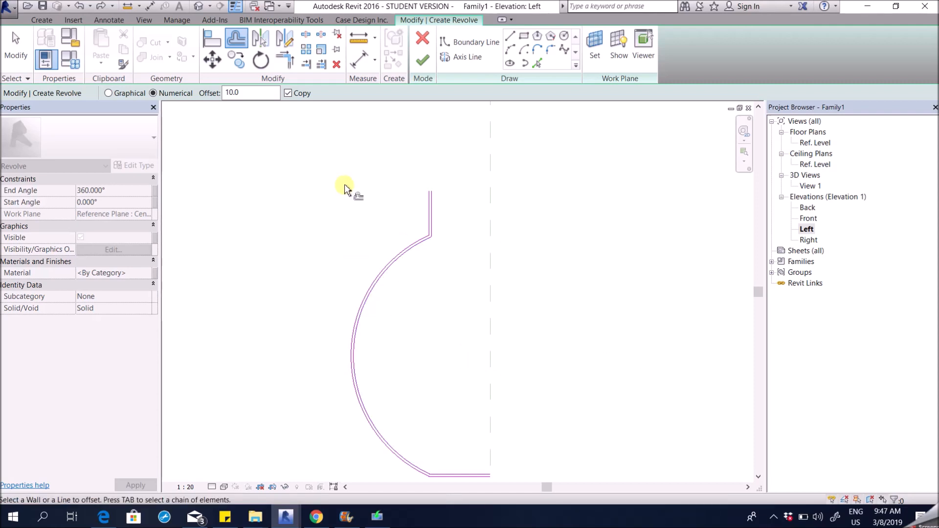
Close the top of the neck with a 10 mm horizontal boundary line between the outer and inner lines
scroll(344, 184, down, 1)
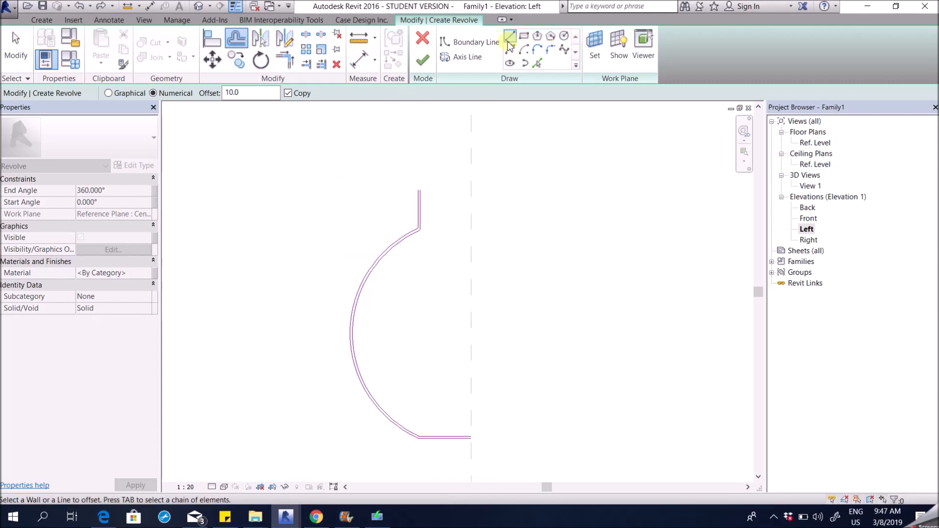
scroll(371, 329, up, 2)
middle_drag(463, 199, 426, 279)
scroll(434, 321, up, 4)
scroll(434, 278, up, 1)
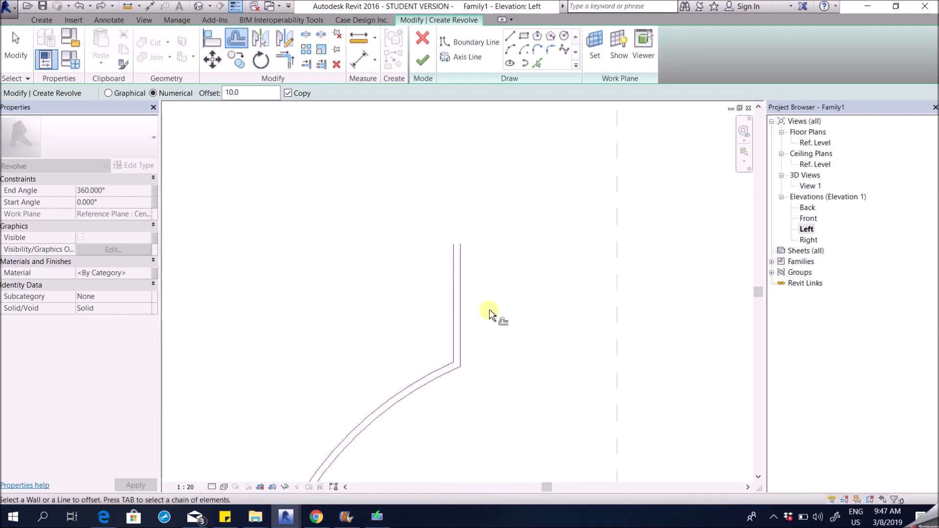
scroll(462, 271, up, 3)
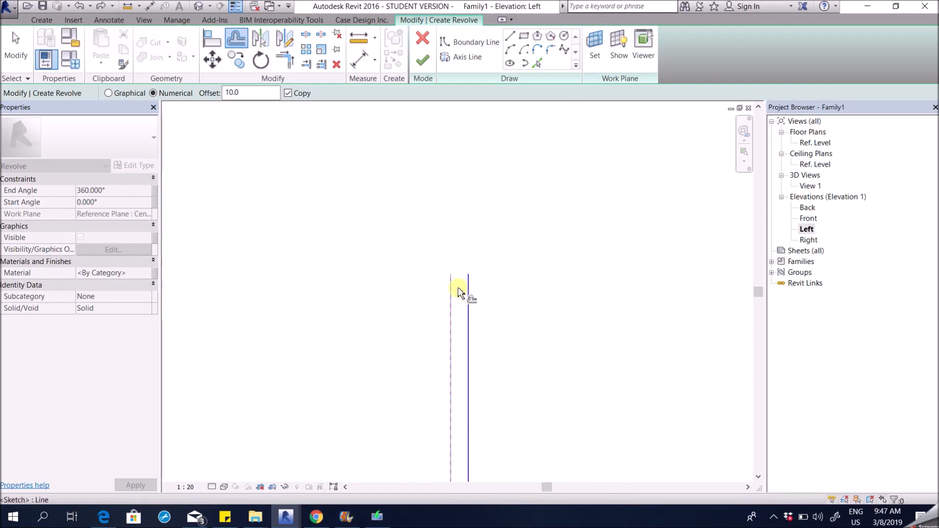
click(469, 42)
scroll(460, 267, up, 3)
click(439, 296)
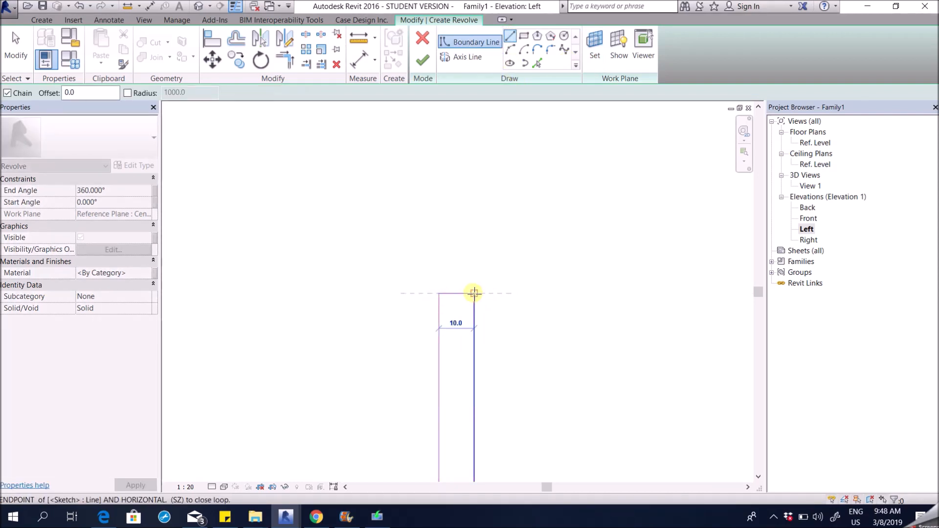
click(474, 293)
Close the base with a short vertical boundary line on the centre reference plane, joining the inner and outer base lines
scroll(329, 168, down, 4)
scroll(452, 207, down, 6)
scroll(493, 225, down, 2)
scroll(505, 452, up, 2)
scroll(499, 390, up, 4)
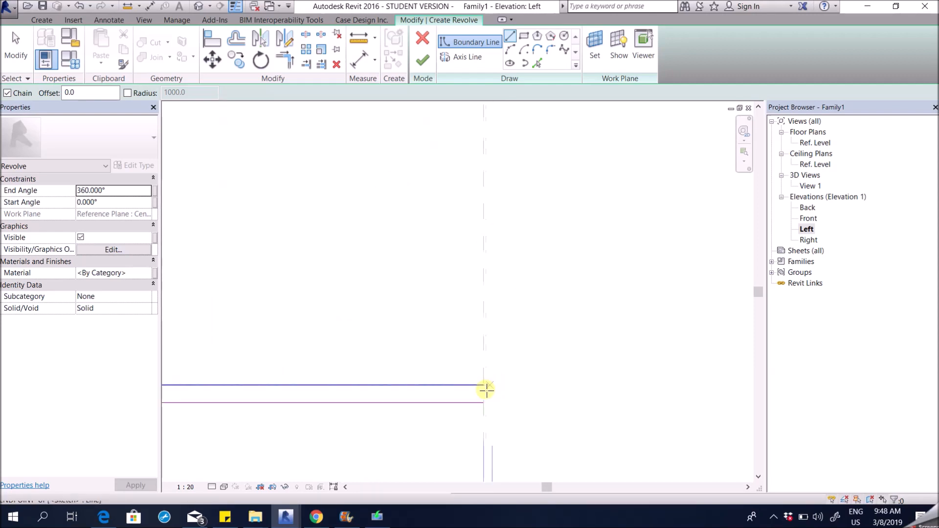
click(484, 389)
click(483, 404)
scroll(593, 386, down, 5)
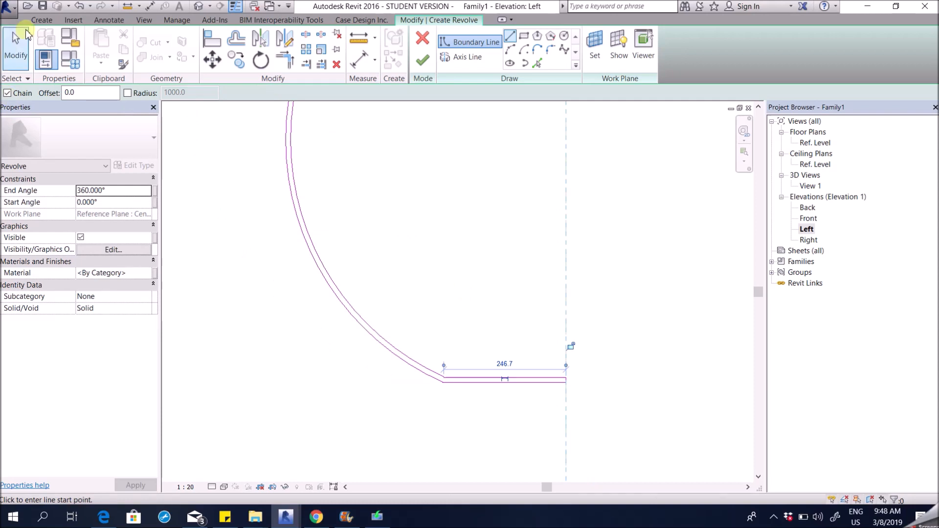
Stretch the inner neck line upward and the top closing line to the right so they cross beyond their shared corner
click(20, 39)
middle_drag(386, 168, 408, 527)
scroll(490, 236, up, 2)
middle_drag(448, 209, 423, 355)
scroll(431, 279, up, 3)
scroll(436, 246, up, 1)
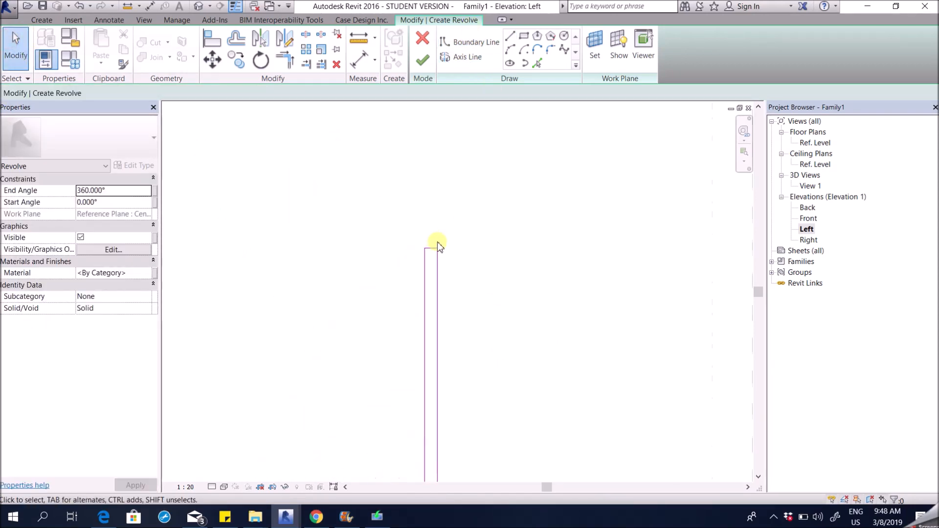
click(443, 253)
click(438, 258)
drag(438, 249, 438, 224)
click(457, 278)
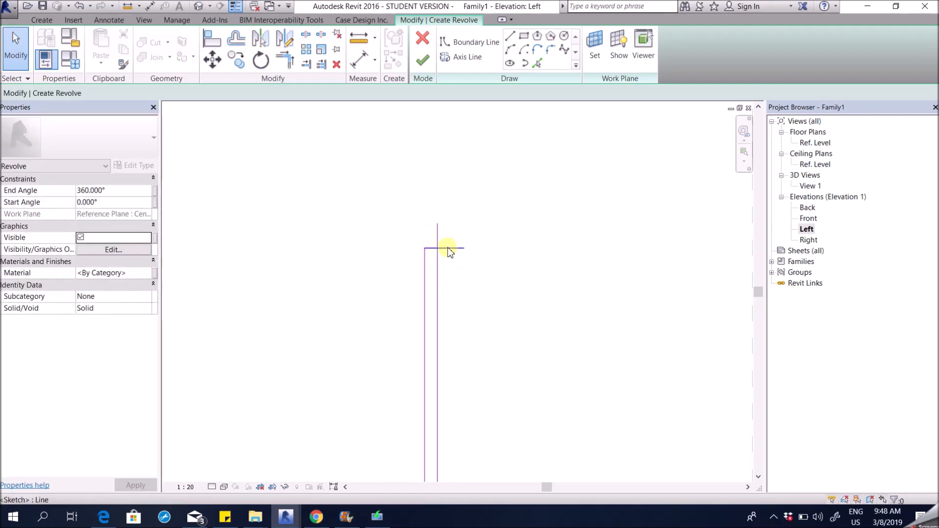
Trim the top closing line and the inner neck line back to a clean corner
click(285, 59)
scroll(442, 281, up, 1)
click(425, 234)
click(437, 251)
scroll(446, 192, down, 3)
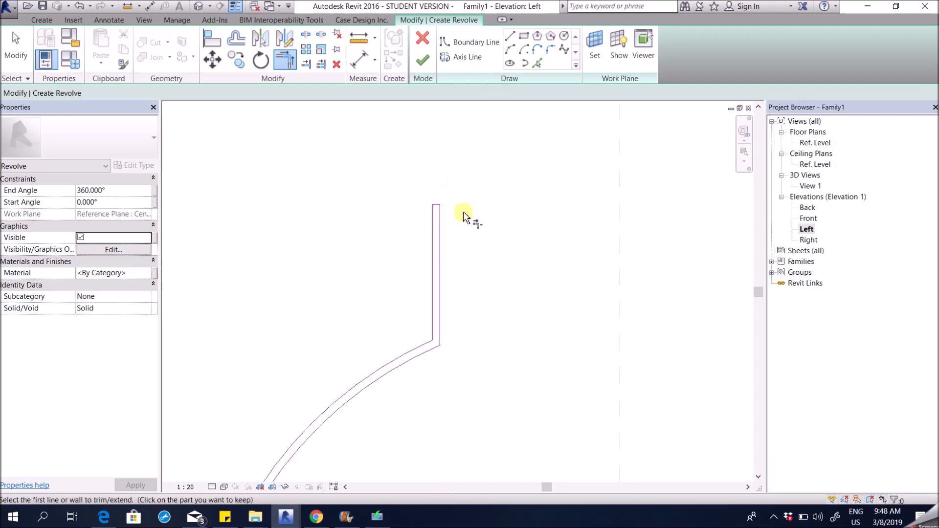
scroll(465, 215, down, 2)
scroll(424, 238, down, 2)
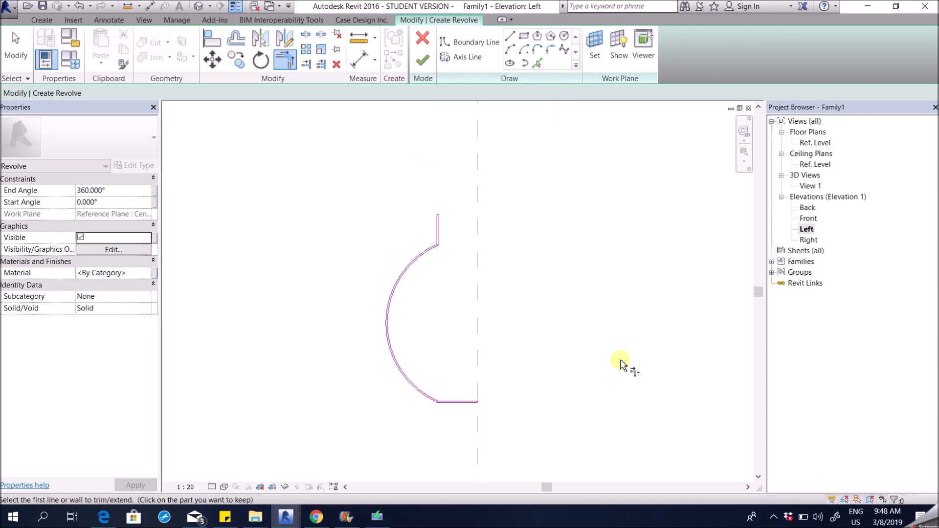
Draw a vertical axis line about 1580 mm long on the centre reference plane, extending past both ends of the profile
click(467, 60)
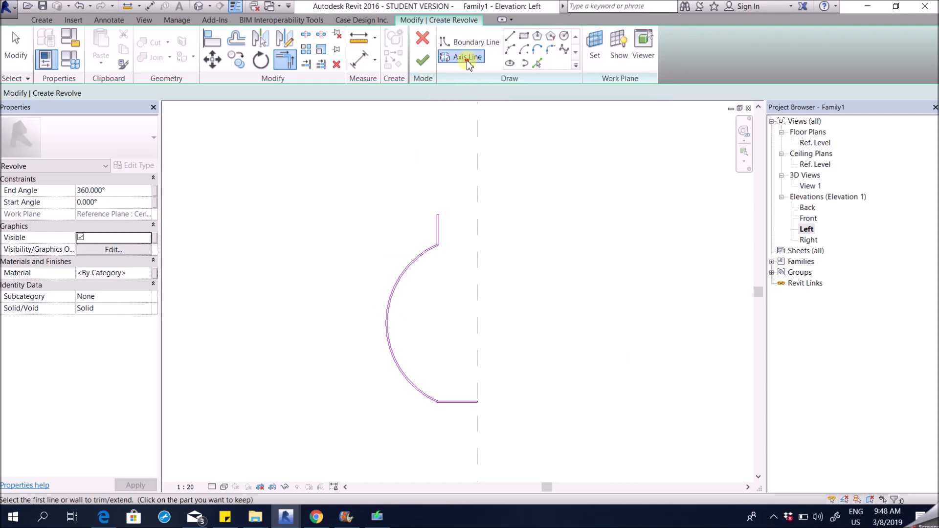
click(478, 173)
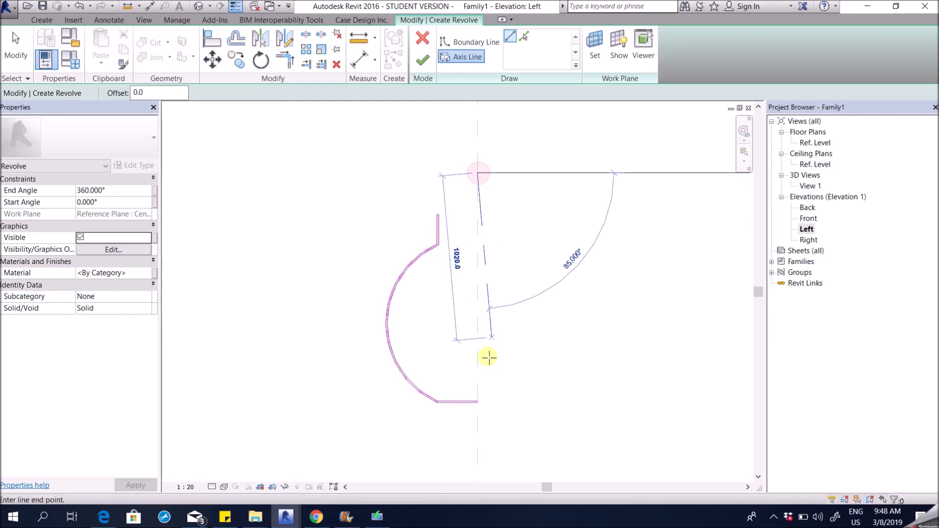
click(478, 429)
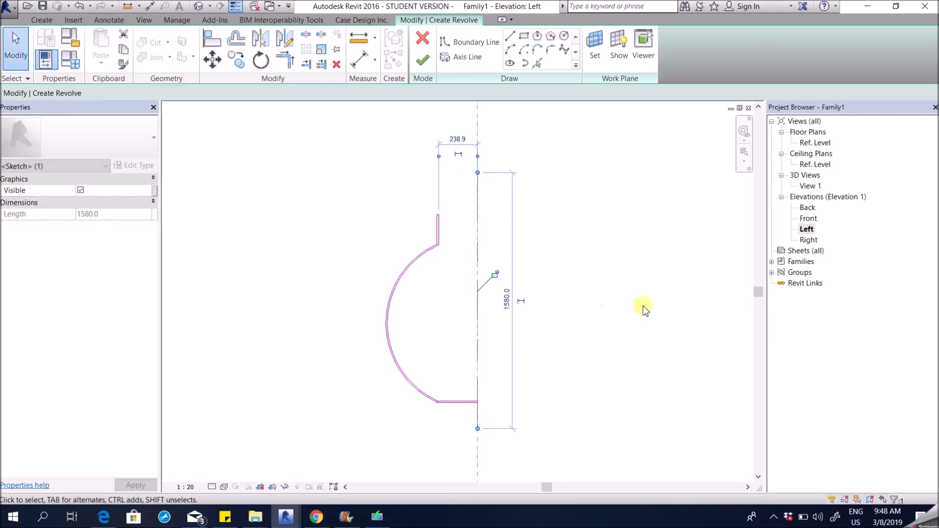
Select the short closing line of the base at the axis to inspect how the profile is closed there
scroll(451, 204, up, 4)
scroll(431, 161, down, 3)
scroll(405, 440, up, 4)
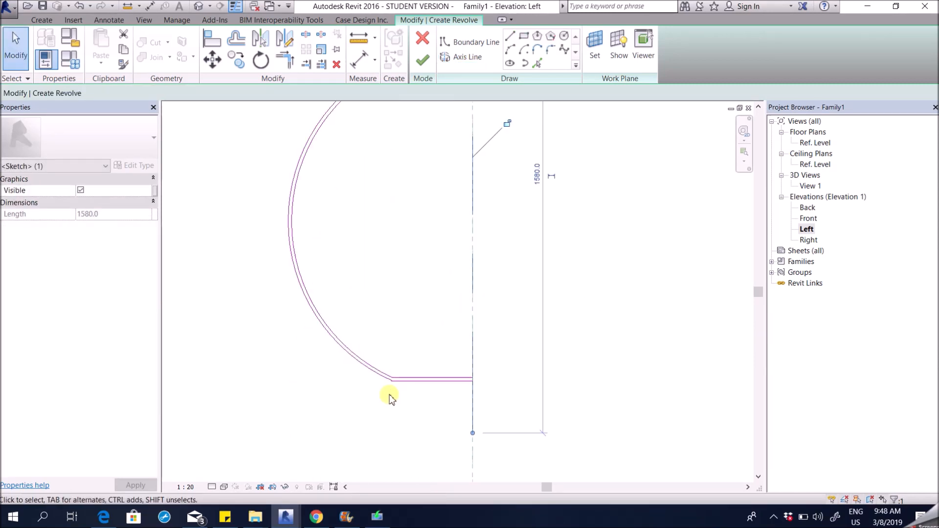
scroll(474, 381, up, 5)
drag(417, 287, 563, 438)
scroll(582, 355, down, 2)
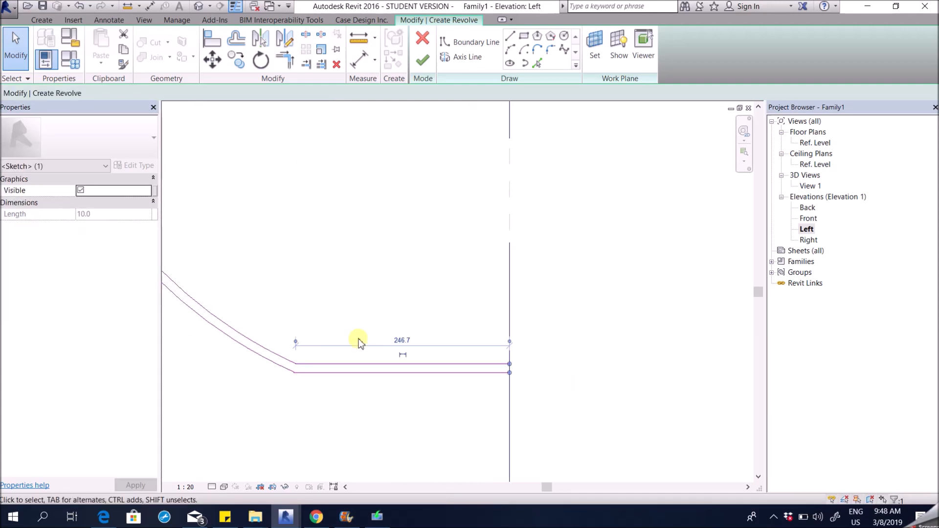
drag(462, 296, 550, 409)
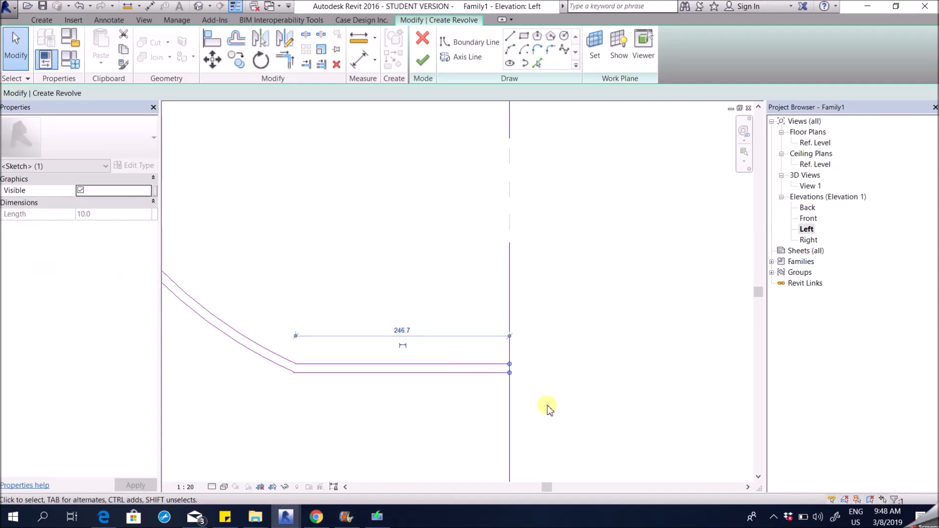
Examine the short closing lines at the base and the top of the neck to see how the profile is closed
drag(457, 279, 551, 421)
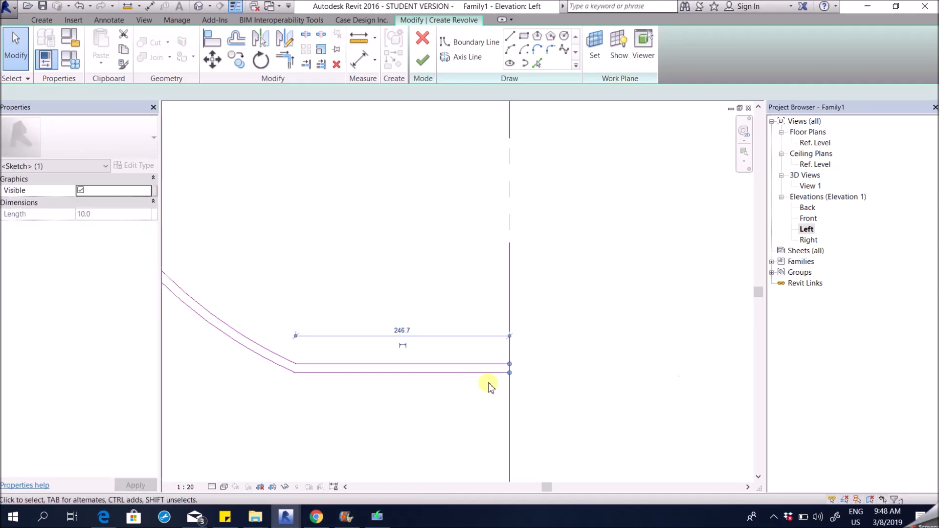
scroll(487, 416, down, 3)
scroll(484, 421, down, 1)
middle_drag(568, 307, 564, 471)
scroll(425, 270, up, 2)
drag(372, 321, 478, 380)
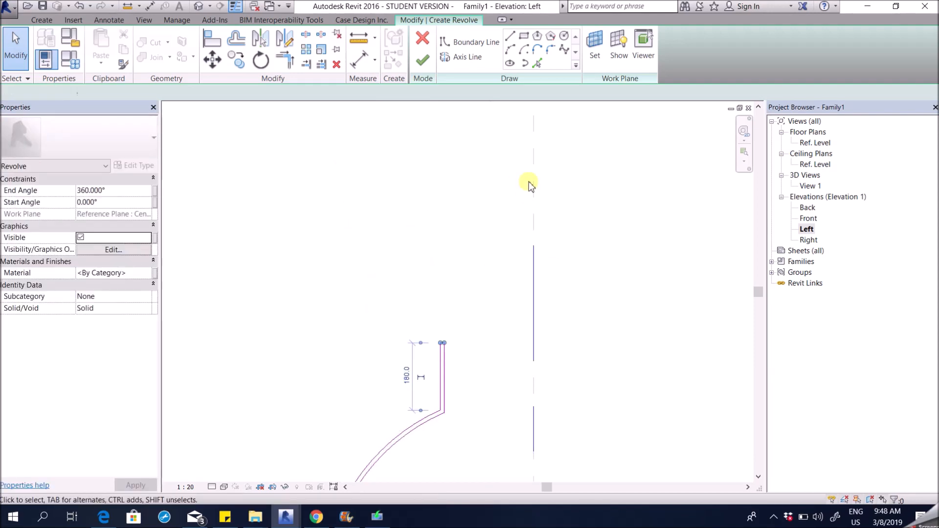
click(535, 278)
mouse_move(397, 323)
mouse_down()
mouse_move(470, 382)
mouse_move(474, 411)
mouse_up()
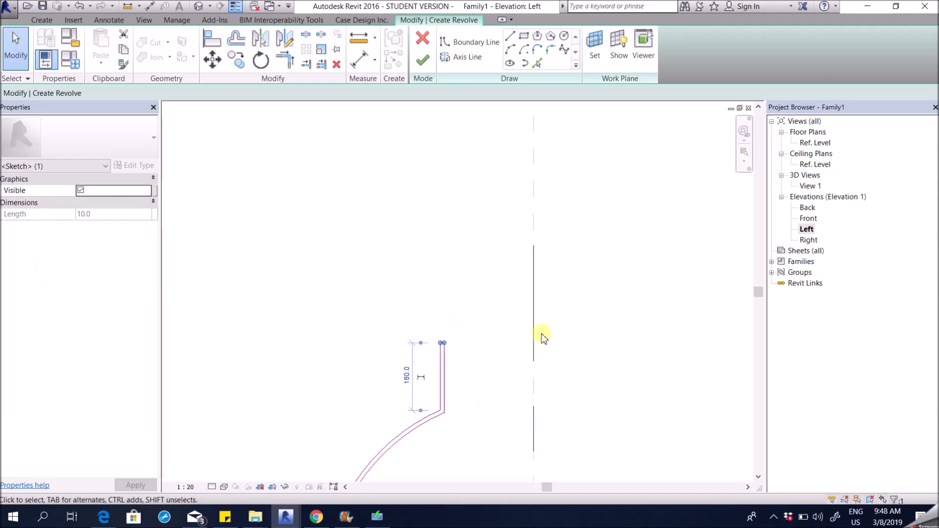
scroll(473, 261, down, 5)
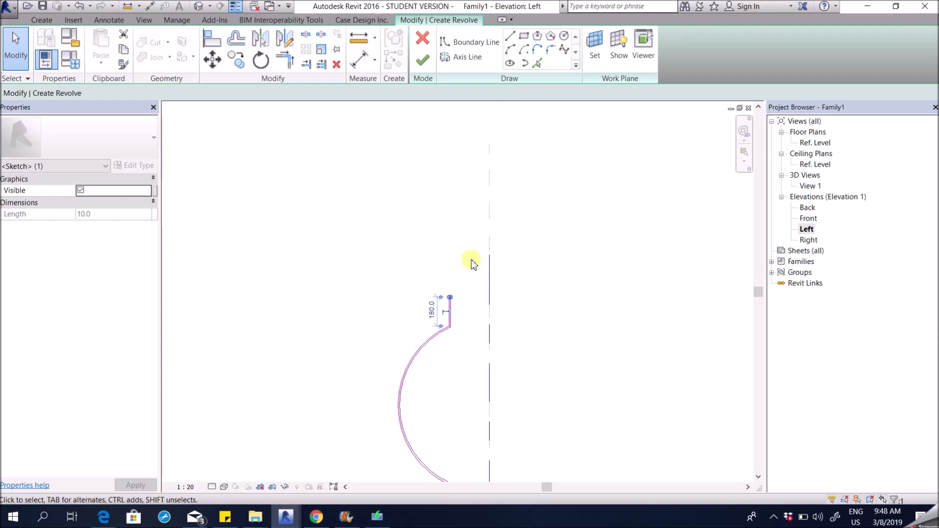
click(501, 373)
scroll(465, 327, up, 4)
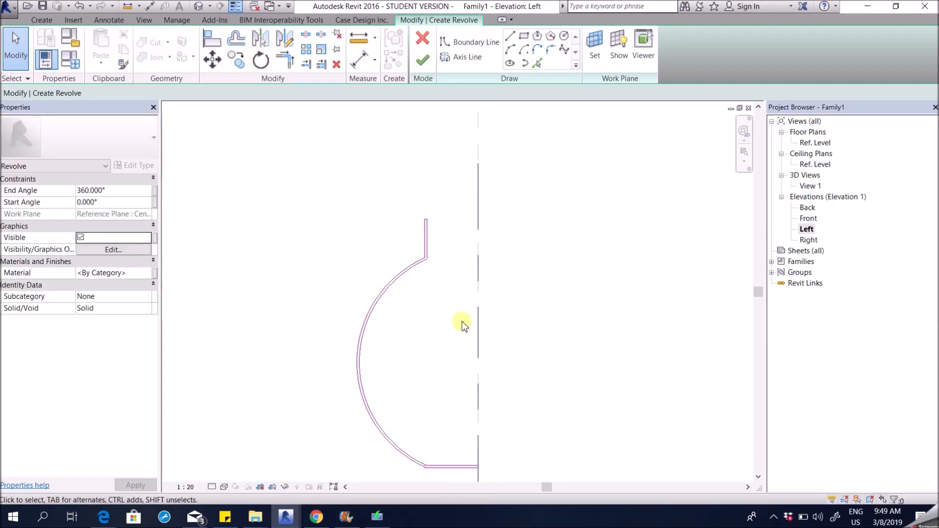
Delete the short closing line at the top of the neck
scroll(426, 218, up, 2)
scroll(427, 219, down, 2)
scroll(431, 220, up, 2)
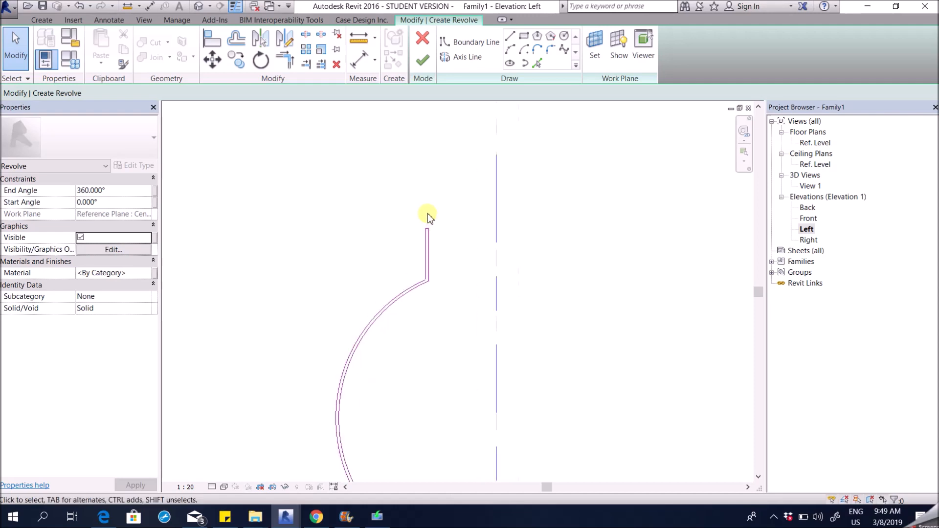
scroll(428, 215, up, 2)
drag(382, 210, 497, 265)
key(Delete)
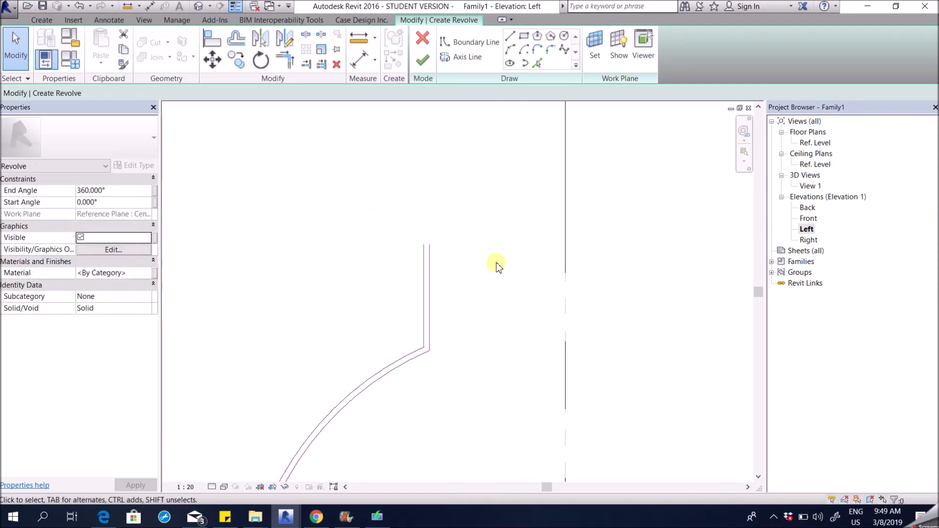
Try to finish the revolve with the neck left open at the top, and return to the sketch
scroll(461, 174, down, 3)
scroll(497, 216, up, 1)
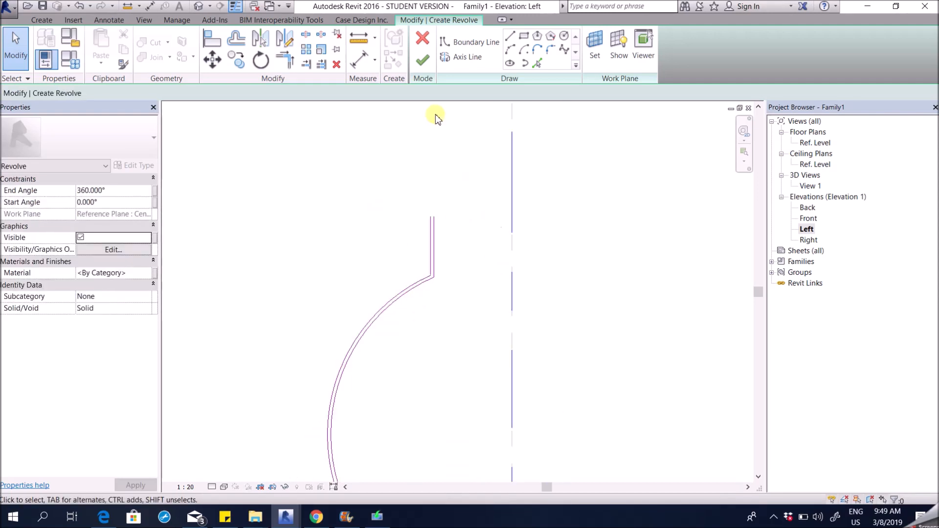
click(423, 61)
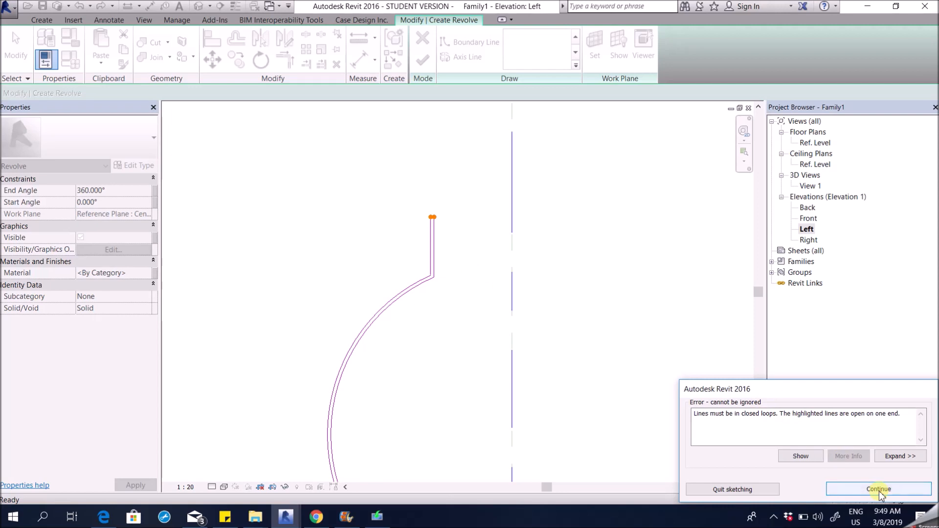
click(858, 489)
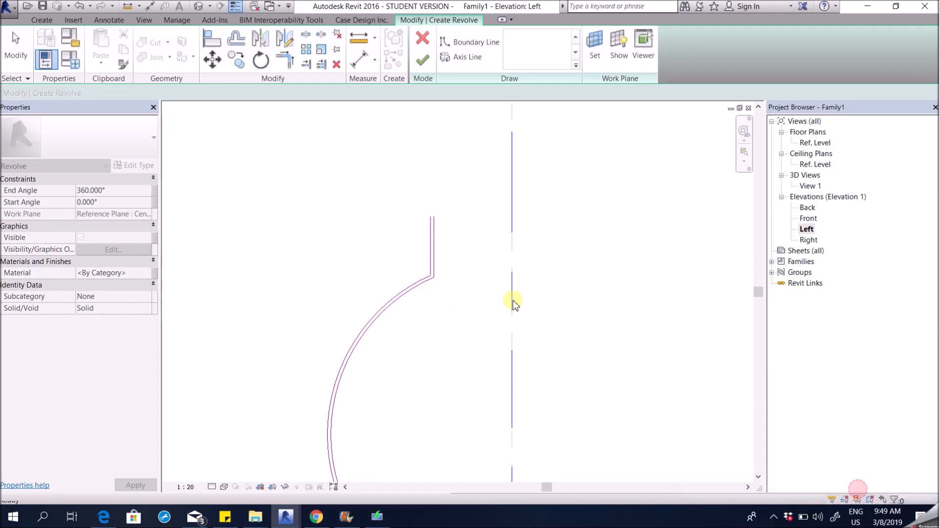
Draw a closing line across the neck top extending past the inner neck line, and try to finish the revolve with the lines crossing
click(511, 36)
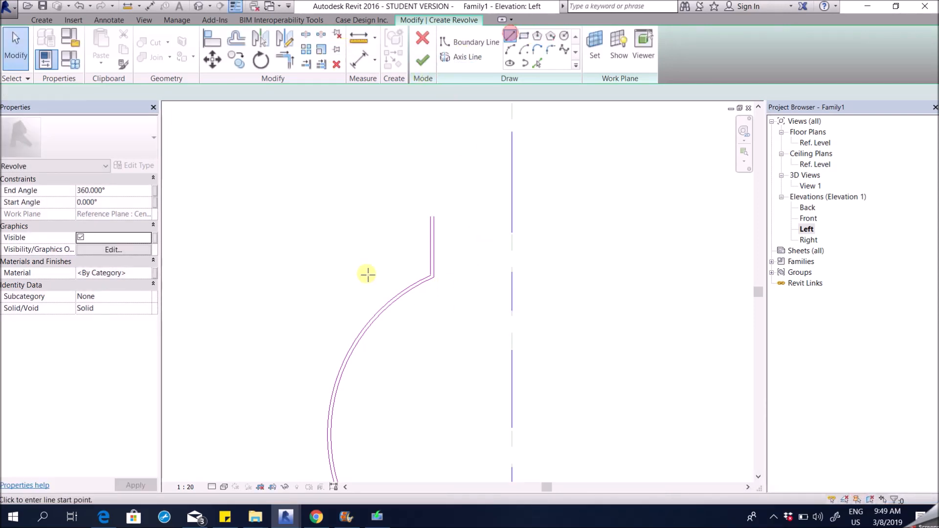
scroll(404, 243, up, 3)
click(462, 192)
click(491, 192)
click(427, 60)
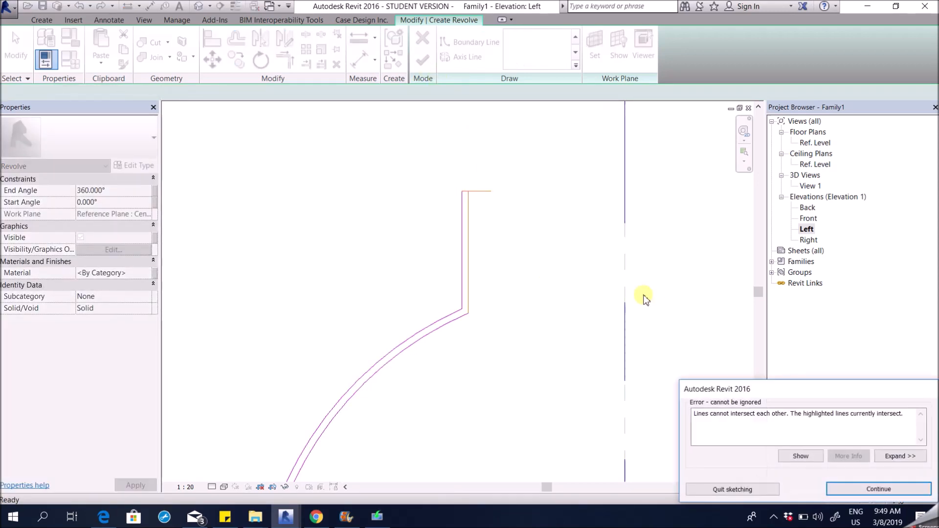
drag(715, 415, 806, 423)
click(884, 488)
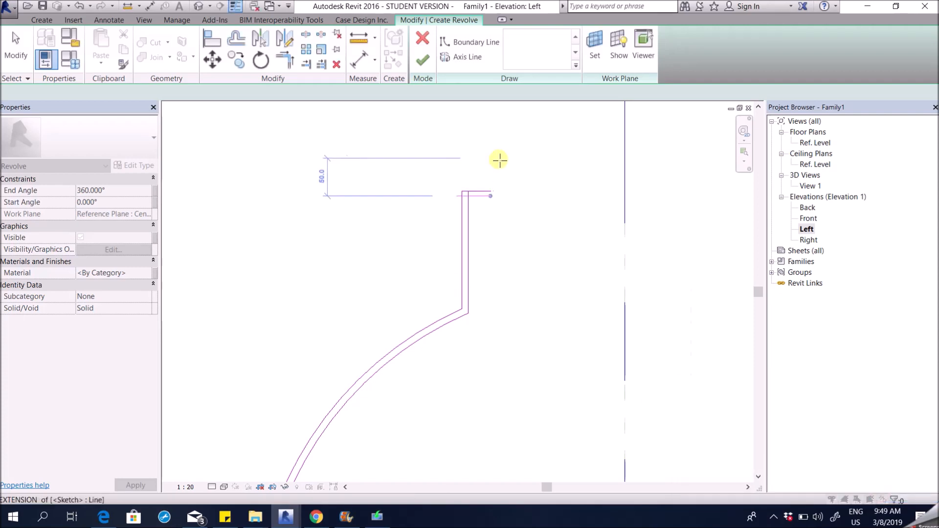
Trim the overhanging top closing line and the inner neck line to a clean corner
scroll(499, 160, up, 2)
click(285, 59)
scroll(451, 252, up, 1)
click(454, 233)
click(450, 189)
key(Escape)
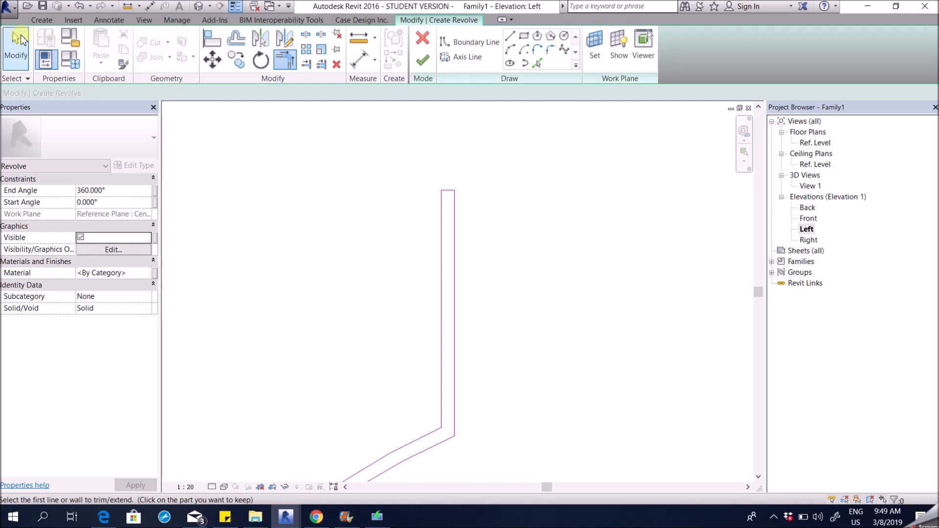
Copy the inner neck line in place so that a duplicate lies exactly over it, and dismiss the warning
click(454, 213)
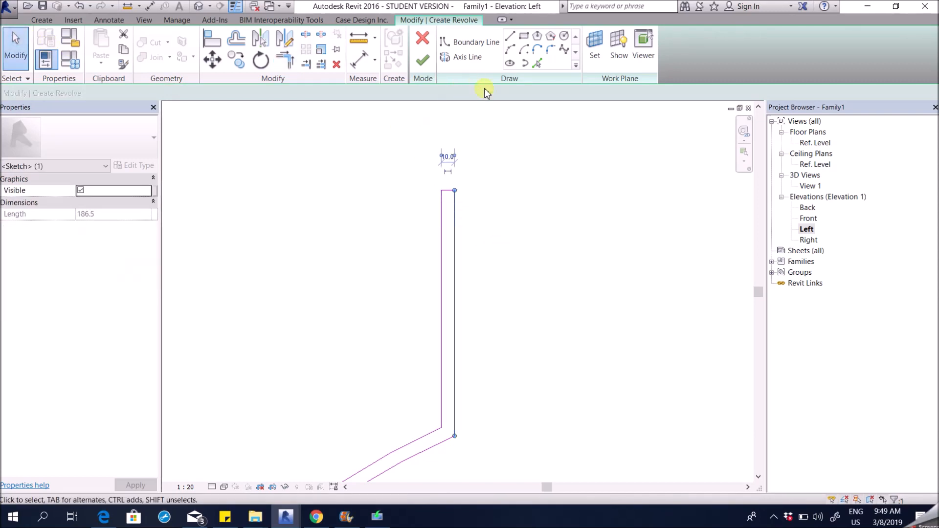
scroll(510, 201, up, 2)
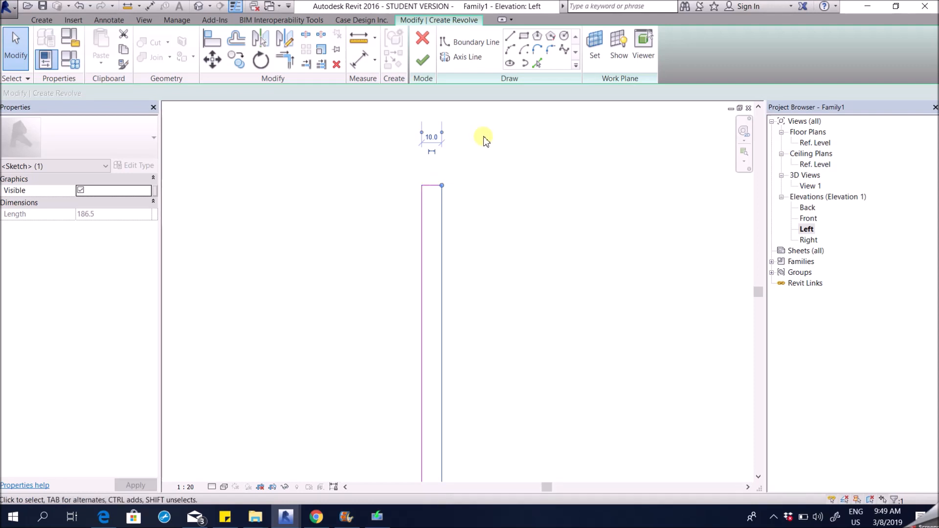
click(237, 59)
click(445, 175)
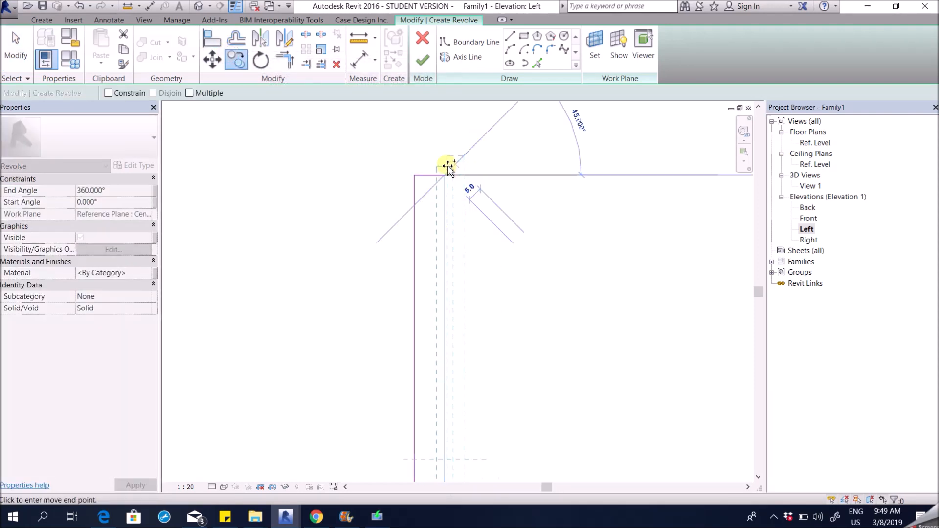
click(444, 175)
scroll(444, 186, down, 2)
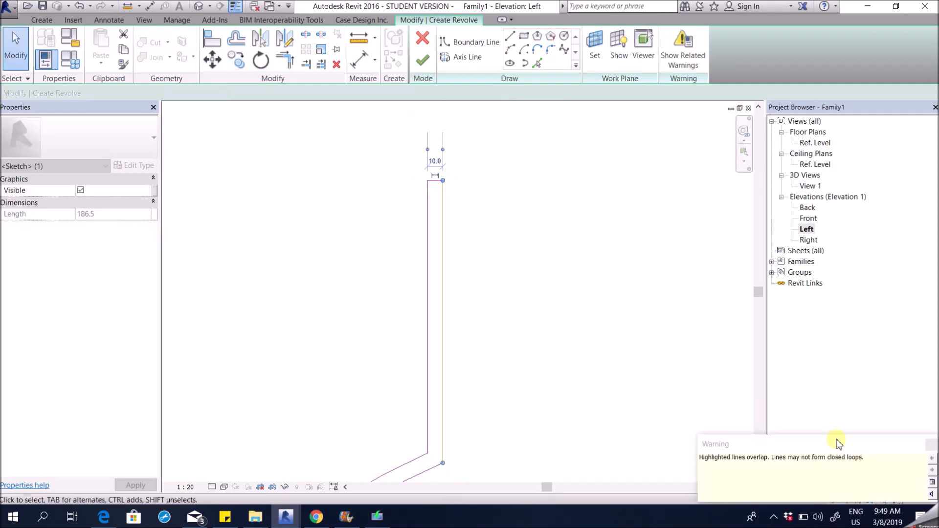
click(933, 445)
Try to finish the revolve with the overlapping neck lines, and delete the duplicate line
scroll(531, 276, down, 1)
click(532, 278)
click(422, 60)
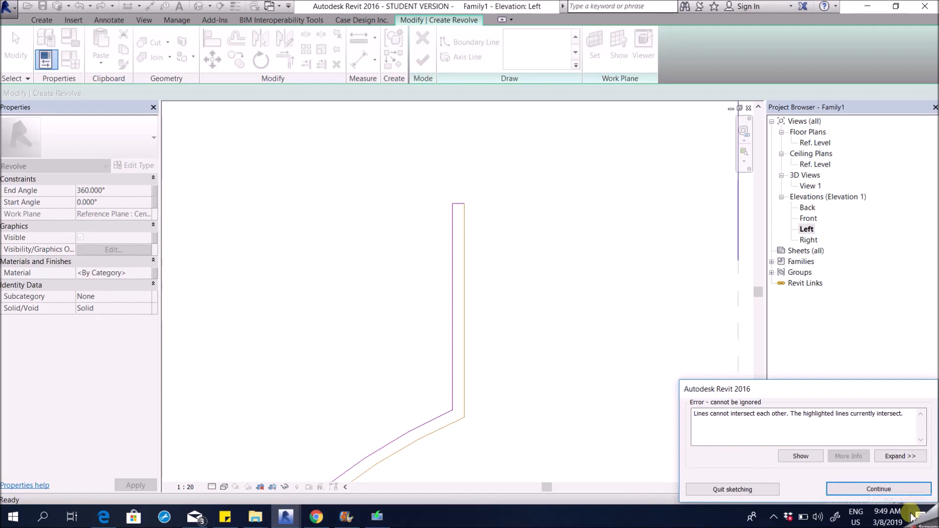
click(862, 486)
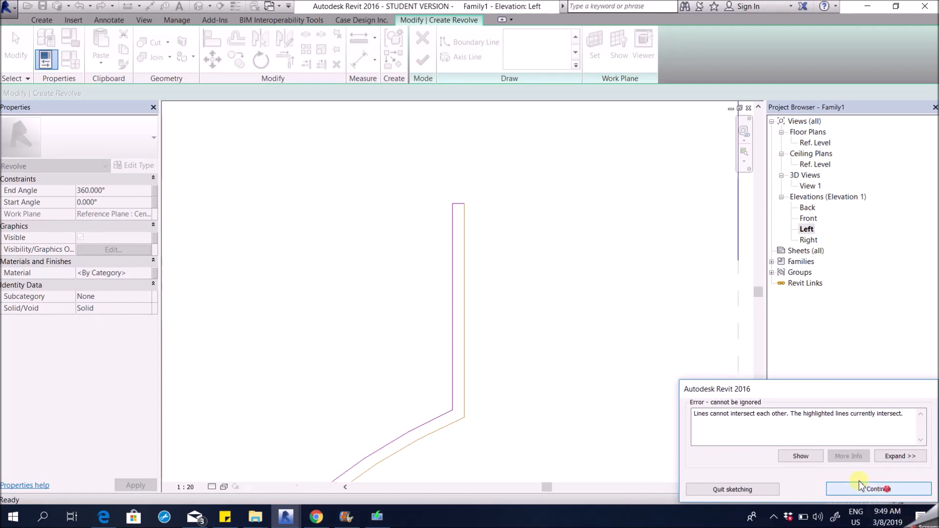
click(455, 249)
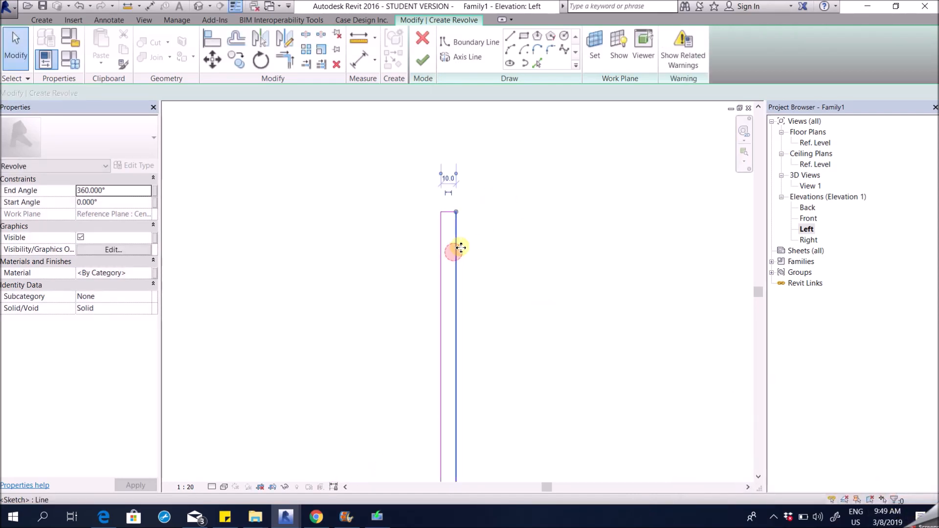
click(589, 212)
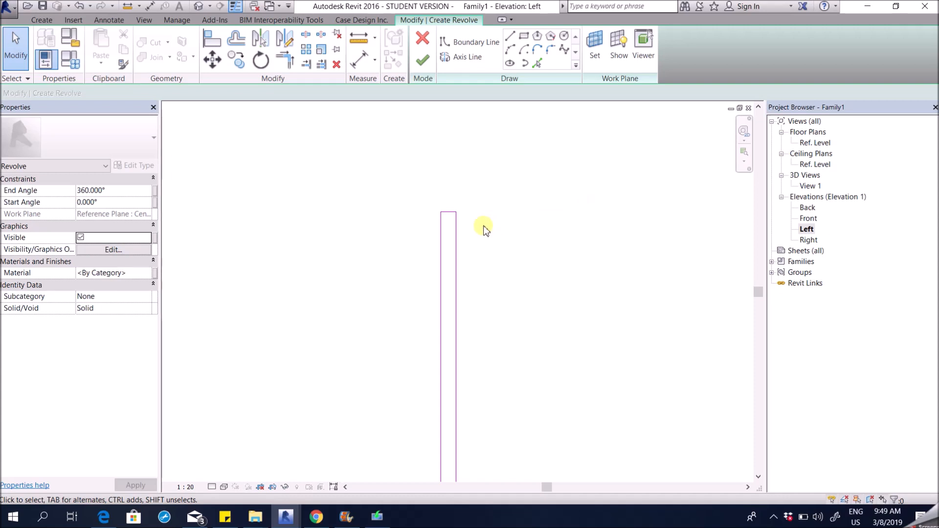
Check the profile's neck and base ends, finish the 360° revolve, and show the jar in the default 3D view
drag(392, 183, 524, 248)
scroll(445, 157, down, 4)
scroll(470, 277, down, 3)
drag(465, 330, 524, 423)
scroll(481, 336, up, 2)
mouse_move(477, 218)
middle_down()
mouse_move(478, 330)
mouse_move(472, 246)
middle_up()
click(459, 235)
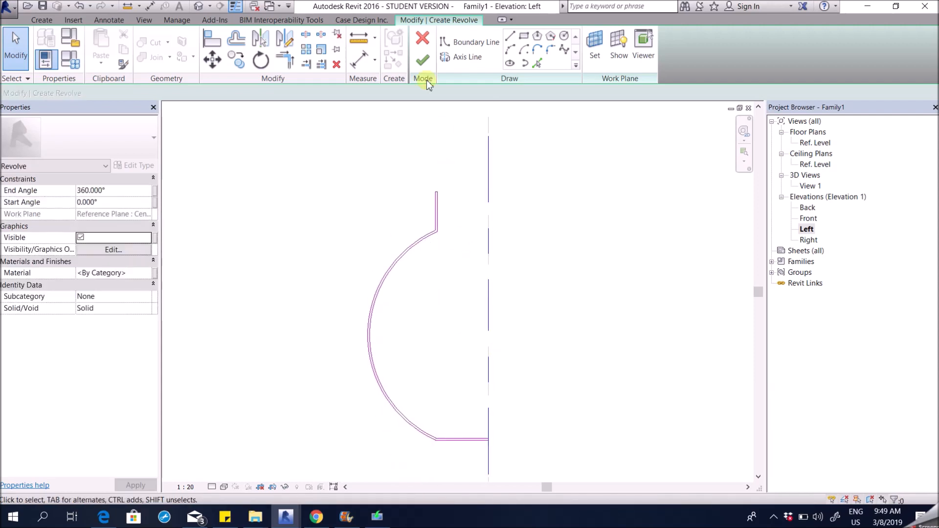
click(422, 60)
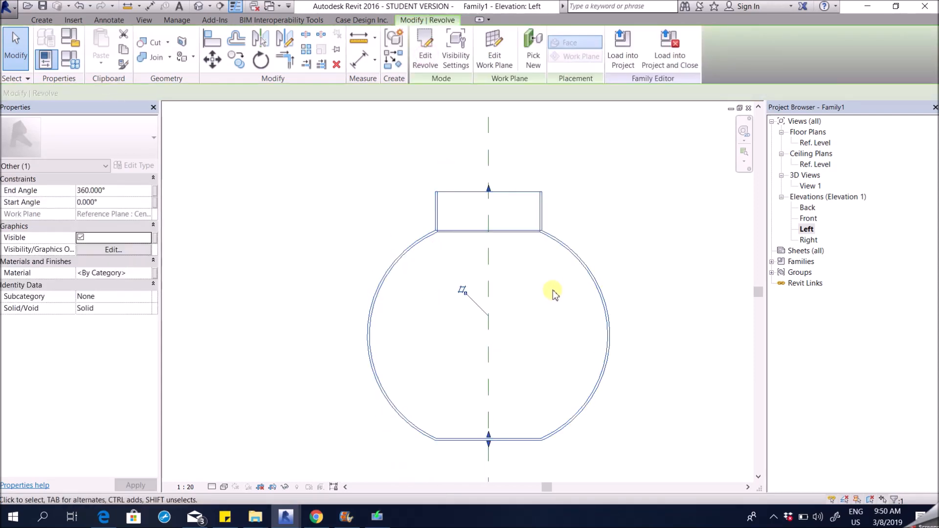
middle_drag(618, 219, 619, 154)
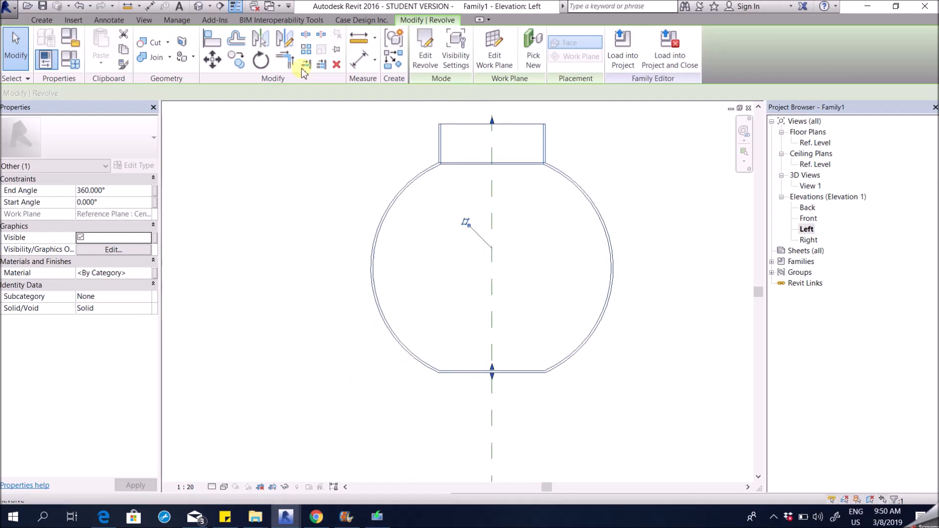
click(198, 7)
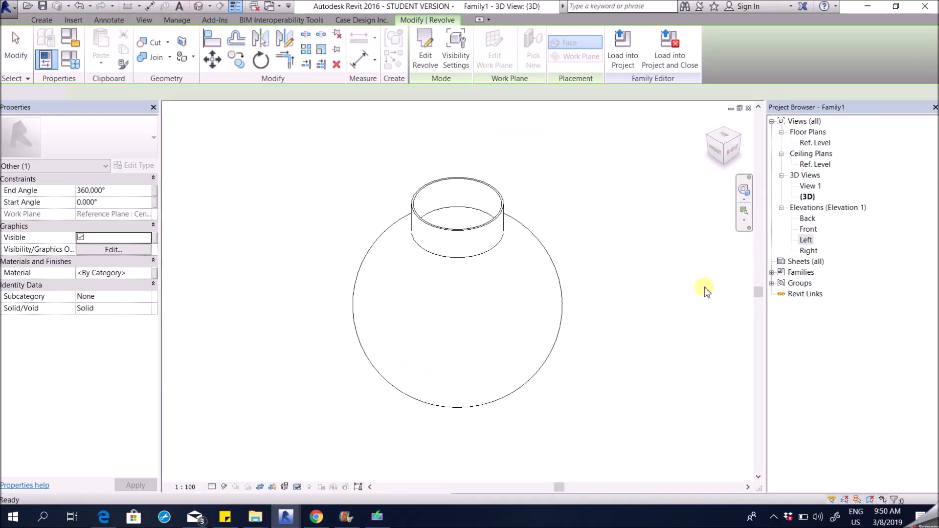
click(706, 290)
Assign the Glass material to the revolved jar and set its shading colour to grey, RGB 192 192 192
click(446, 232)
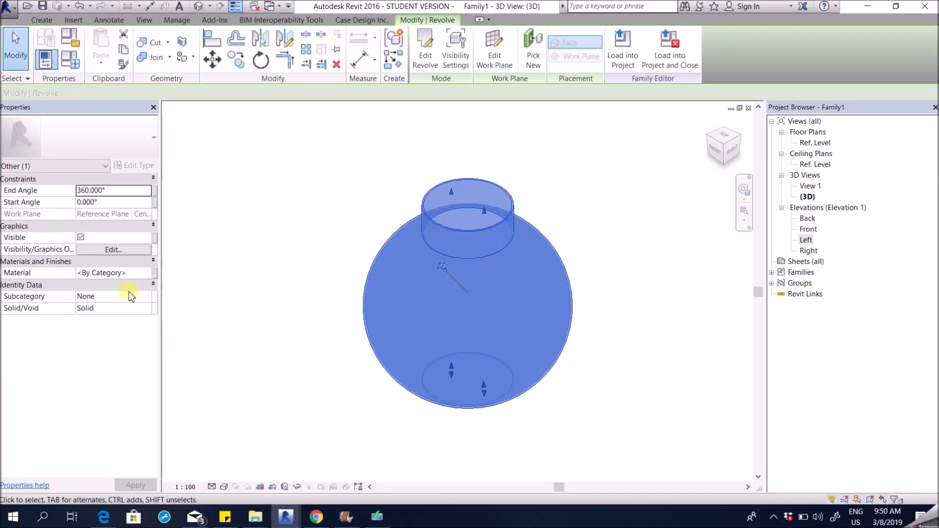
click(112, 273)
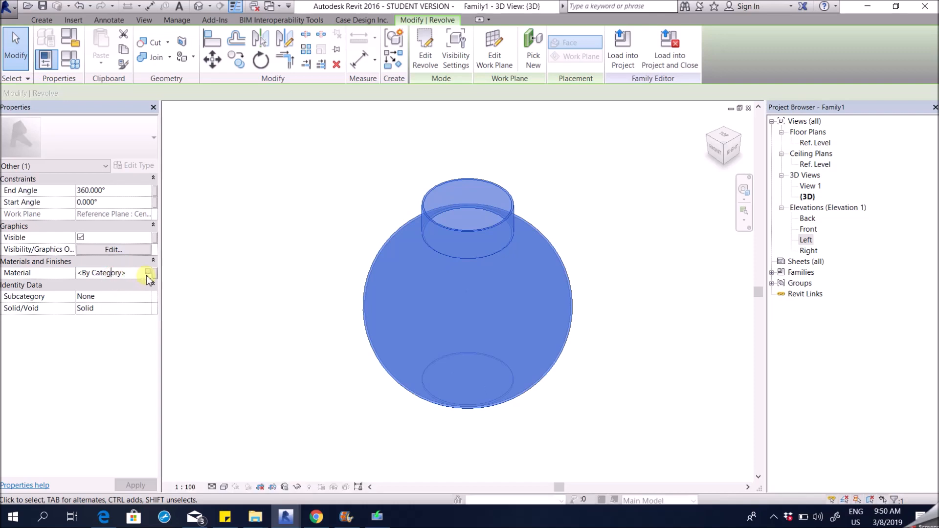
click(147, 274)
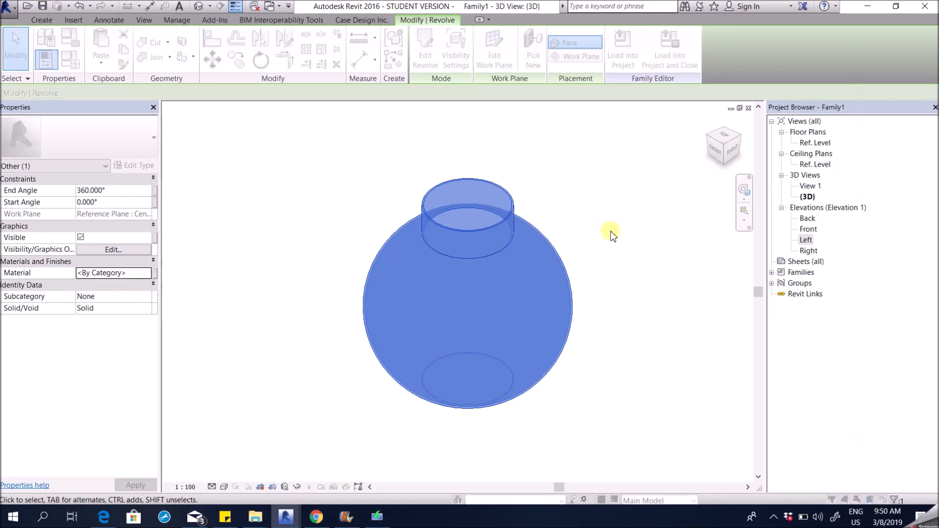
click(536, 124)
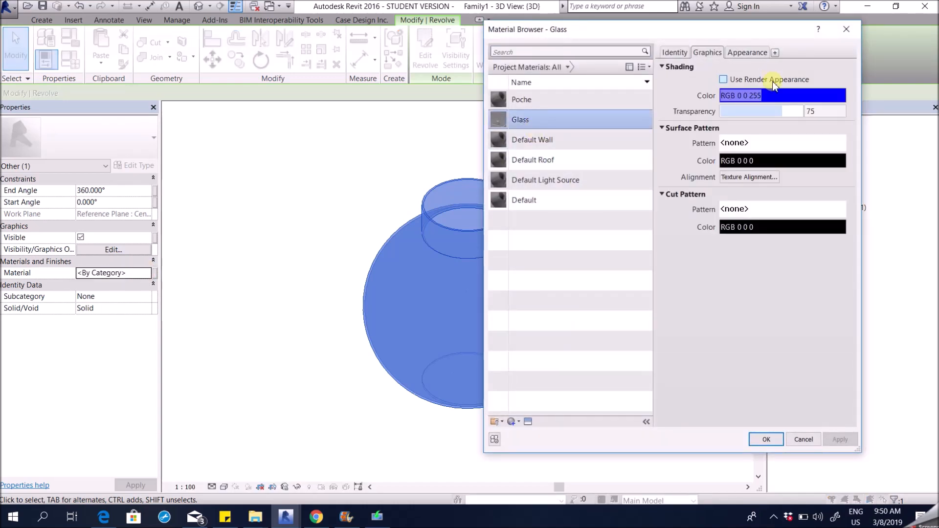
click(773, 93)
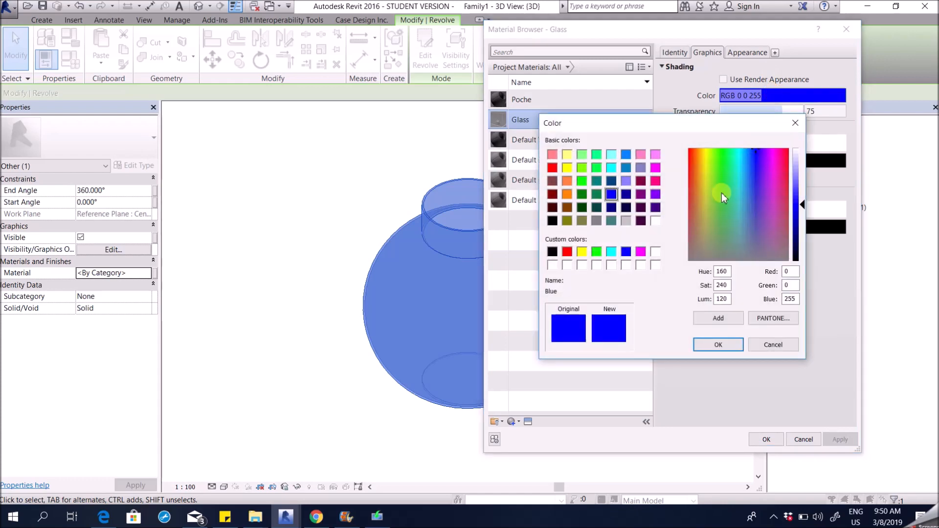
click(626, 221)
click(718, 344)
click(767, 439)
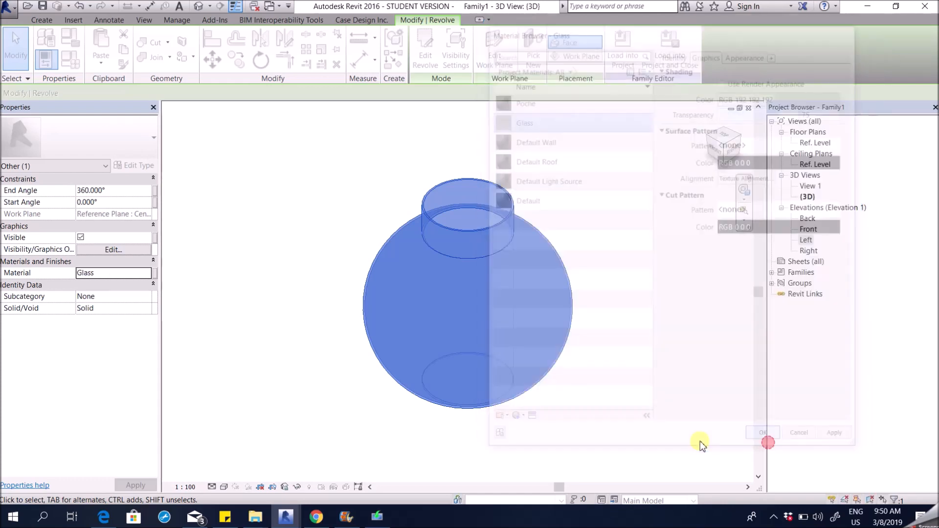
Change the 3D view's visual style to show the jar's grey glass surfaces, and orbit to look into the neck from above
click(626, 383)
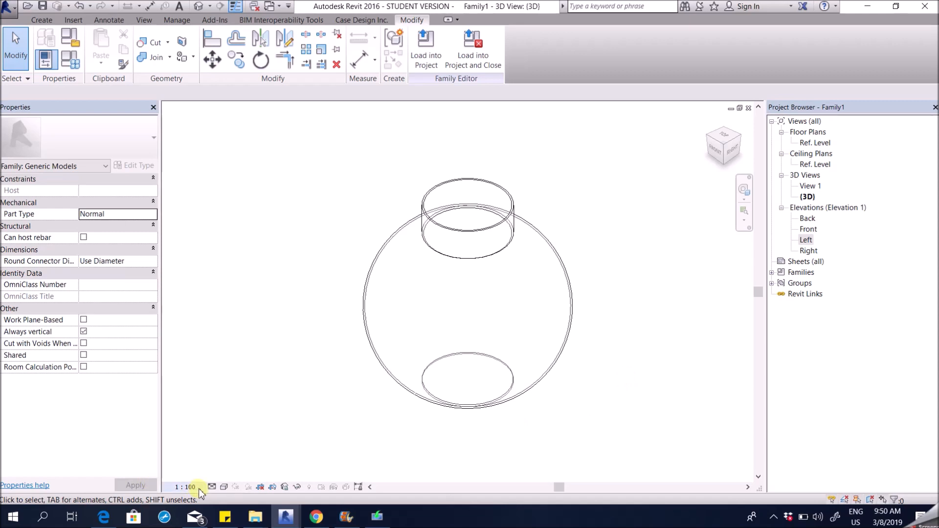
click(224, 488)
click(242, 477)
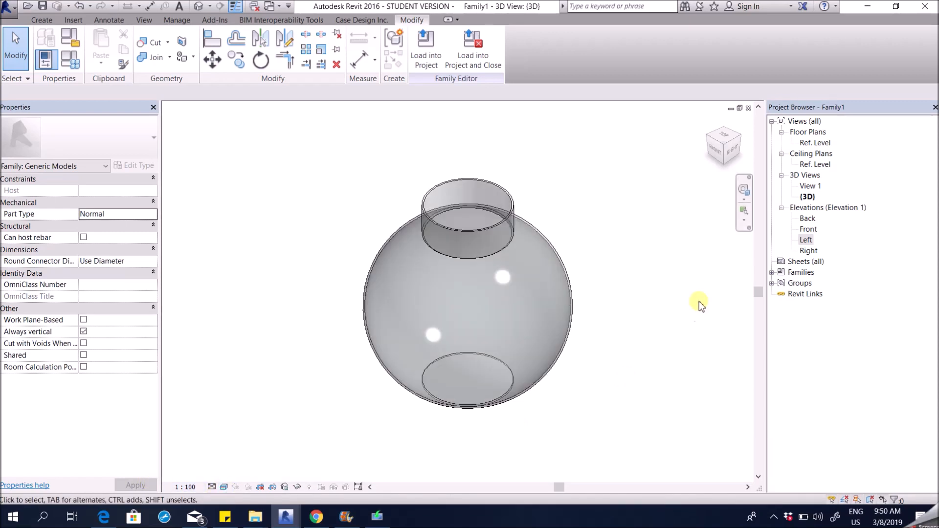
shift+middle_drag(687, 313, 400, 387)
shift+middle_drag(573, 201, 581, 336)
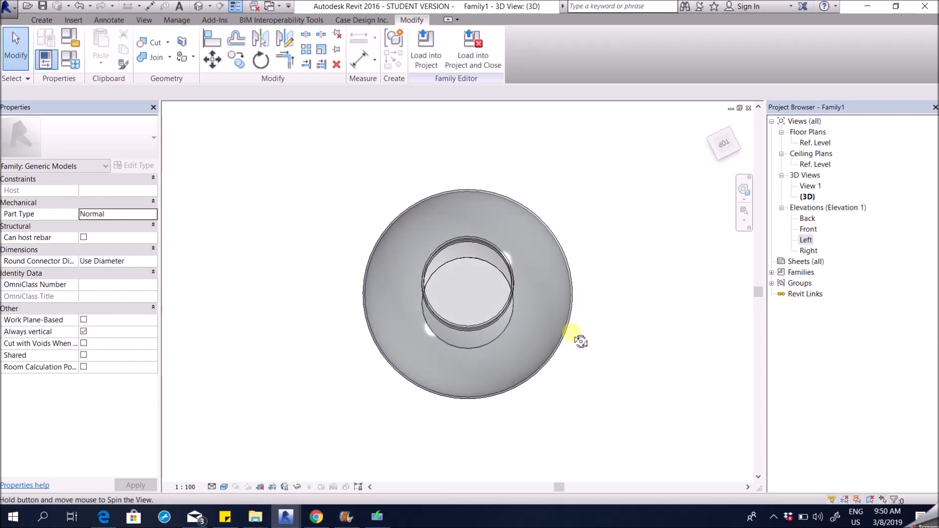
In the Left elevation, start a solid revolve and sketch a rectangle about 435 by 756 mm above the jar's neck, against the centre plane
double_click(807, 241)
scroll(519, 201, down, 3)
middle_drag(541, 226, 512, 385)
click(510, 406)
scroll(479, 213, down, 3)
scroll(480, 330, up, 3)
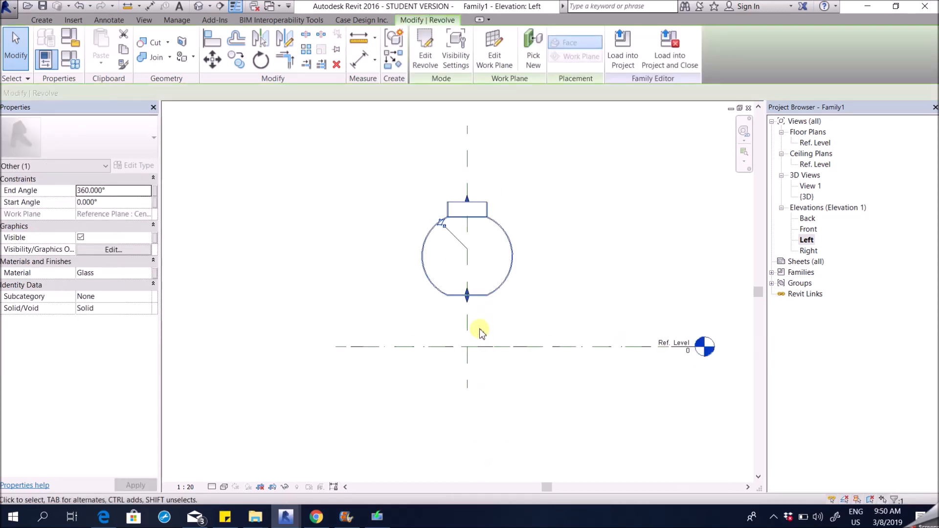
click(566, 272)
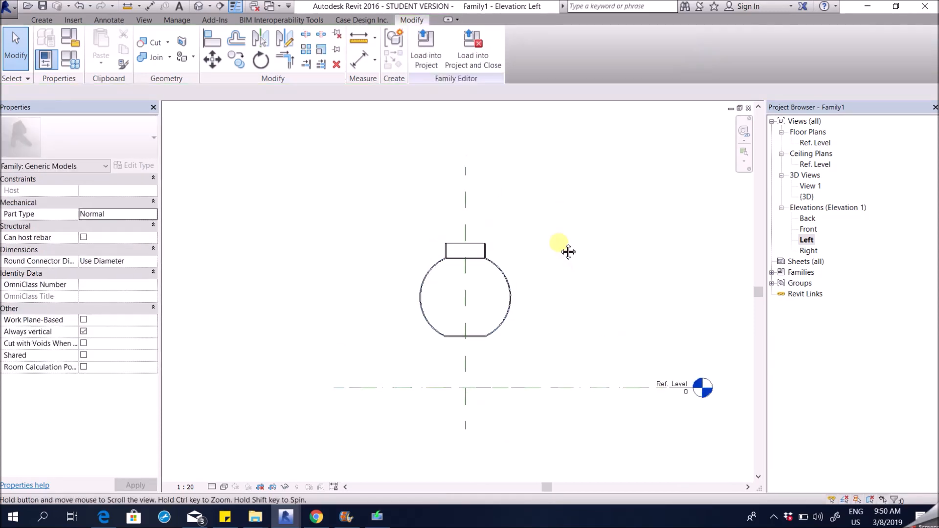
click(34, 19)
click(157, 46)
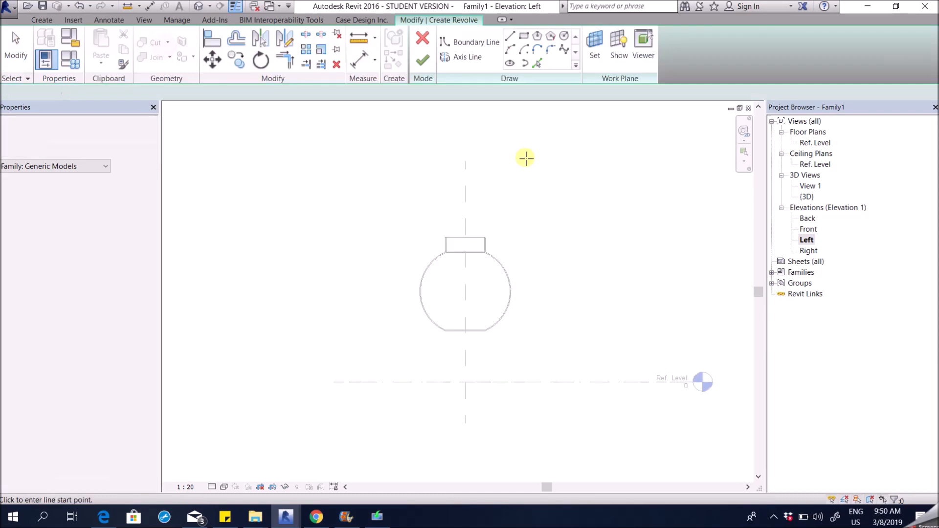
click(527, 43)
scroll(536, 139, up, 4)
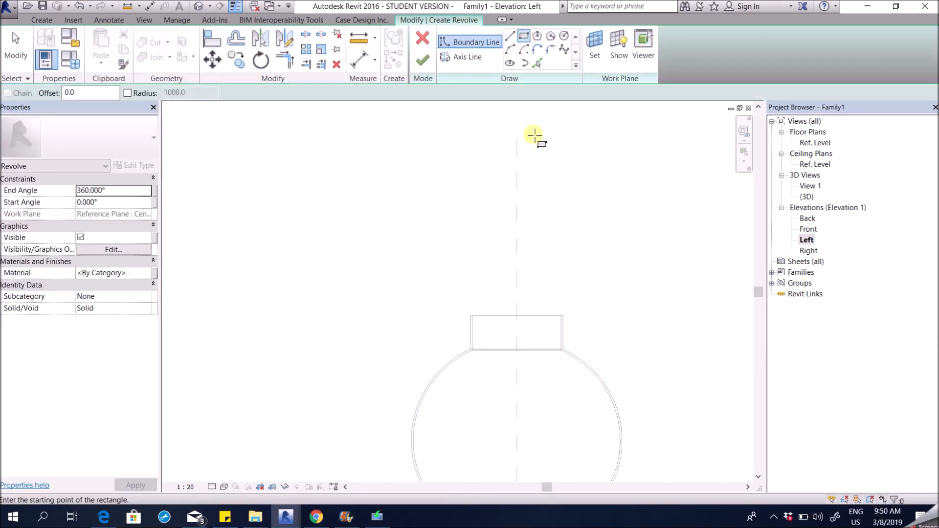
click(425, 177)
click(506, 318)
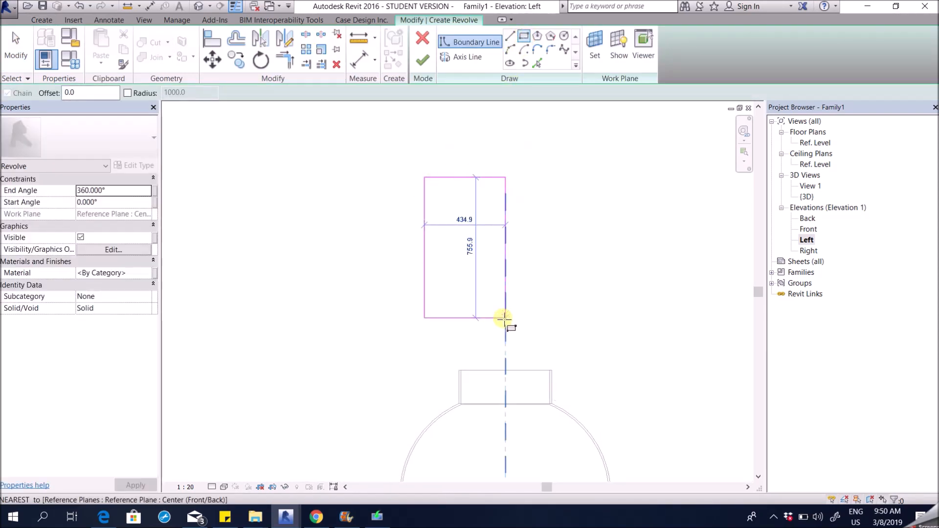
Draw a revolve axis line about 1100 mm long on the centre plane, along the rectangle's inner side
click(465, 56)
click(512, 41)
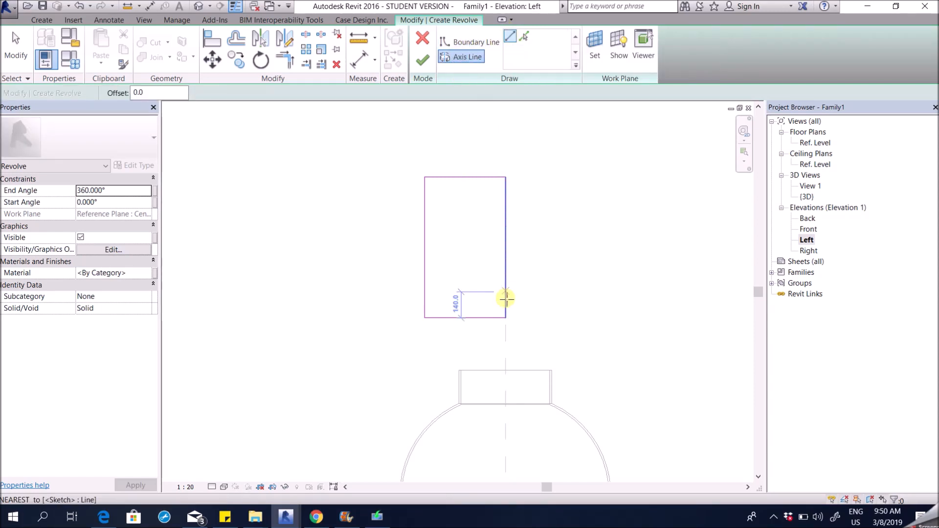
click(503, 345)
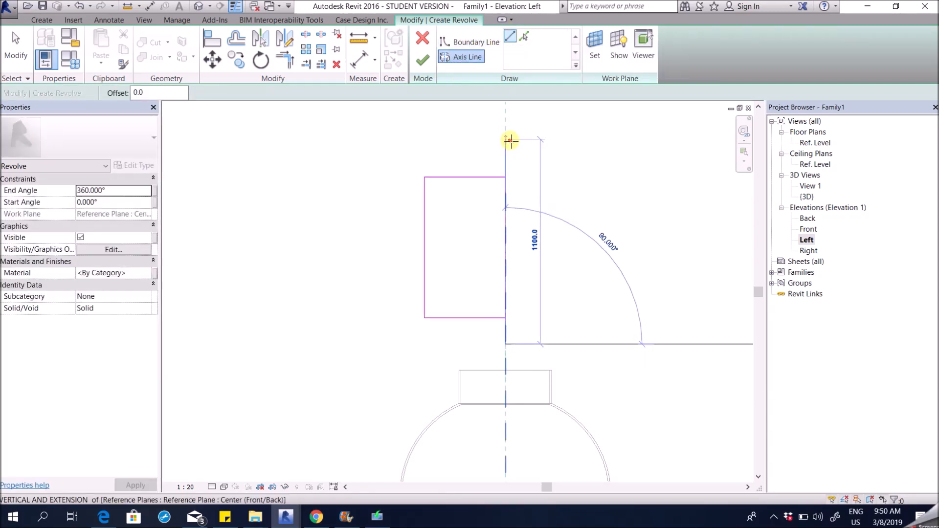
click(509, 140)
scroll(509, 176, up, 2)
click(15, 49)
drag(480, 153, 560, 431)
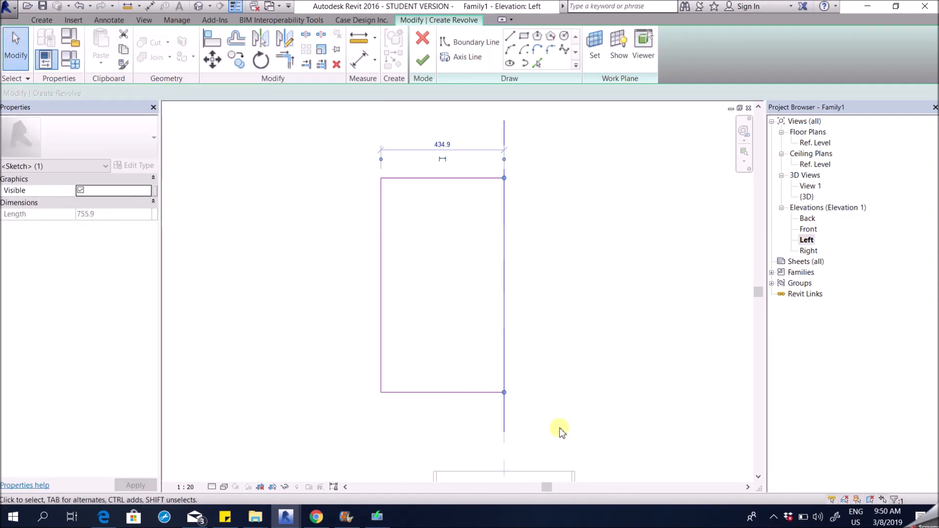
Finish the 360° revolve of the rectangle and show the solid cylinder in the default 3D view
click(422, 59)
scroll(515, 229, down, 2)
middle_drag(644, 220, 595, 370)
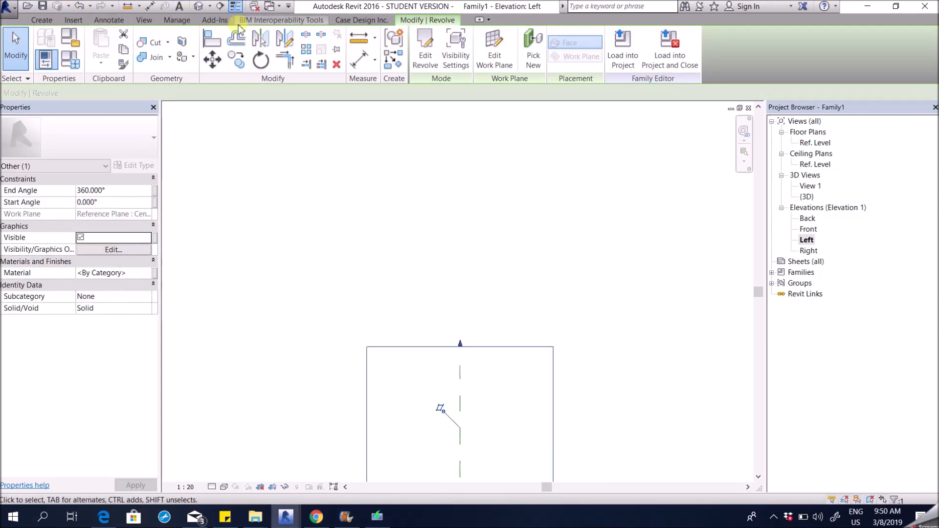
click(199, 6)
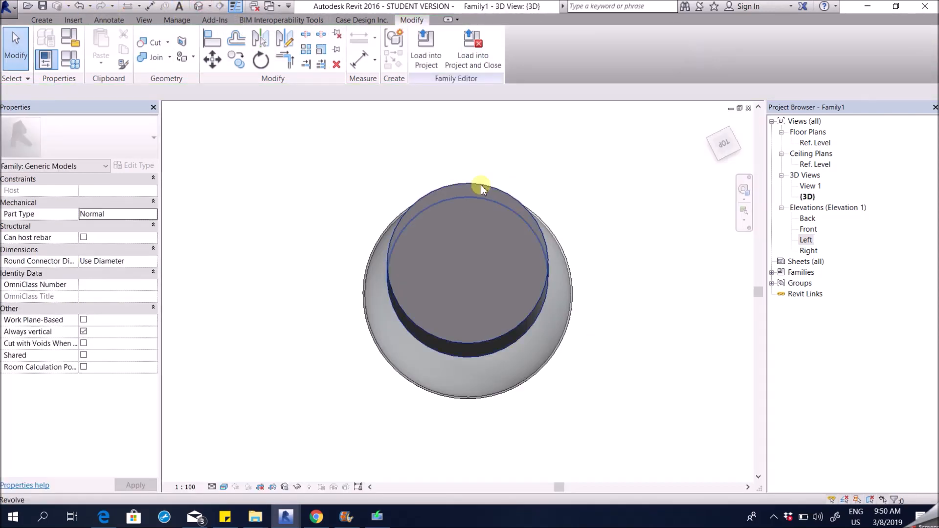
Delete the solid cylinder above the jar
click(481, 187)
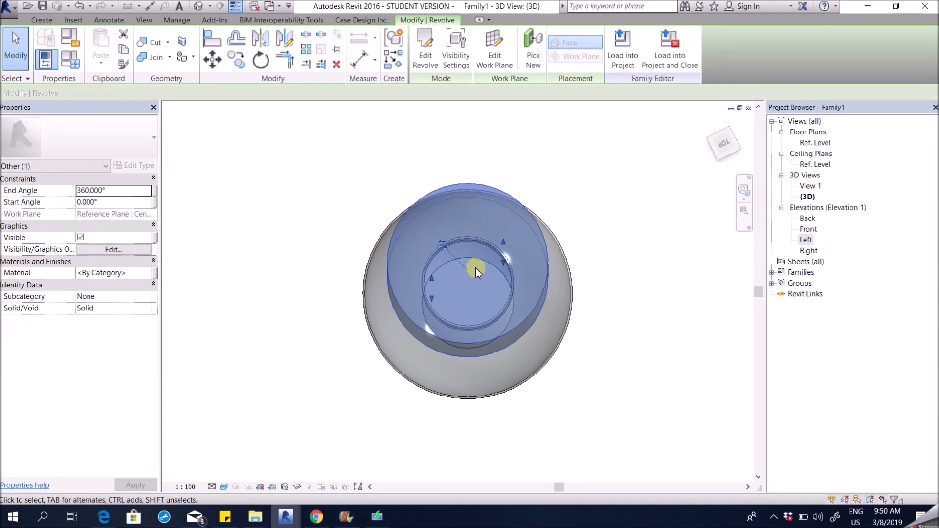
click(631, 232)
scroll(460, 339, up, 2)
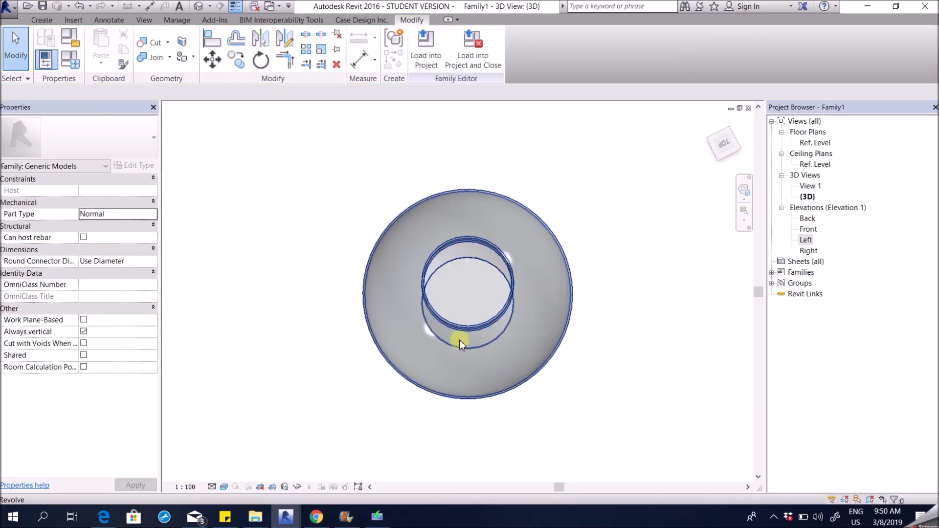
double_click(807, 240)
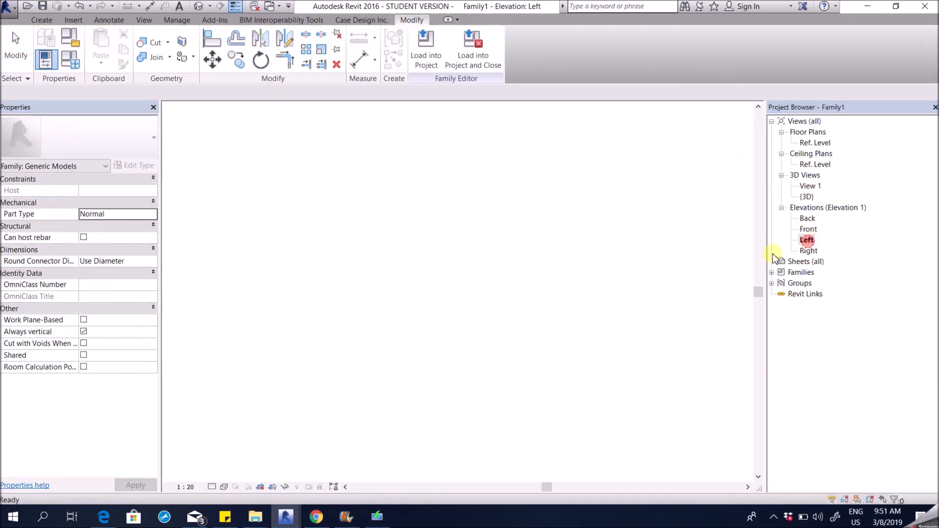
scroll(478, 315, up, 4)
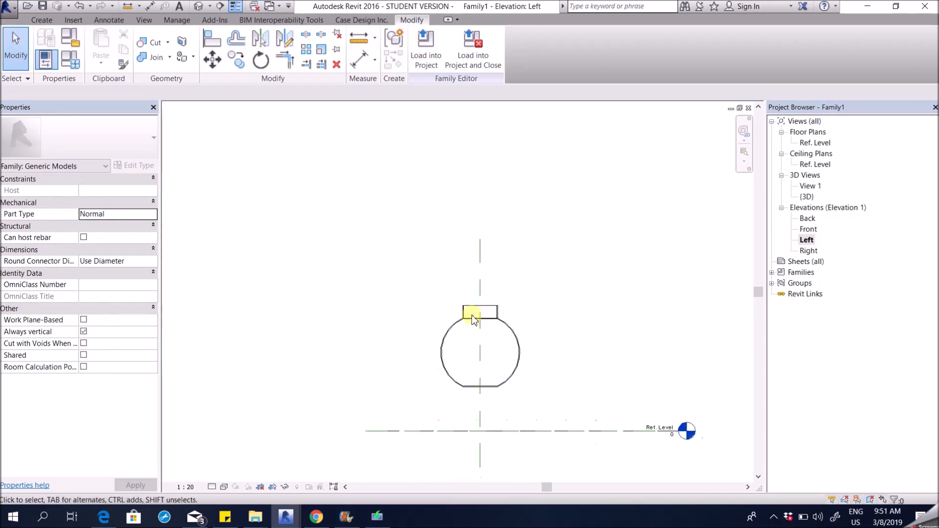
middle_drag(626, 287, 625, 320)
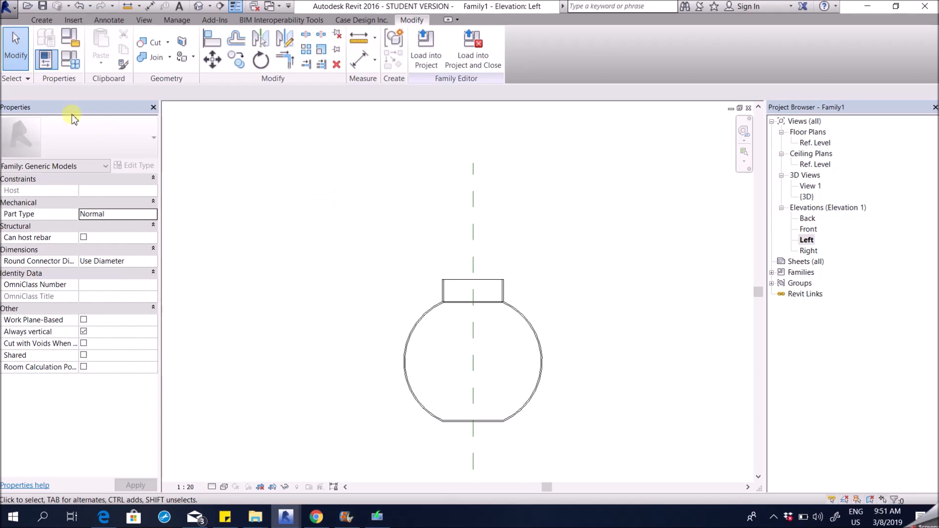
In the Ref. Level floor plan, sketch a 180° arc sweep path with a 2000 mm radius centred on the jar, and finish the path
click(42, 20)
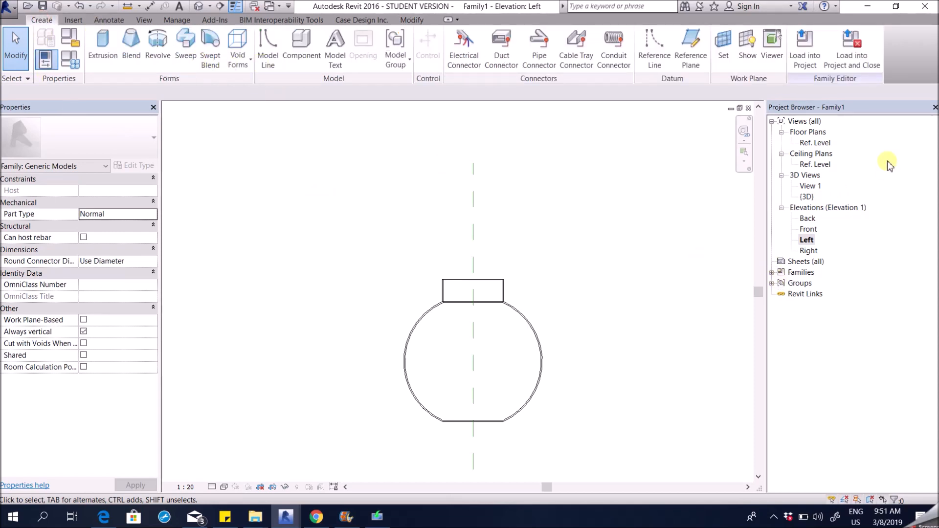
double_click(816, 144)
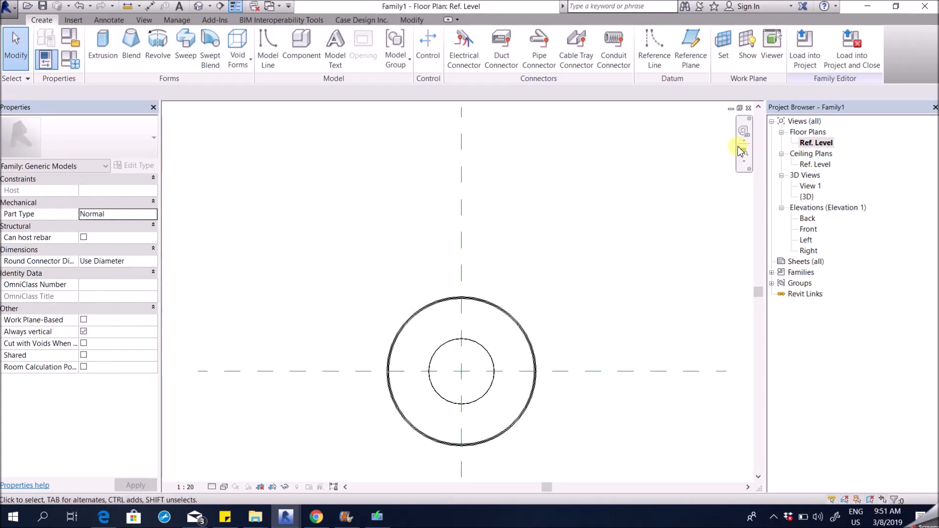
scroll(512, 225, down, 3)
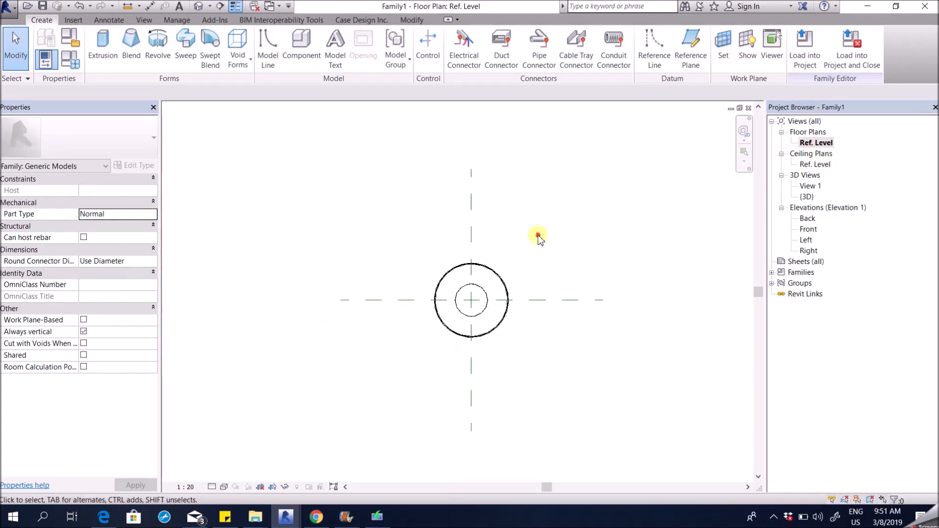
click(186, 47)
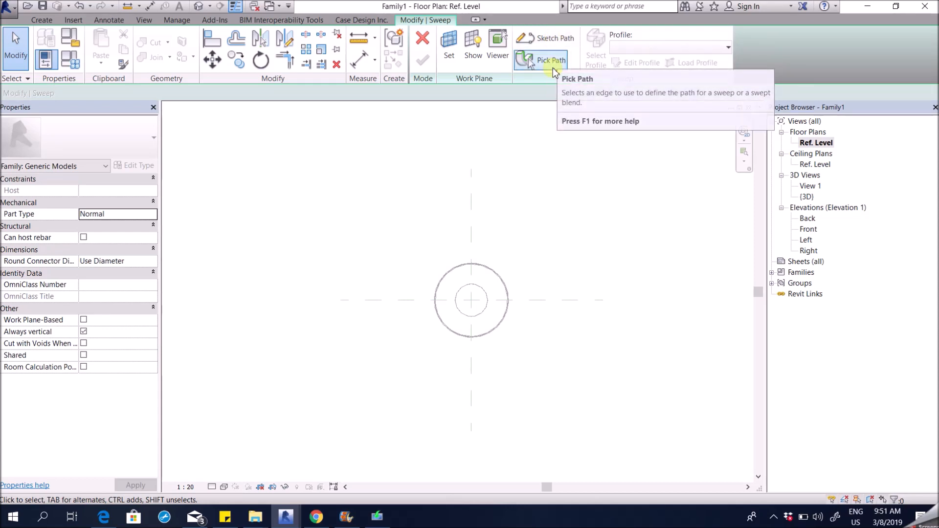
click(563, 40)
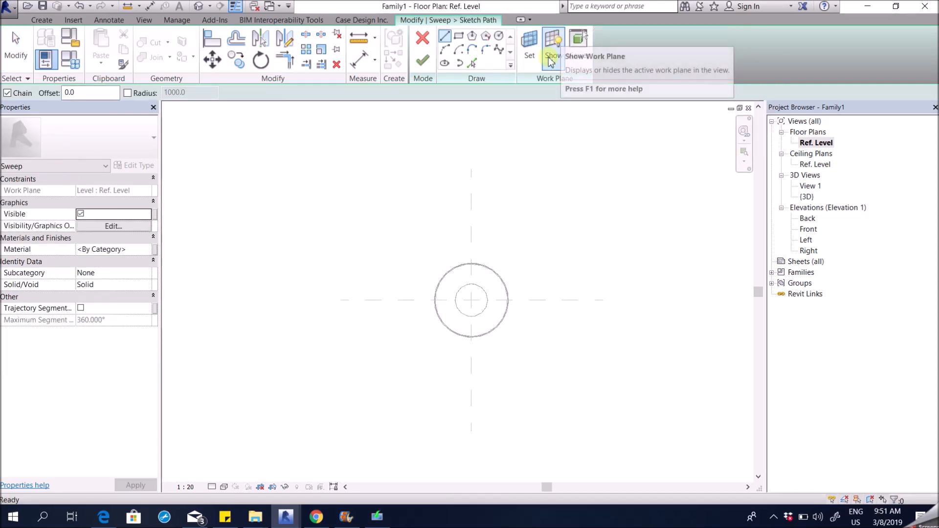
click(446, 51)
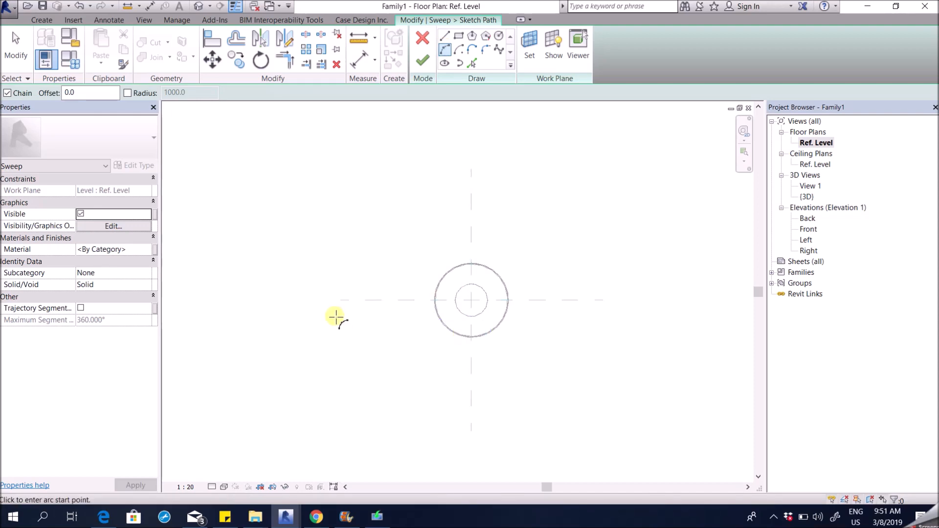
click(601, 301)
click(340, 300)
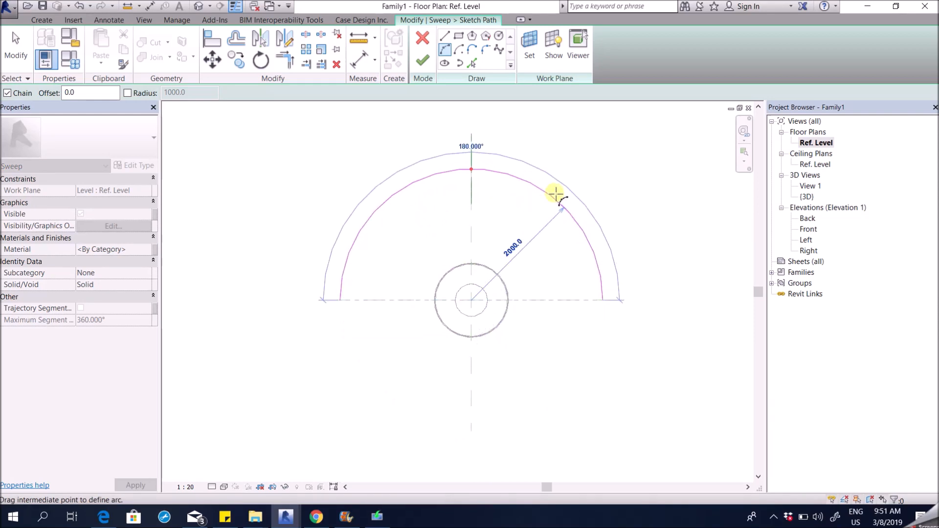
click(555, 200)
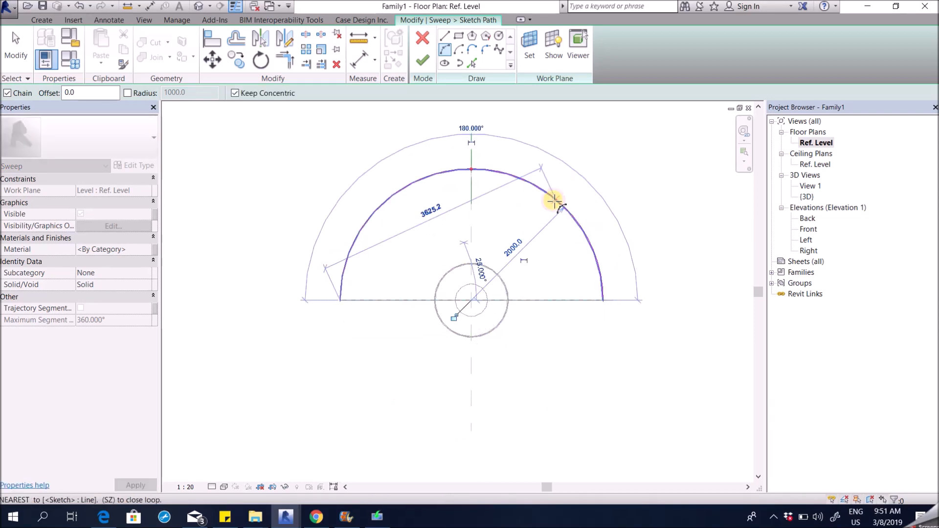
right_click(577, 131)
click(594, 140)
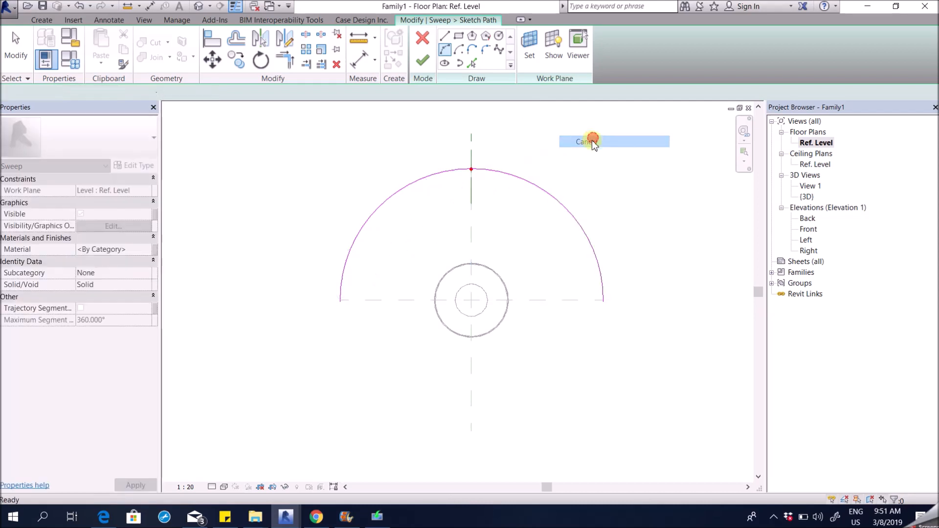
scroll(453, 181, up, 2)
scroll(480, 227, down, 1)
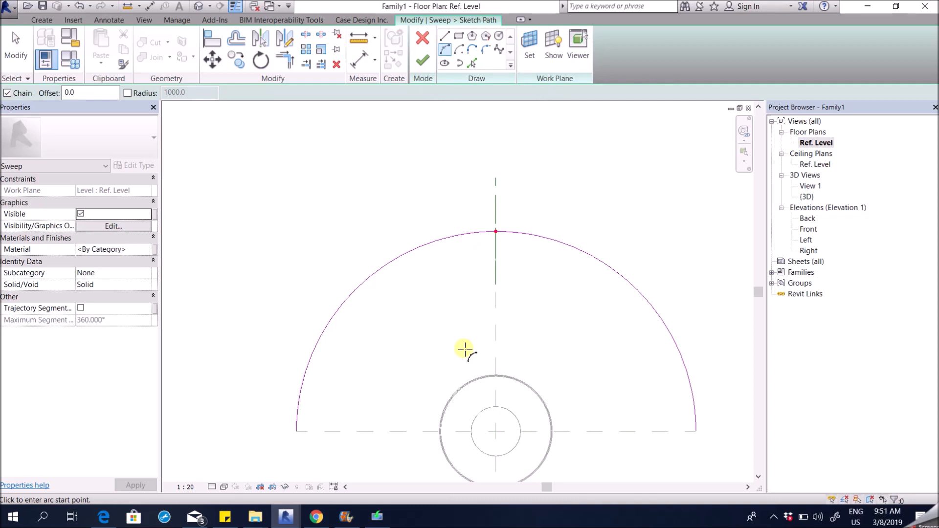
click(424, 62)
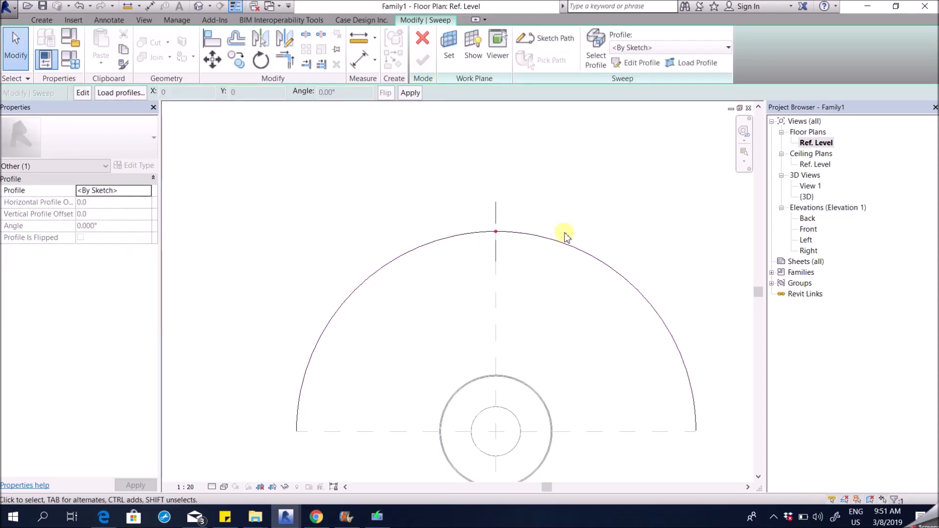
Check which views are offered for editing the sweep profile, cancel, and examine the profile plane at the midpoint of the arc path
click(650, 64)
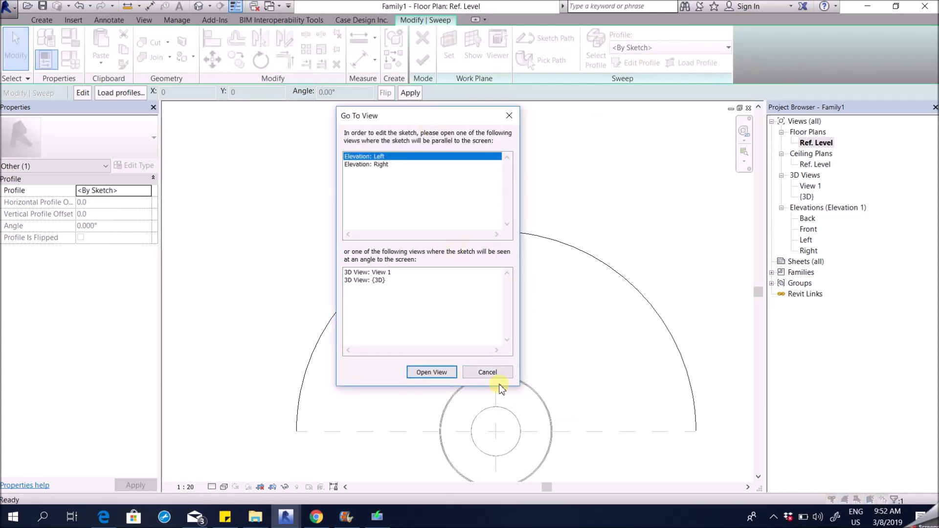
click(490, 373)
scroll(512, 155, up, 2)
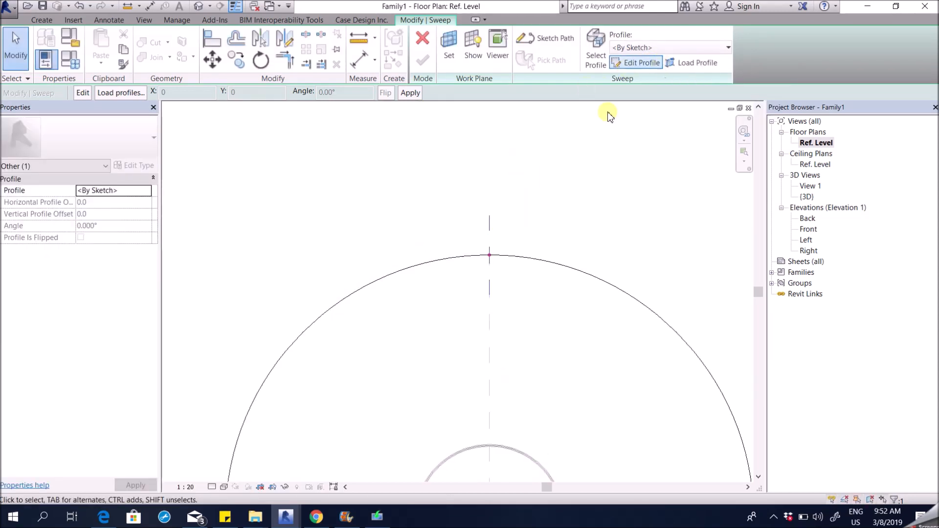
scroll(509, 313, up, 1)
scroll(520, 295, up, 1)
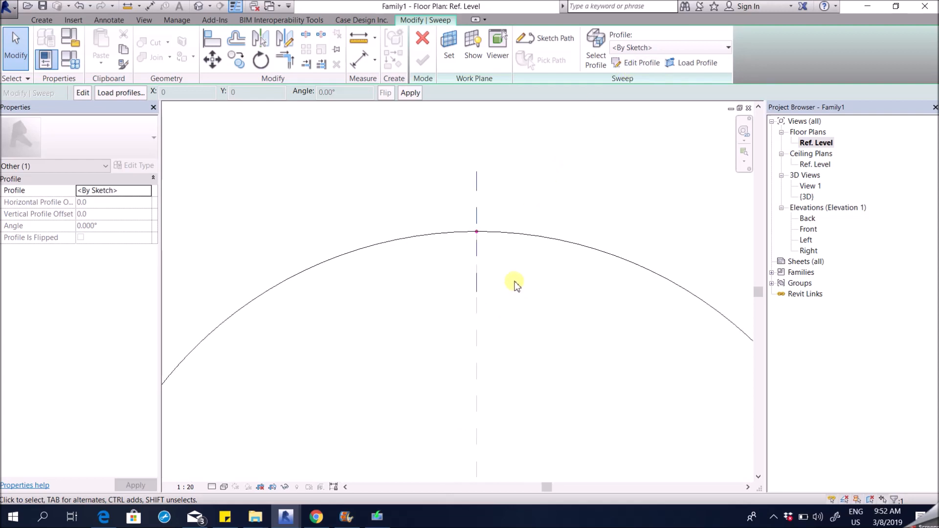
scroll(454, 285, down, 2)
click(324, 298)
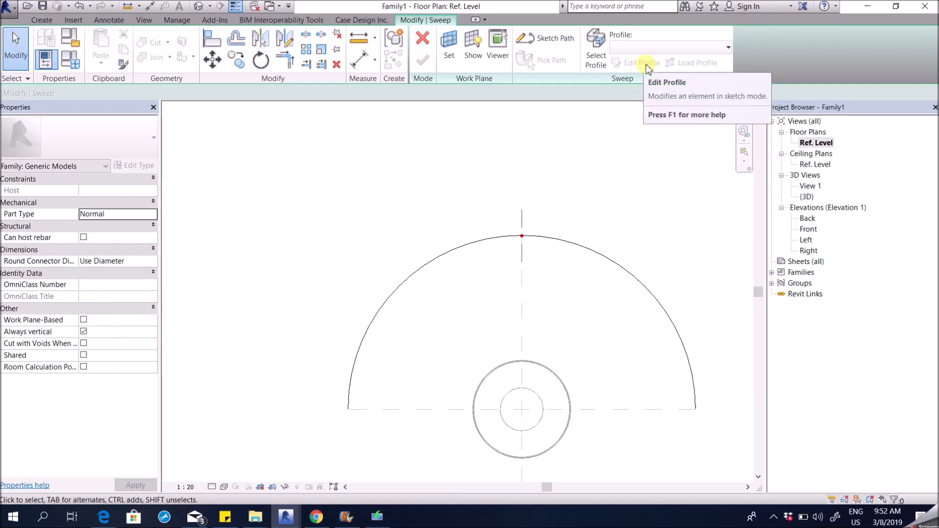
scroll(550, 213, up, 2)
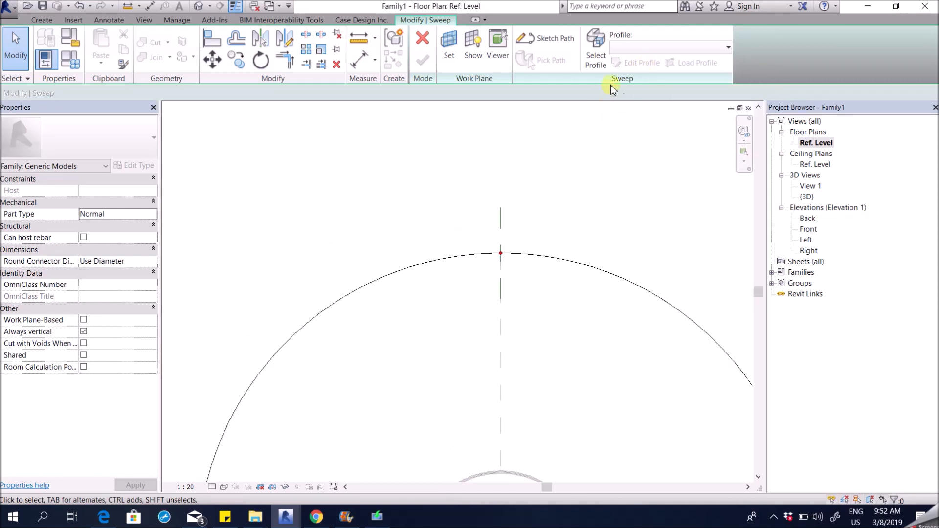
scroll(520, 212, up, 3)
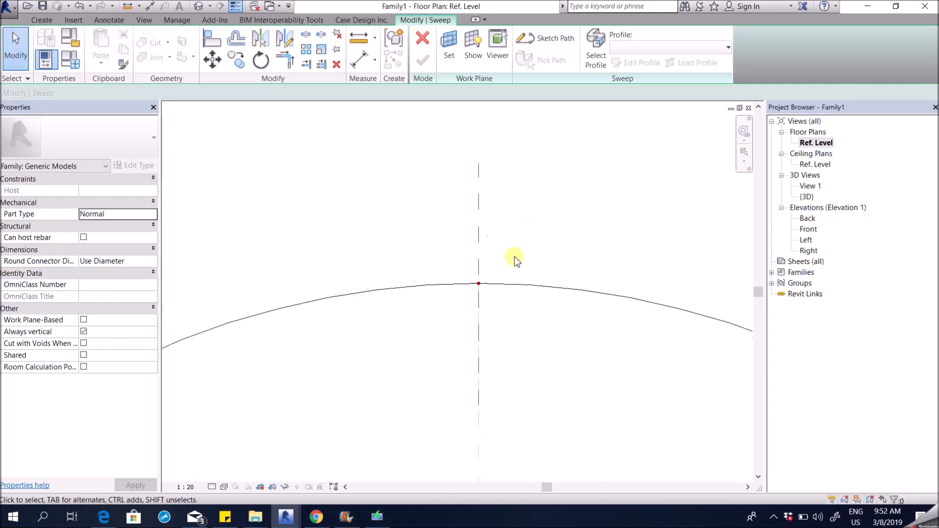
click(479, 267)
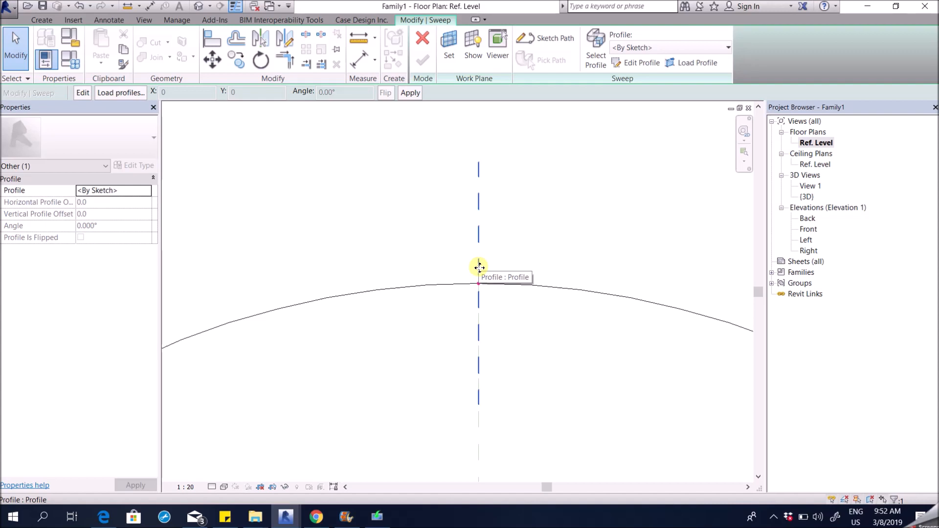
scroll(361, 271, down, 5)
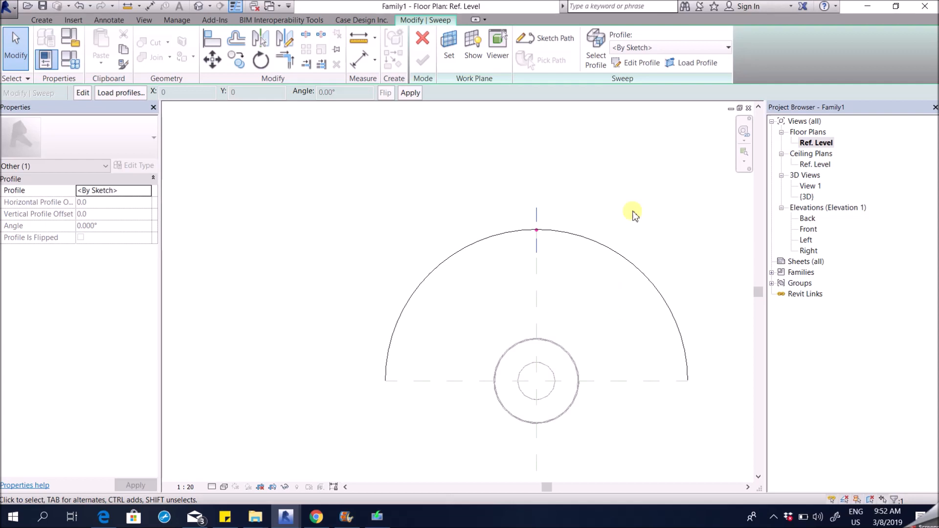
click(642, 182)
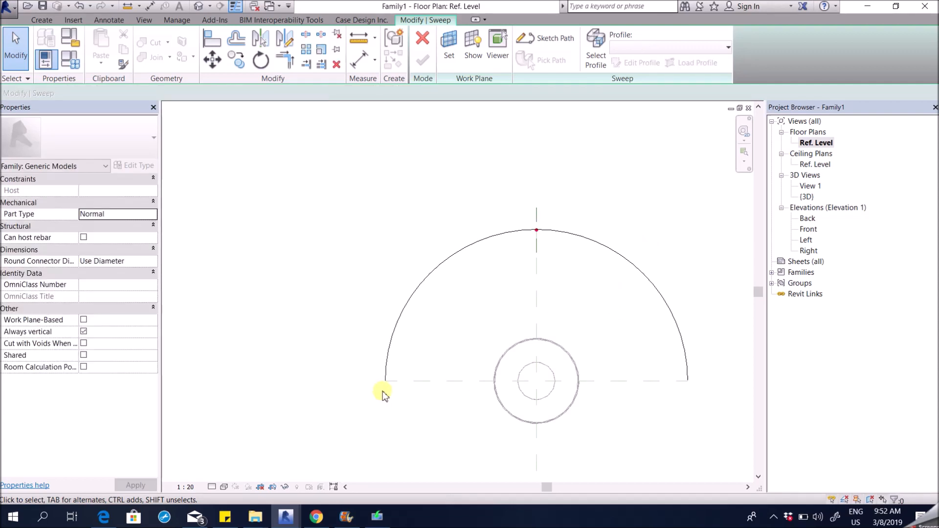
Select the profile plane at the arc path's midpoint and check which views are offered for editing its profile
scroll(570, 278, up, 2)
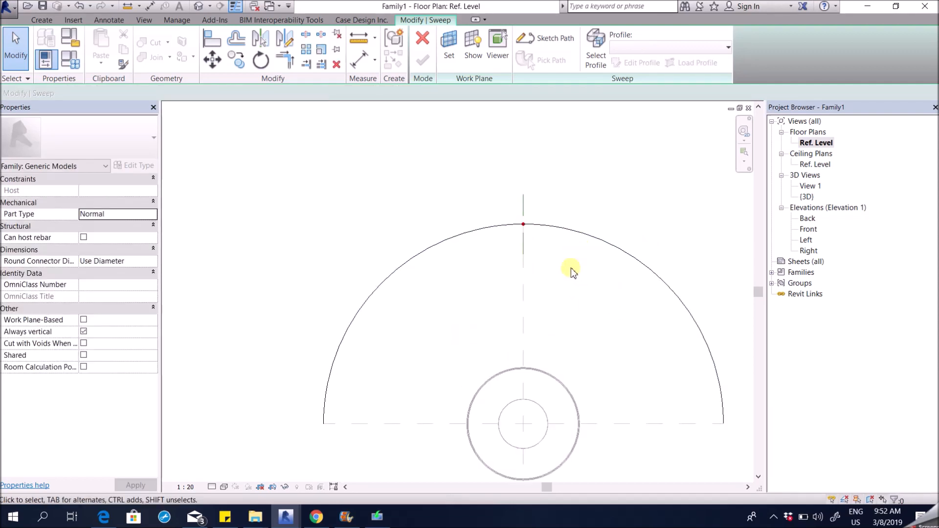
click(298, 212)
click(597, 172)
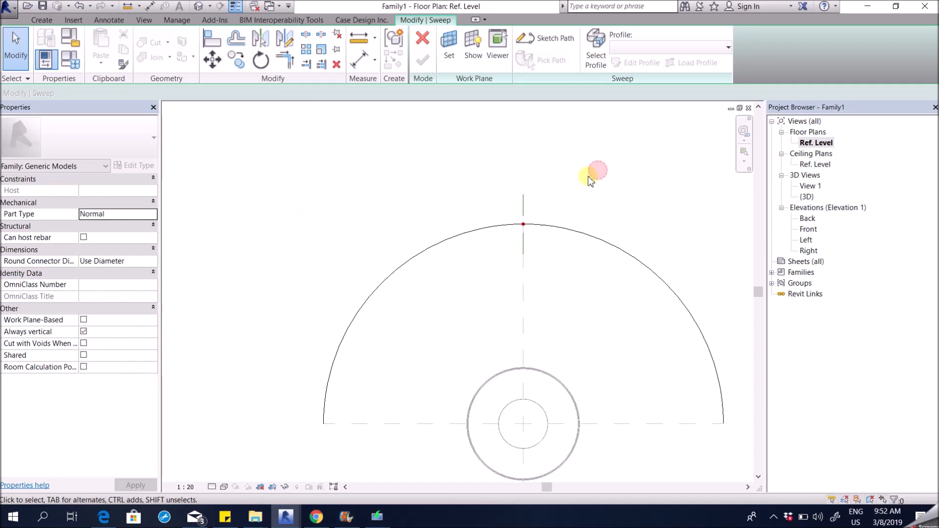
drag(422, 118, 594, 325)
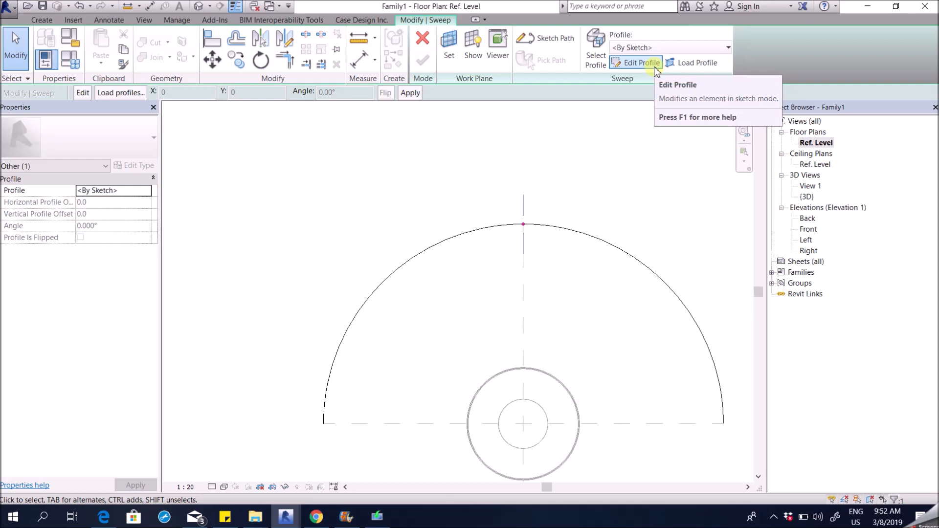
click(633, 70)
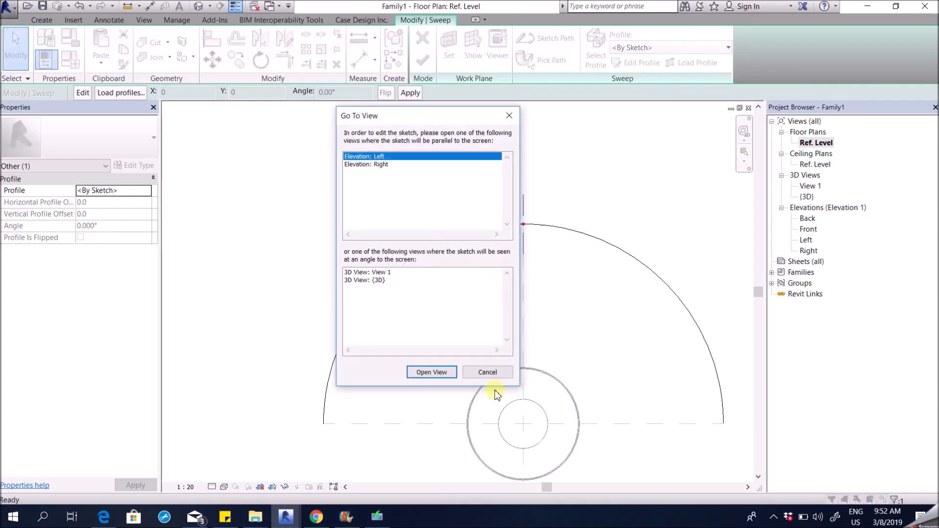
click(492, 373)
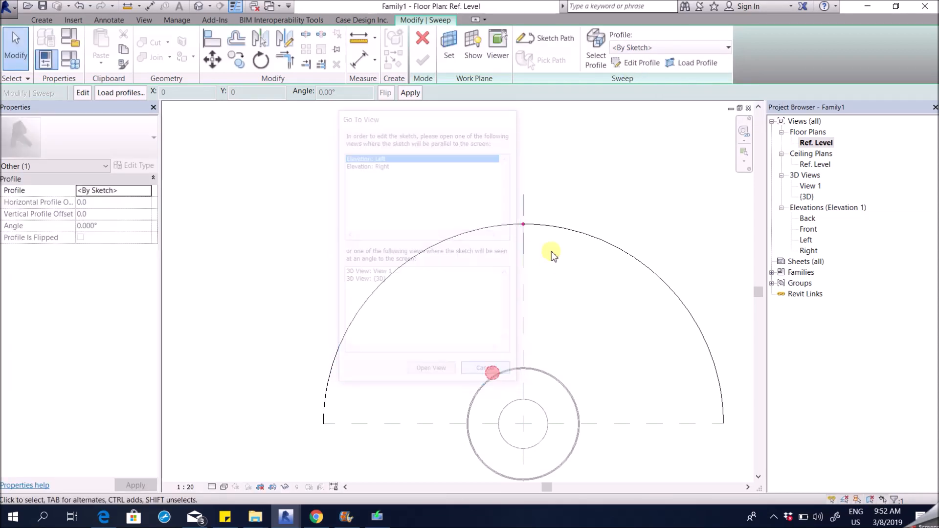
Discard the unfinished sweep and start a new sweep in the Ref. Level floor plan
click(423, 39)
click(495, 265)
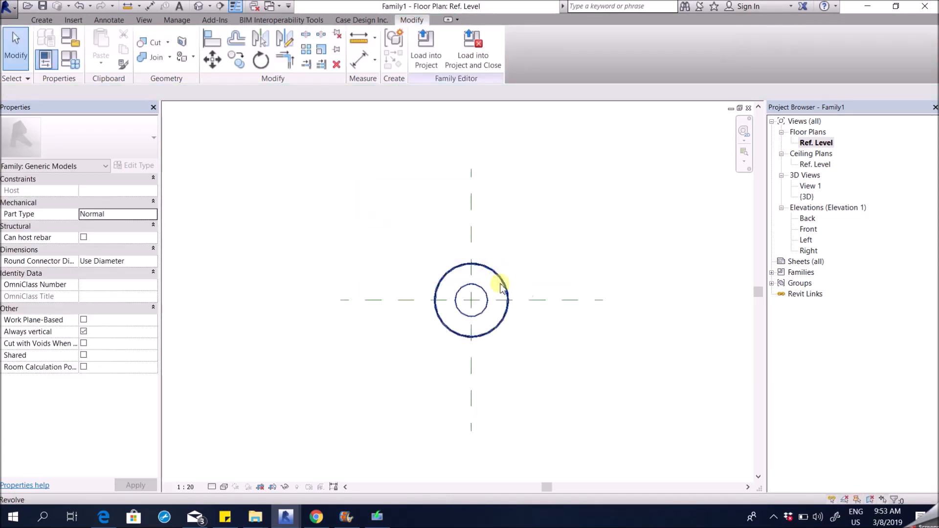
scroll(501, 287, up, 1)
click(38, 21)
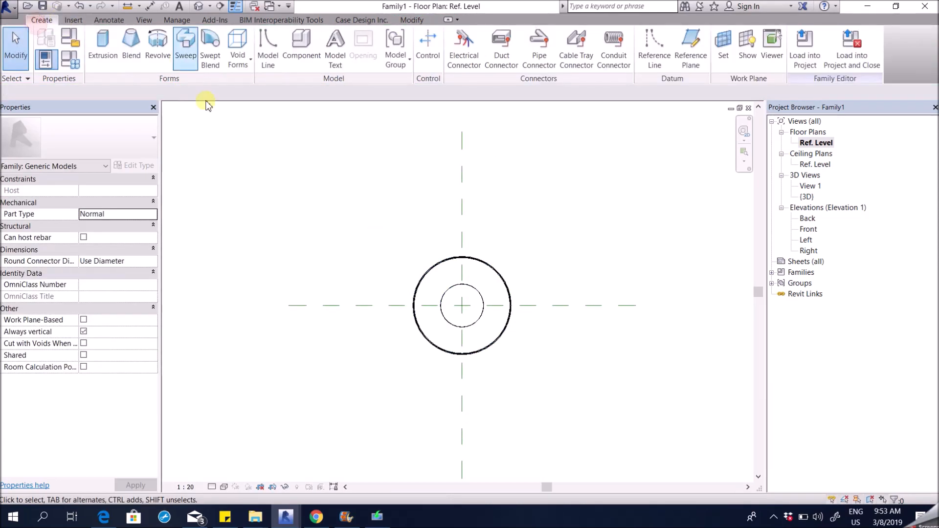
click(184, 42)
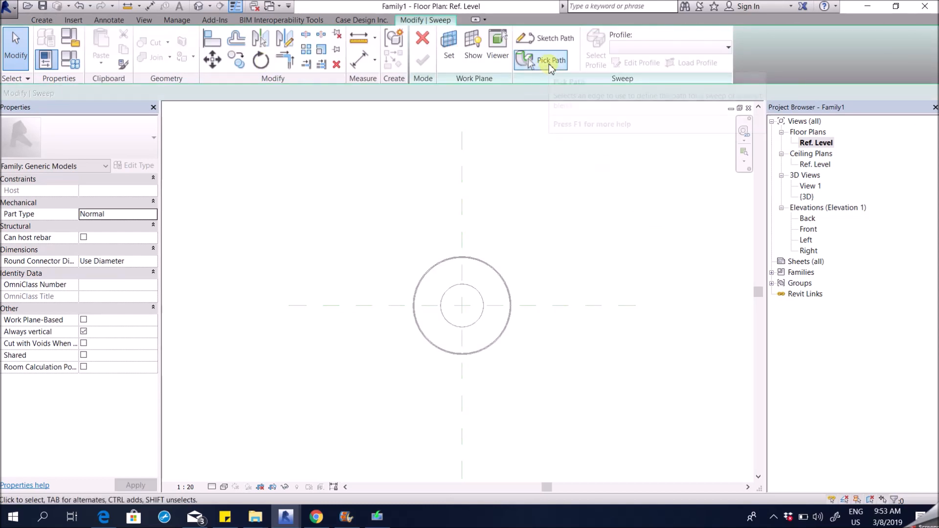
Use Pick Path to pick both halves of the jar's inner circular edge as the sweep path
scroll(434, 294, up, 5)
click(545, 65)
scroll(581, 237, up, 3)
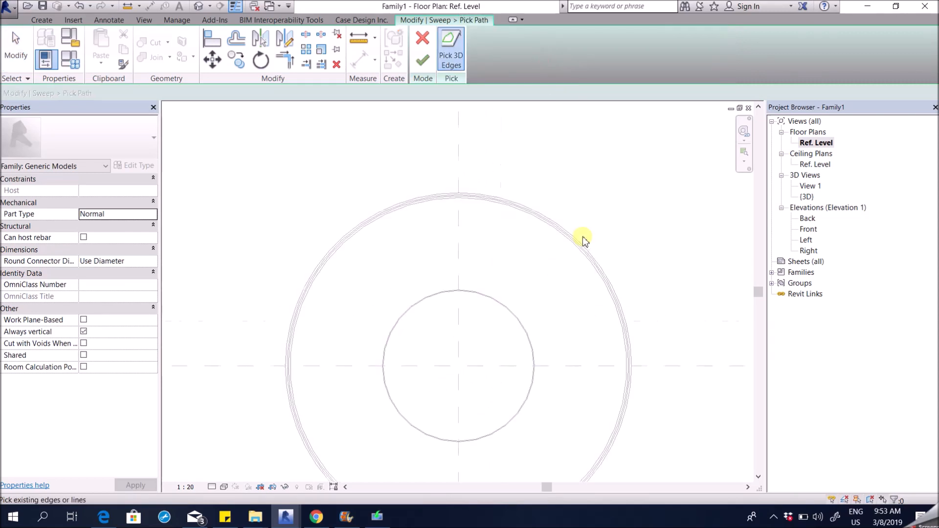
click(446, 339)
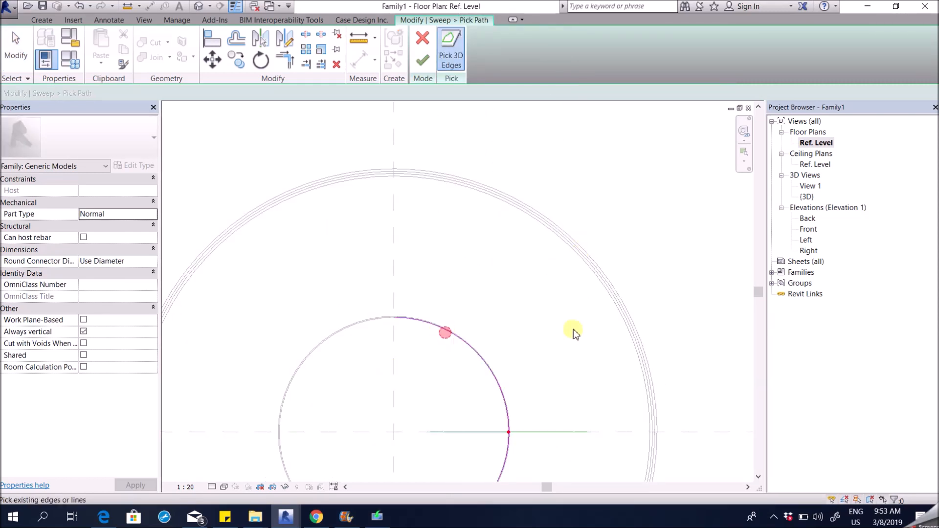
scroll(569, 294, down, 3)
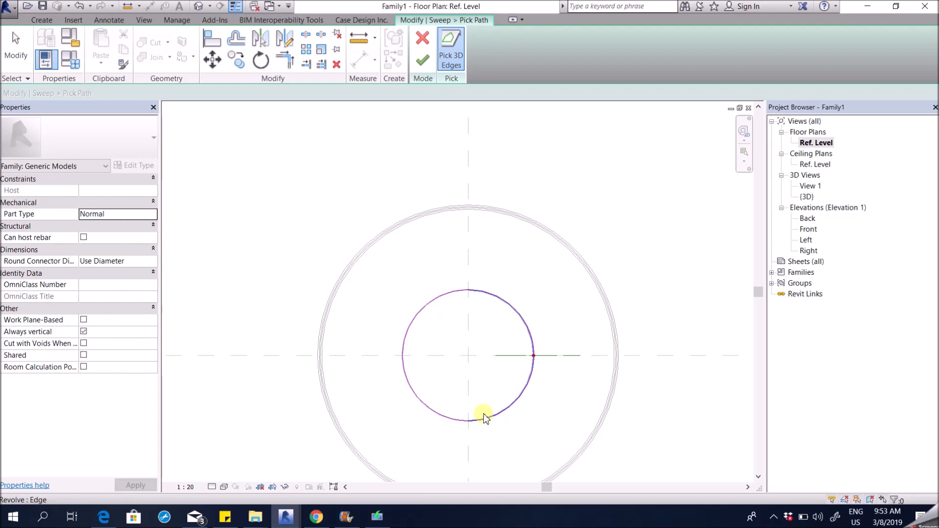
scroll(484, 424, up, 2)
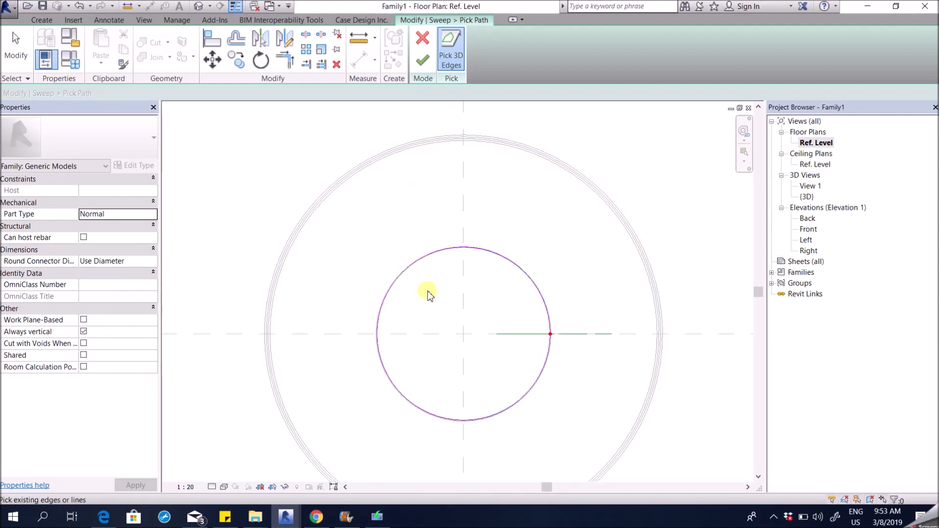
Delete both picked half-circle path lines and cancel path picking
click(419, 260)
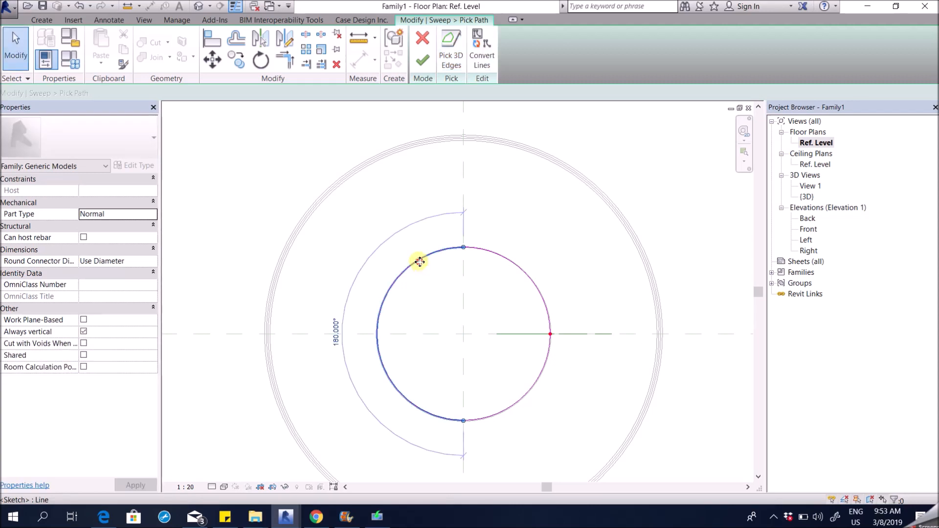
key(Delete)
click(540, 293)
key(Delete)
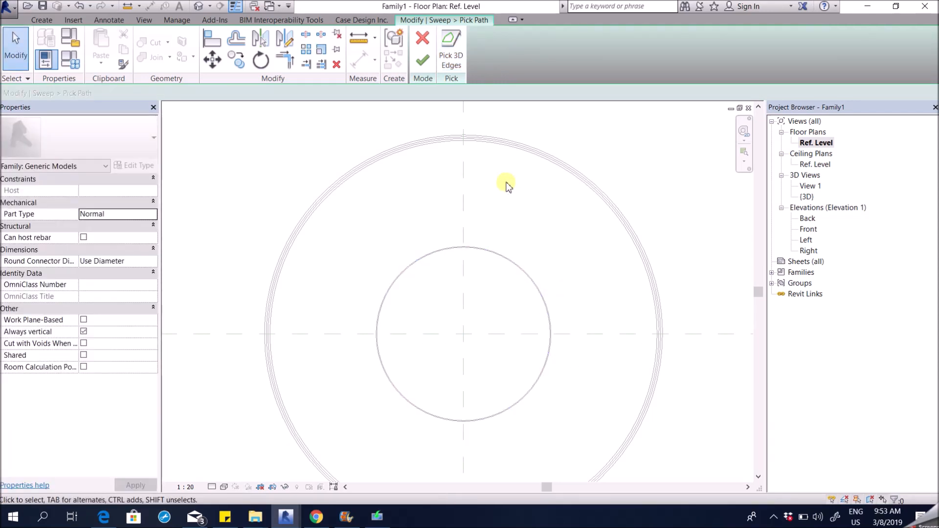
click(424, 44)
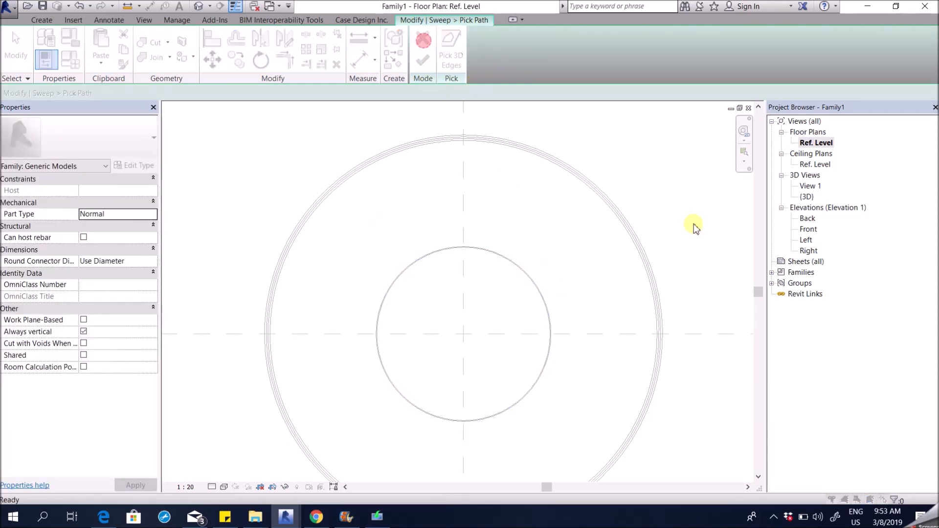
click(481, 268)
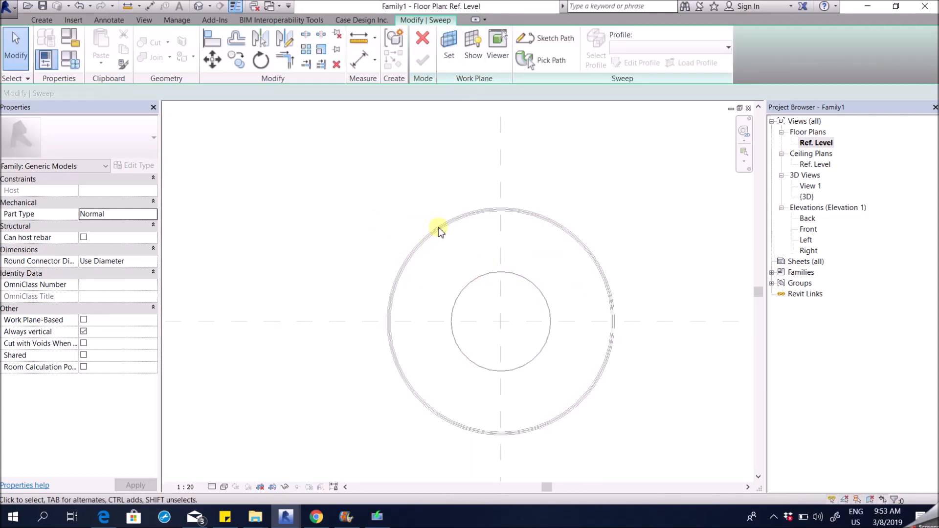
Sketch a 180° arc sweep path of about 1380 mm radius over the jar, ending on the horizontal reference plane, and finish the path
click(562, 43)
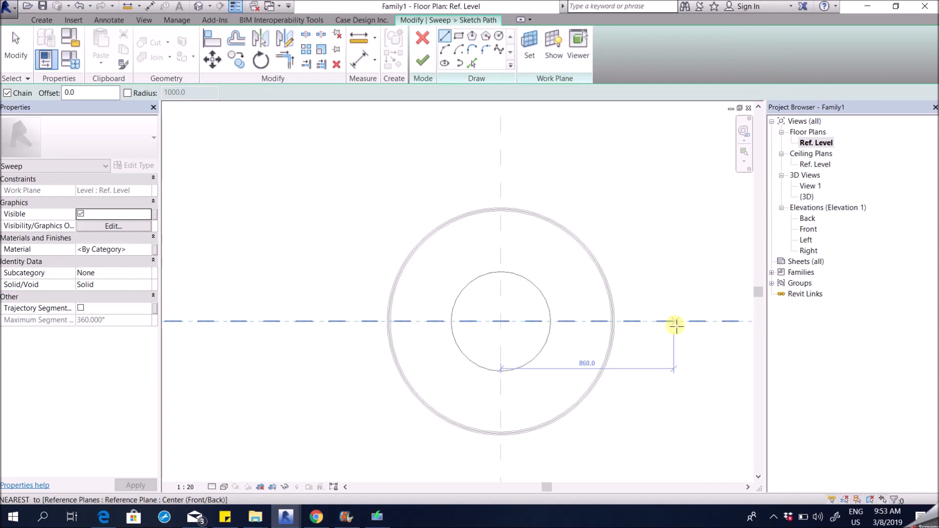
scroll(357, 330, down, 1)
click(445, 49)
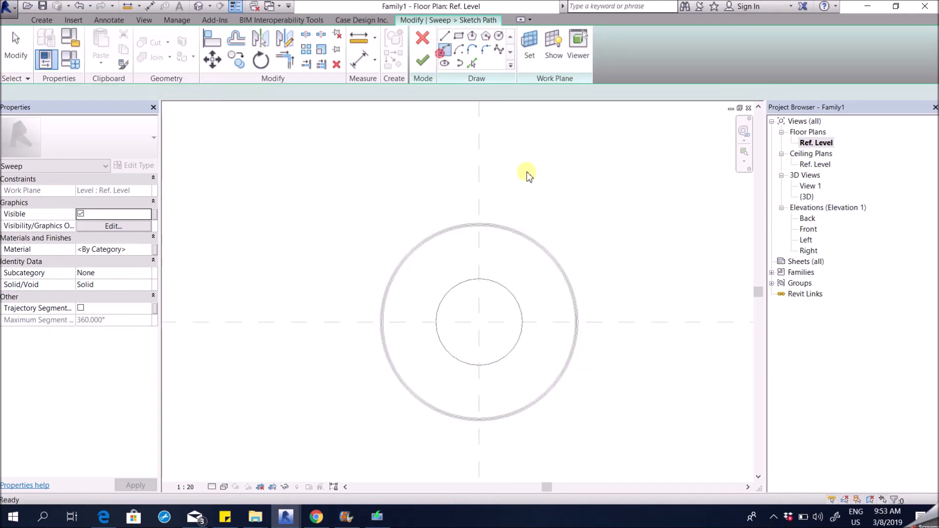
click(707, 321)
click(225, 325)
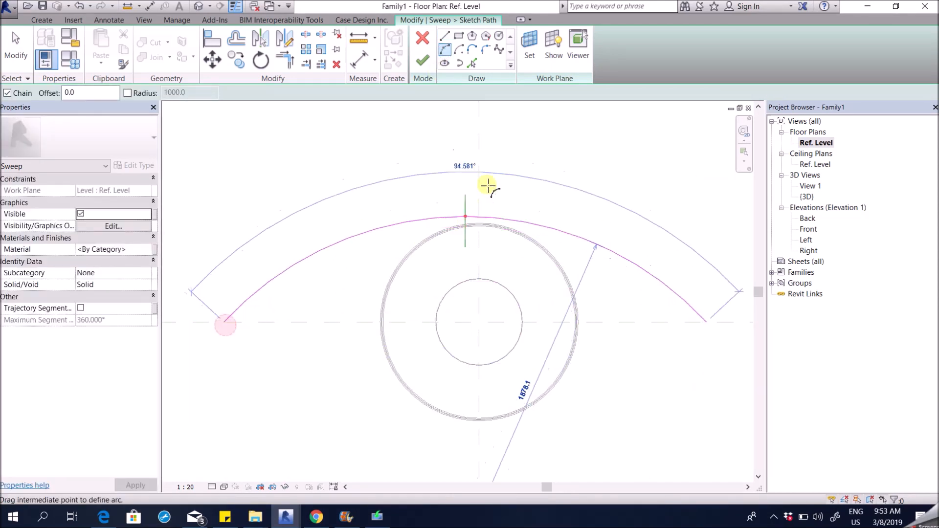
scroll(518, 218, down, 2)
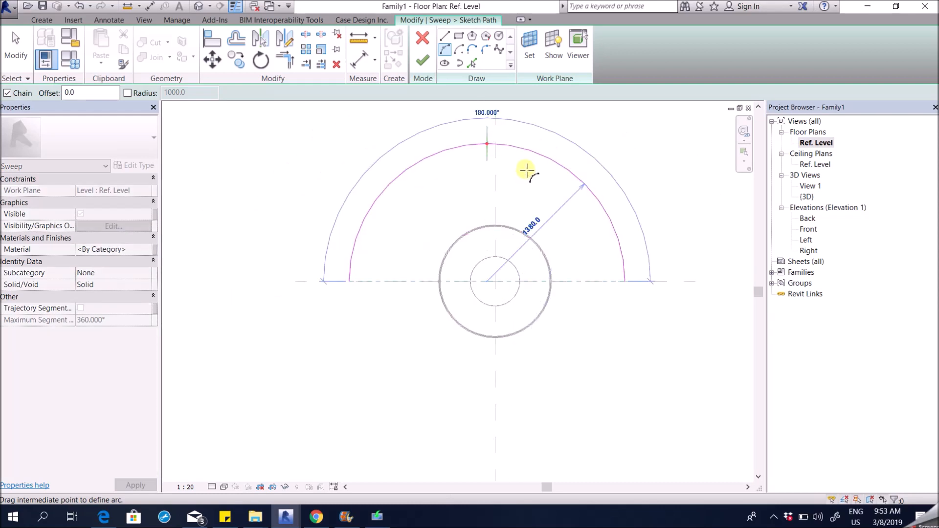
click(531, 168)
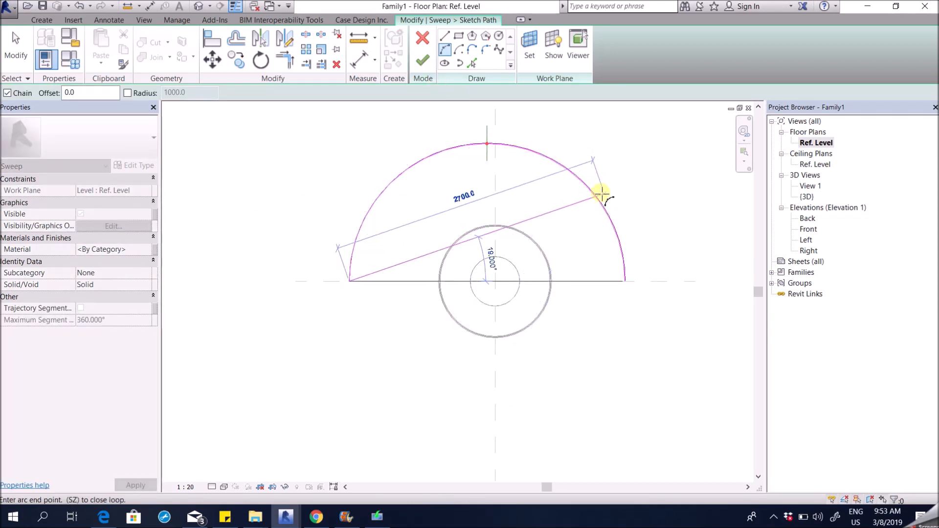
middle_drag(598, 172, 596, 221)
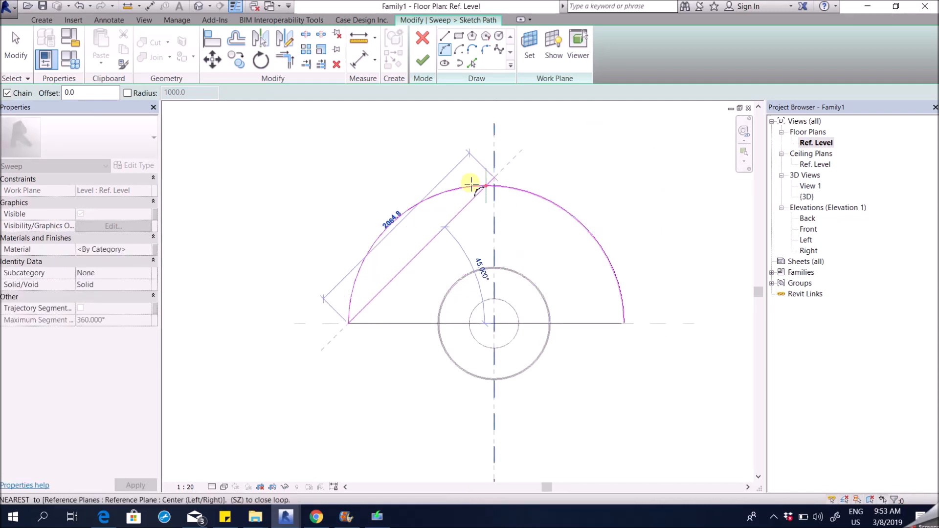
middle_drag(559, 180, 561, 226)
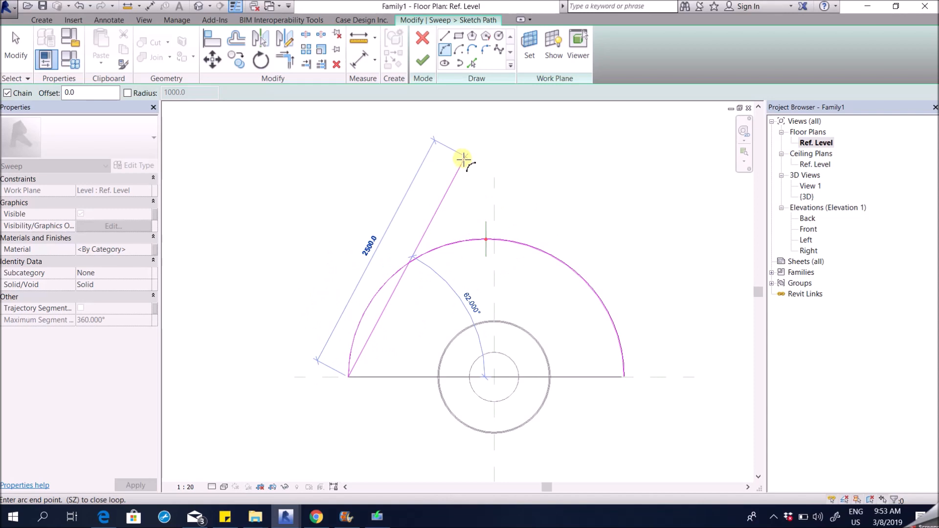
scroll(516, 272, up, 1)
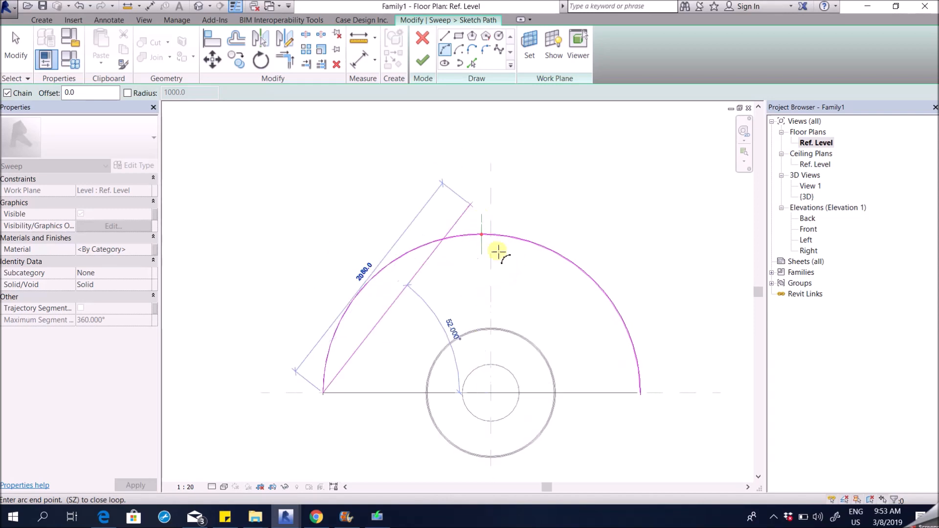
click(423, 59)
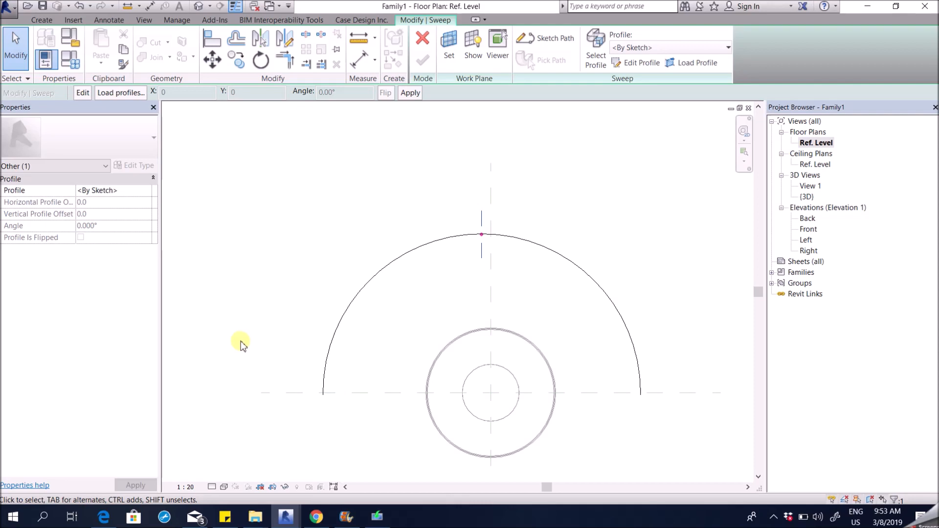
Open the sweep profile for editing in the Elevation: Left view
scroll(394, 254, up, 1)
scroll(506, 252, up, 4)
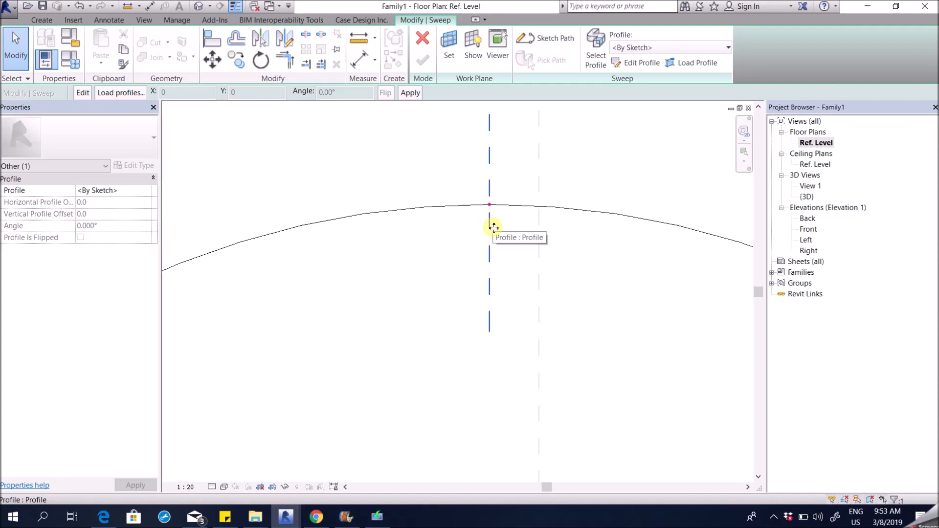
click(646, 63)
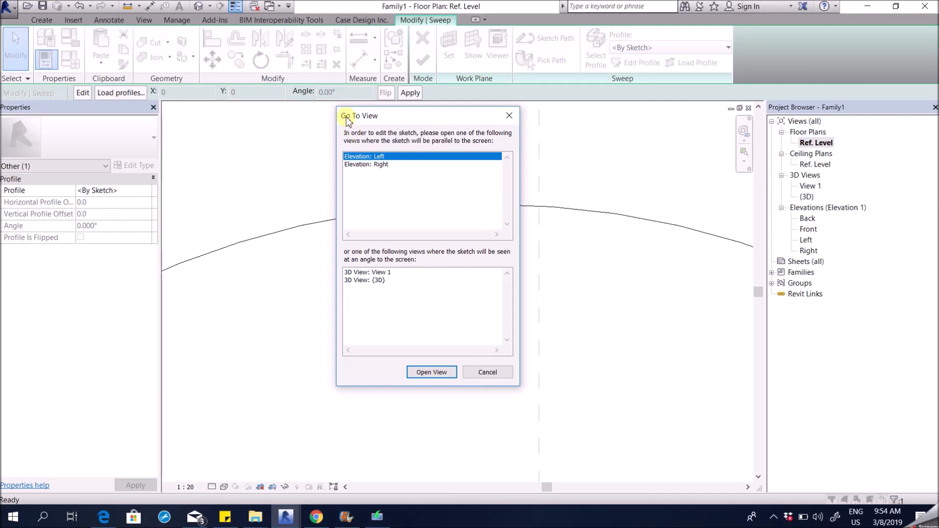
click(437, 375)
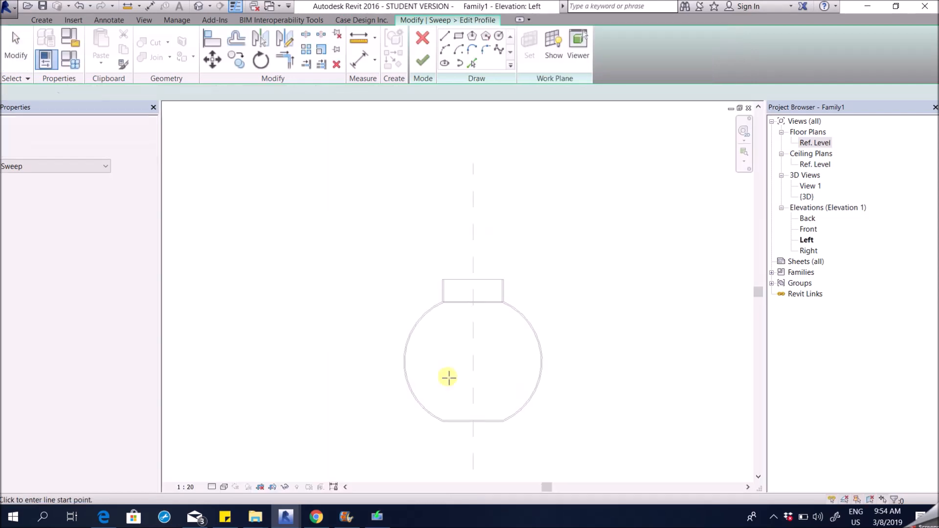
From the profile plane's origin, draw a 175 mm vertical line upward and a 250 mm horizontal line toward the jar's side
scroll(474, 237, down, 4)
scroll(443, 263, up, 8)
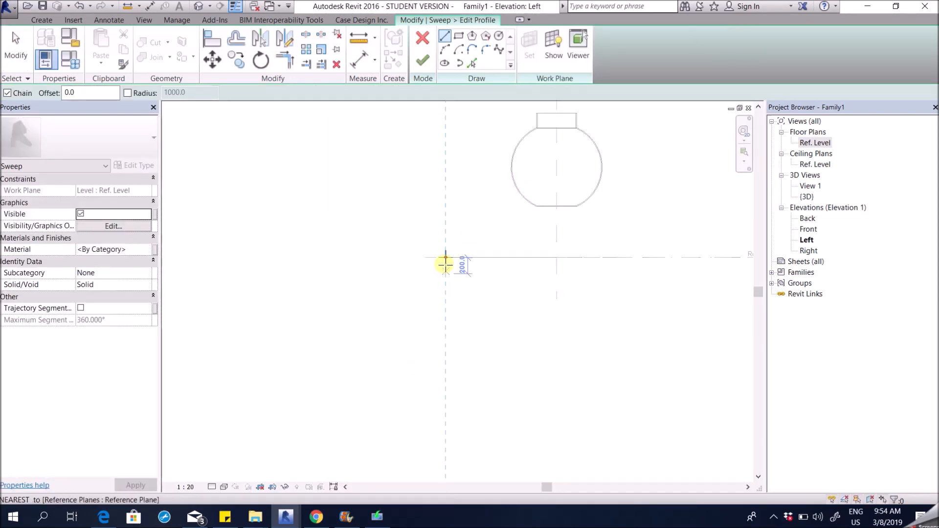
scroll(423, 173, up, 3)
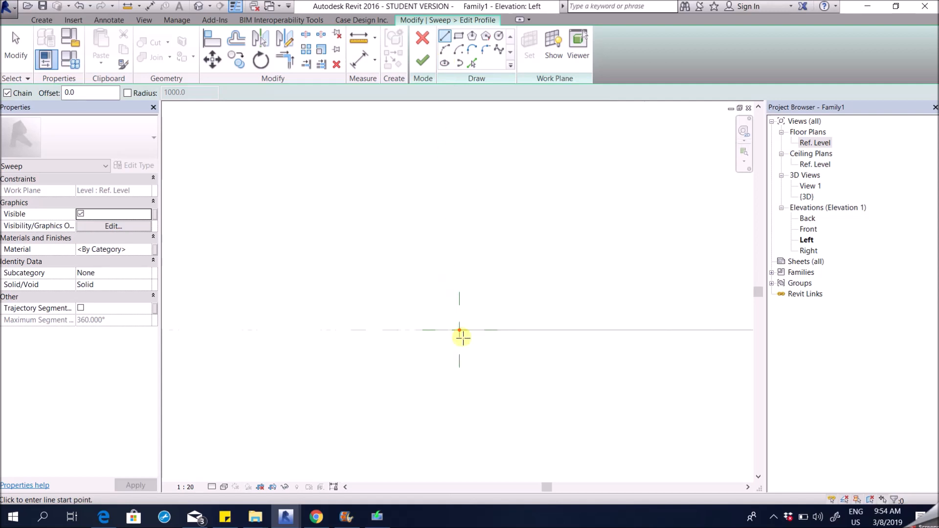
click(456, 323)
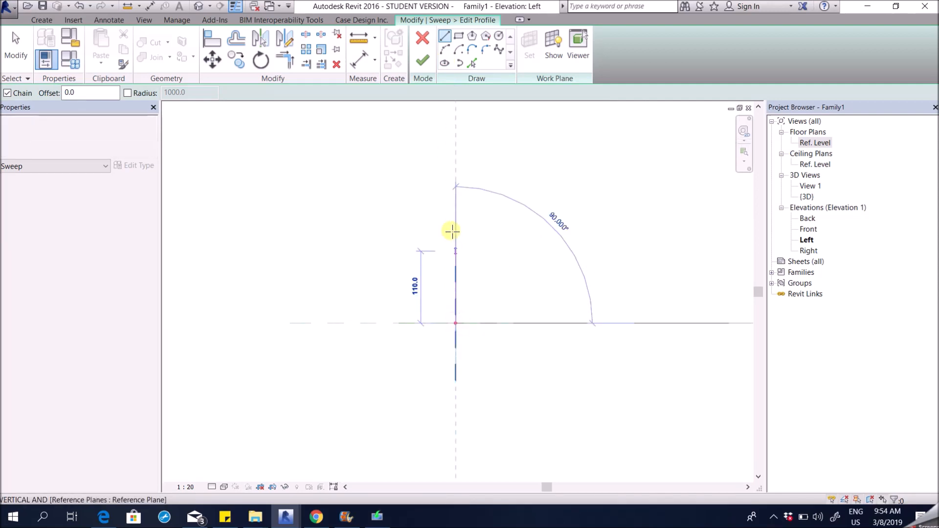
text(175)
key(Return)
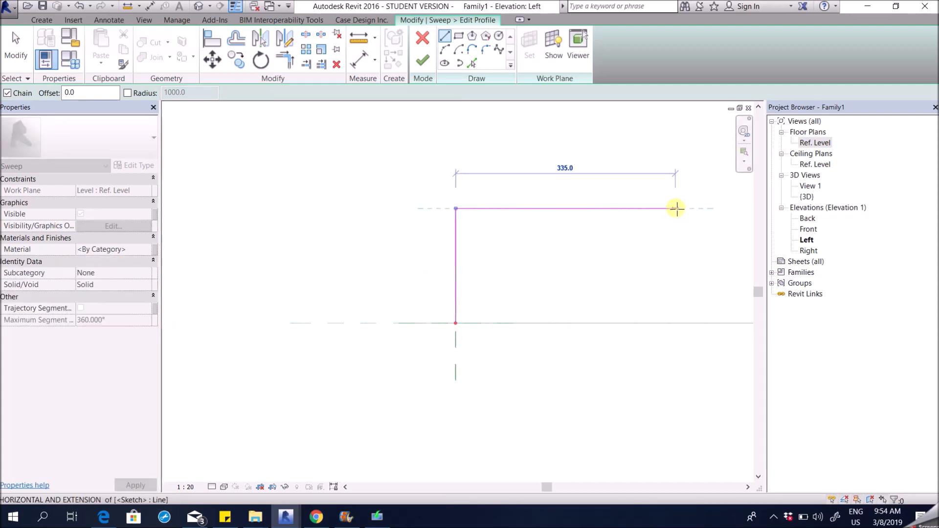
text(250)
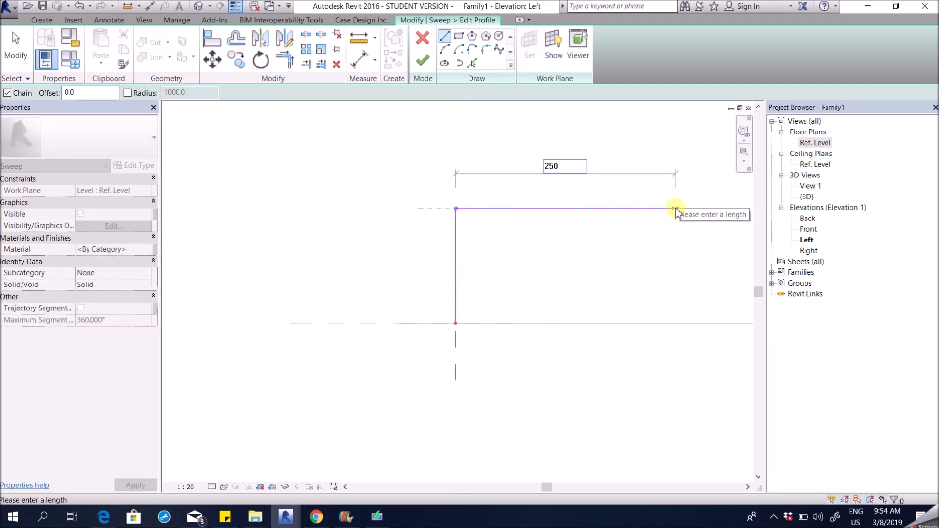
key(Return)
key(Escape)
key(Escape)
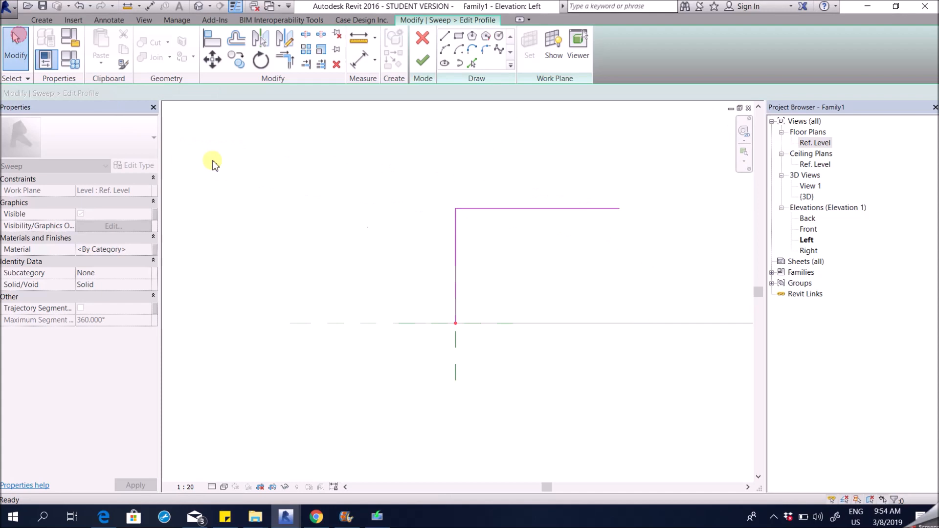
Copy the connected riser and tread lines as a chain from the profile origin to the tread's free end
key(Tab)
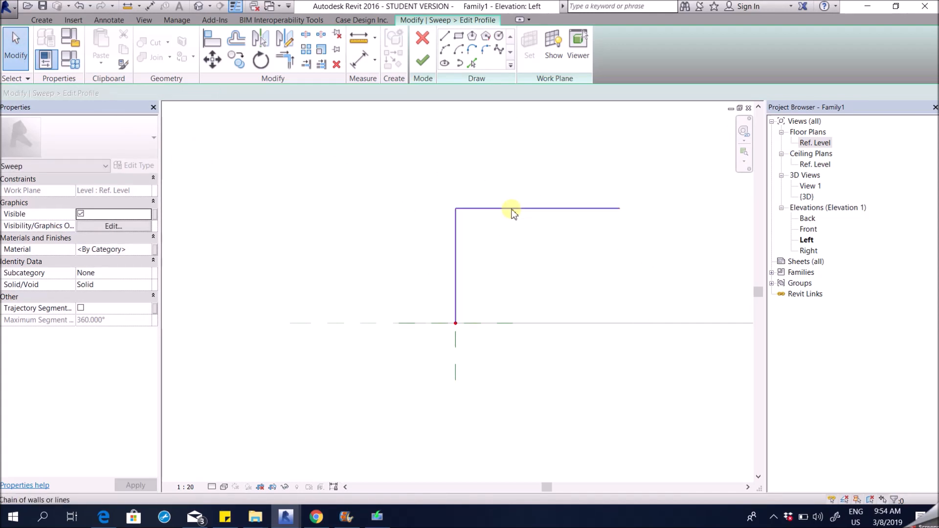
click(512, 211)
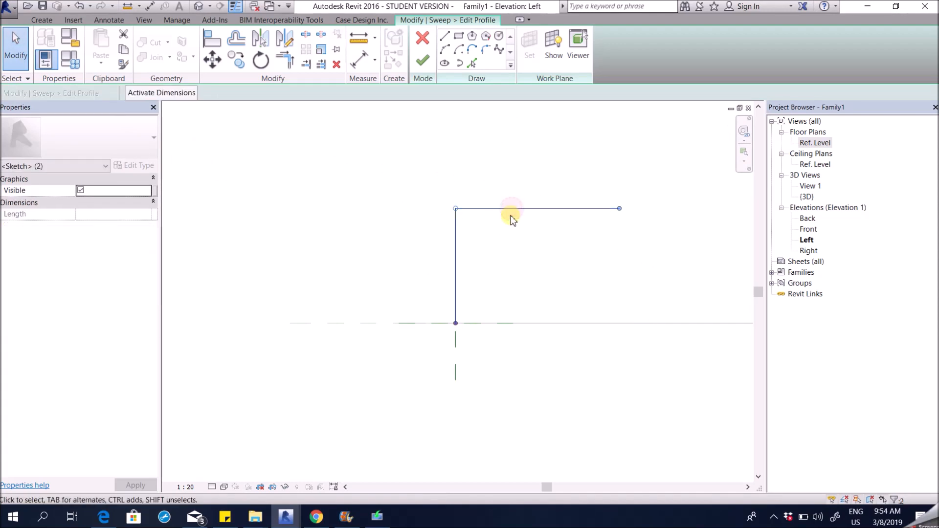
click(237, 58)
click(456, 323)
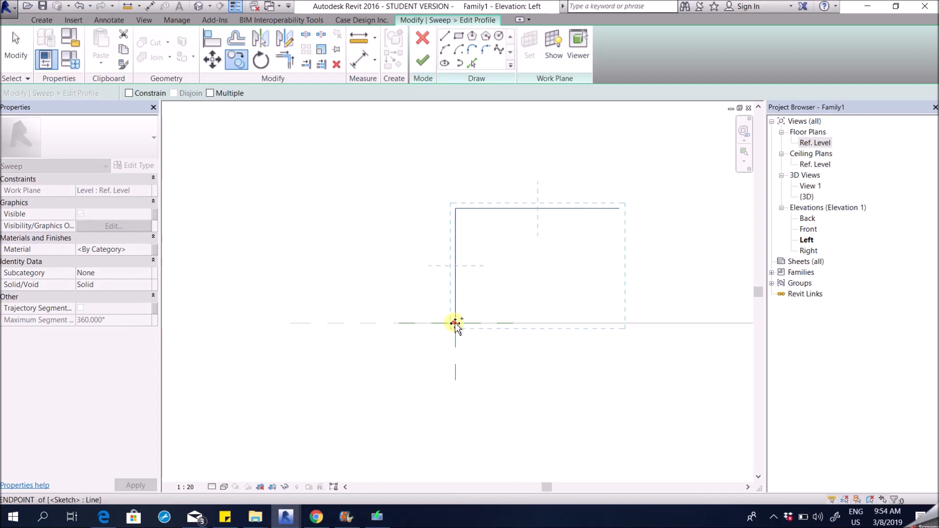
click(621, 208)
Make three more copies of the riser and tread end to end with the Multiple option, forming a five-step stair profile
scroll(322, 361, down, 2)
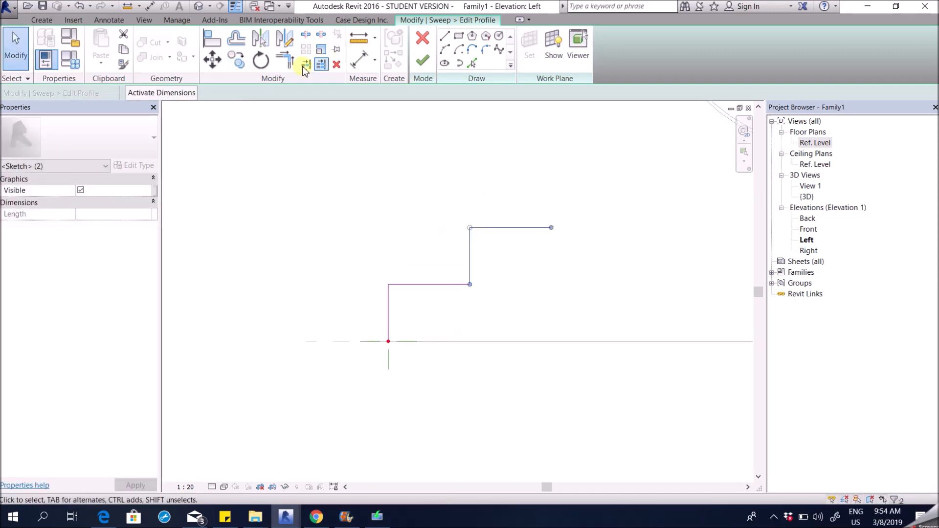
click(244, 64)
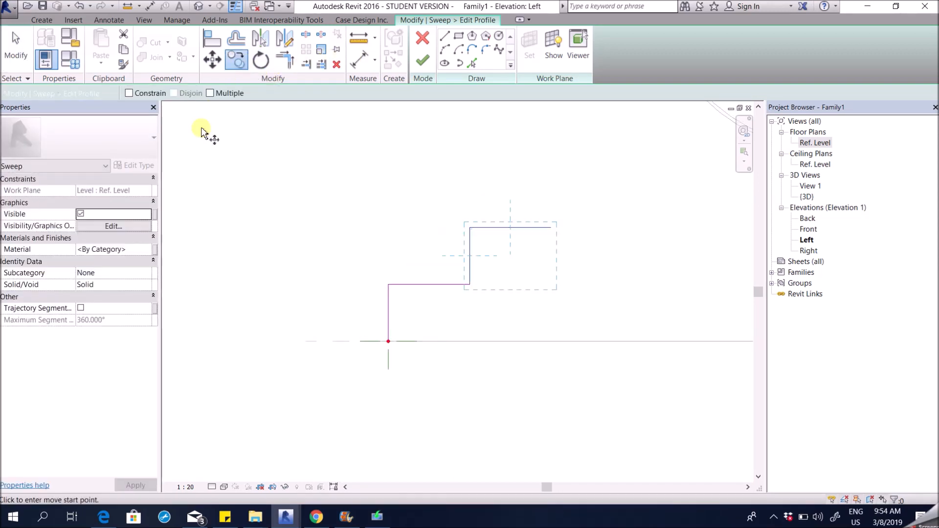
click(211, 93)
click(469, 284)
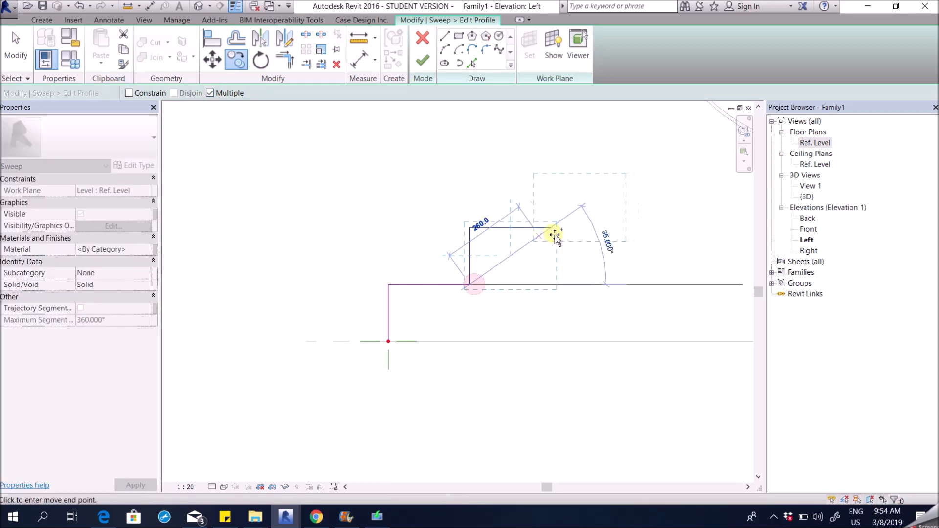
click(552, 227)
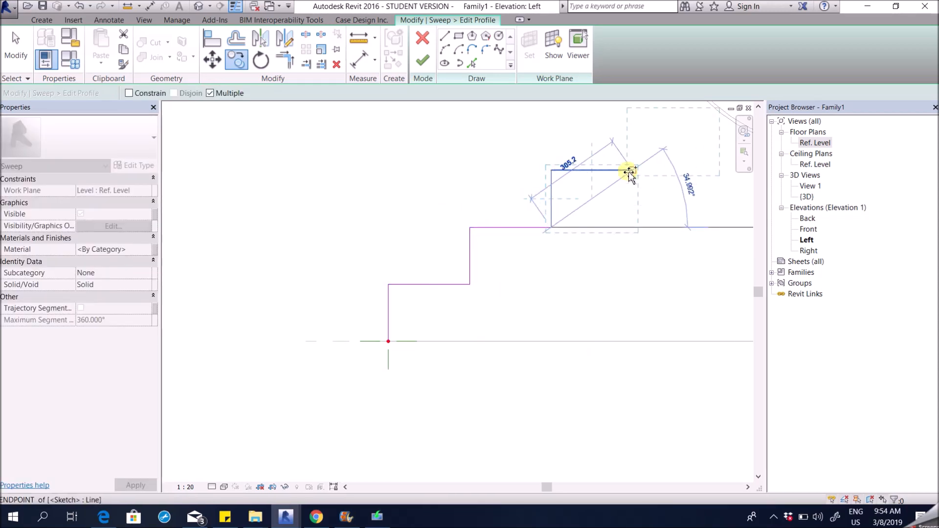
click(628, 171)
scroll(438, 327, down, 3)
click(573, 222)
Close the stair profile with a 1250 mm horizontal base line from the origin and an 875 mm vertical line up to the top tread
click(445, 36)
click(413, 334)
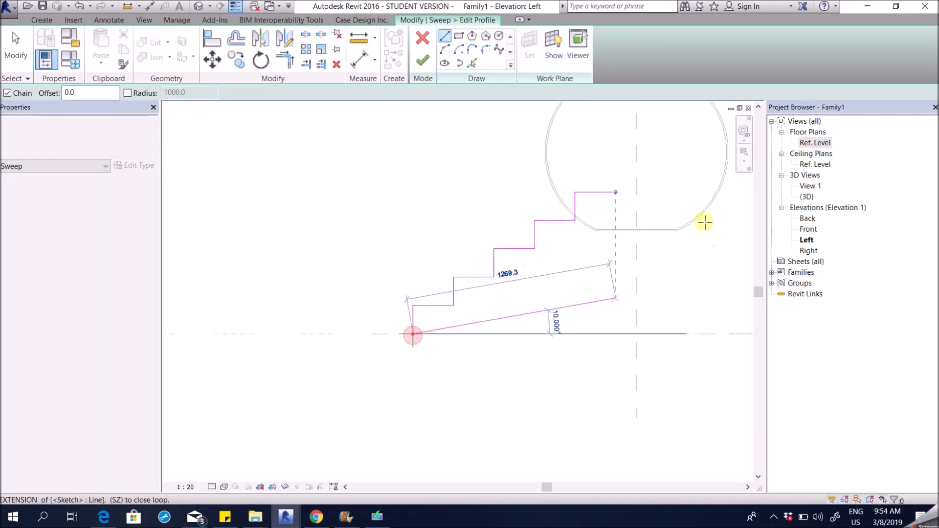
click(616, 334)
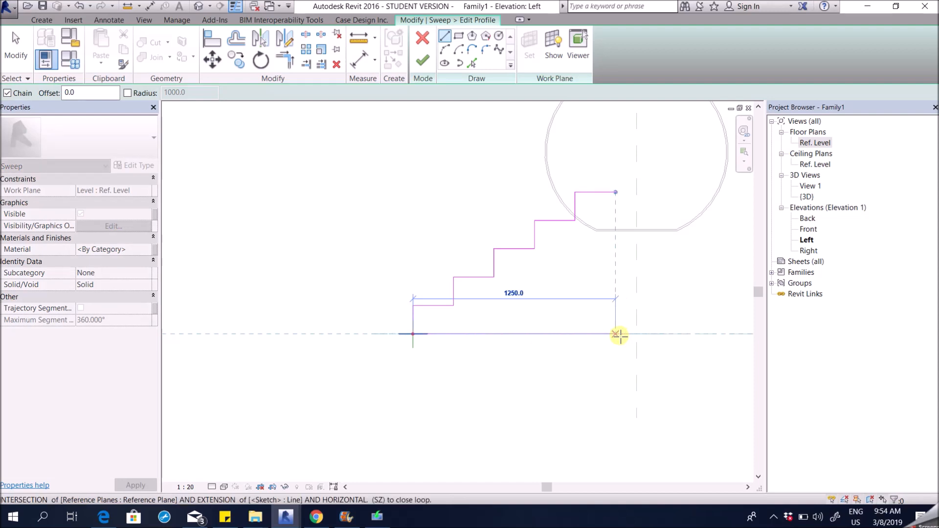
click(615, 192)
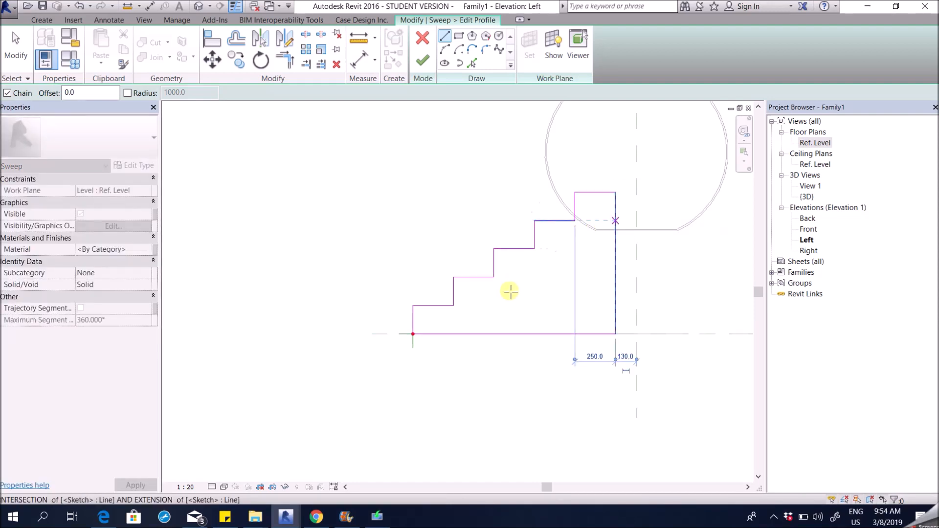
scroll(510, 289, down, 1)
key(Escape)
key(Escape)
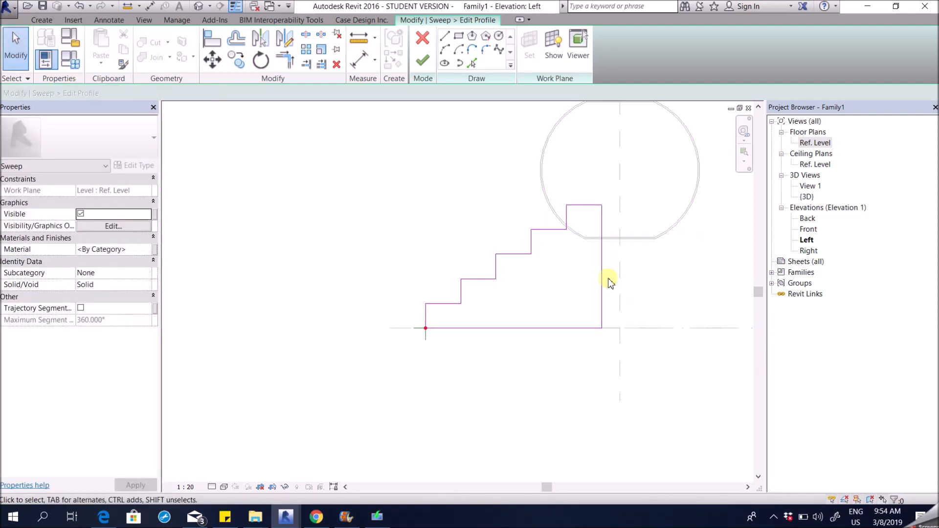
Delete the vertical closing line and try to finish the open profile
scroll(606, 279, up, 2)
scroll(591, 278, up, 1)
click(599, 286)
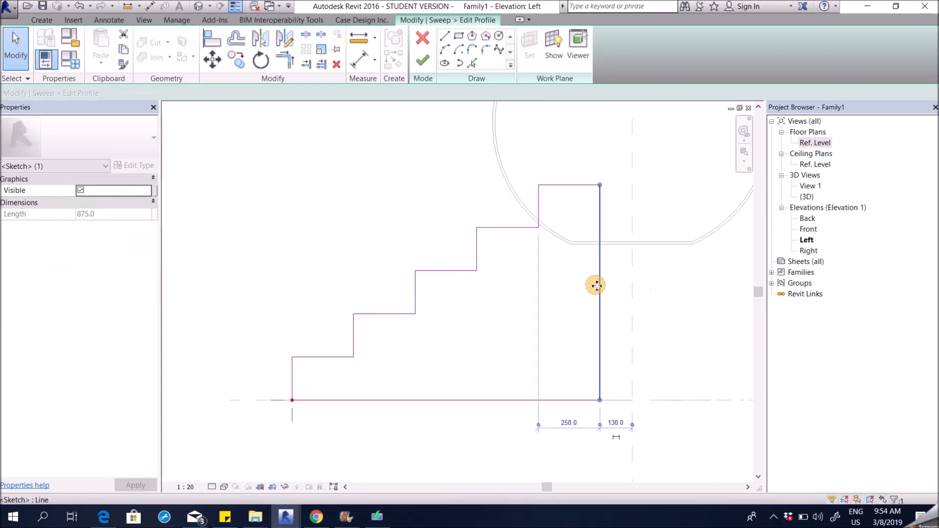
key(Delete)
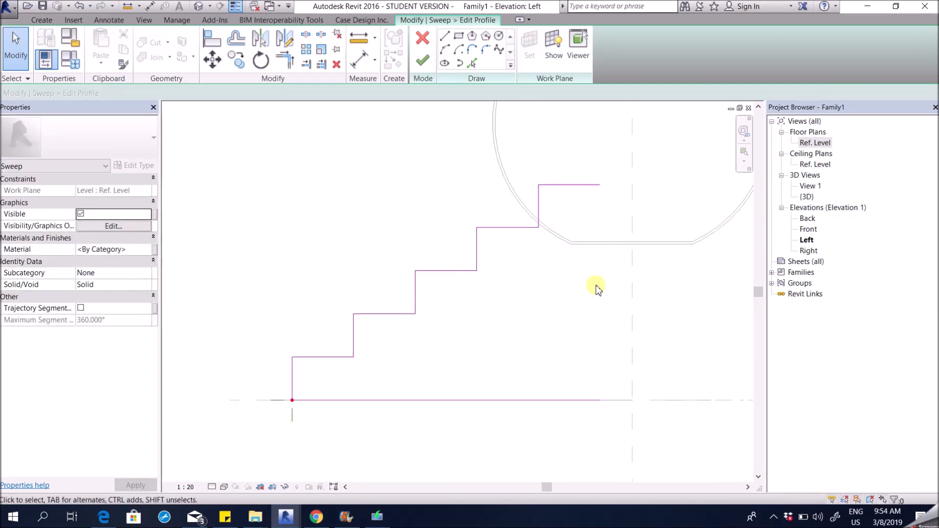
click(420, 59)
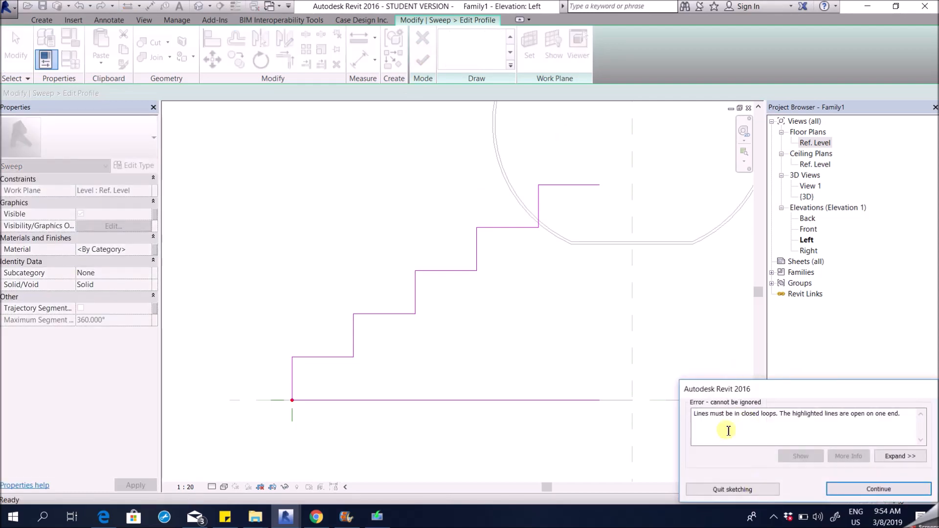
click(879, 489)
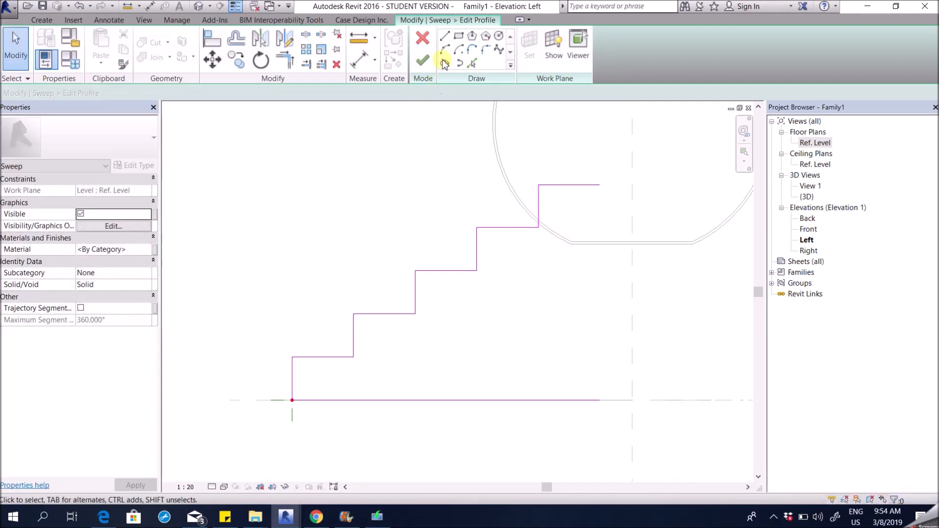
Draw a vertical line from the top tread's end down to the base line's end and finish the profile
click(445, 37)
click(600, 185)
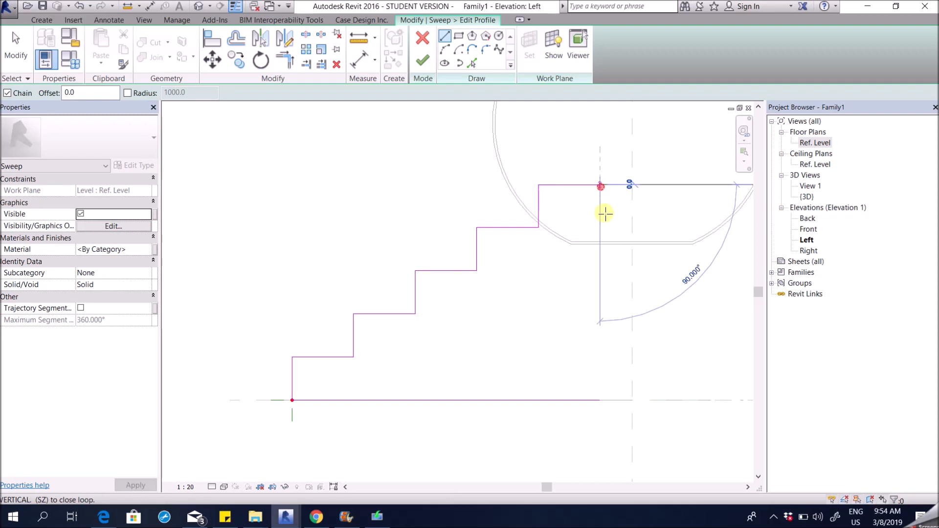
click(599, 400)
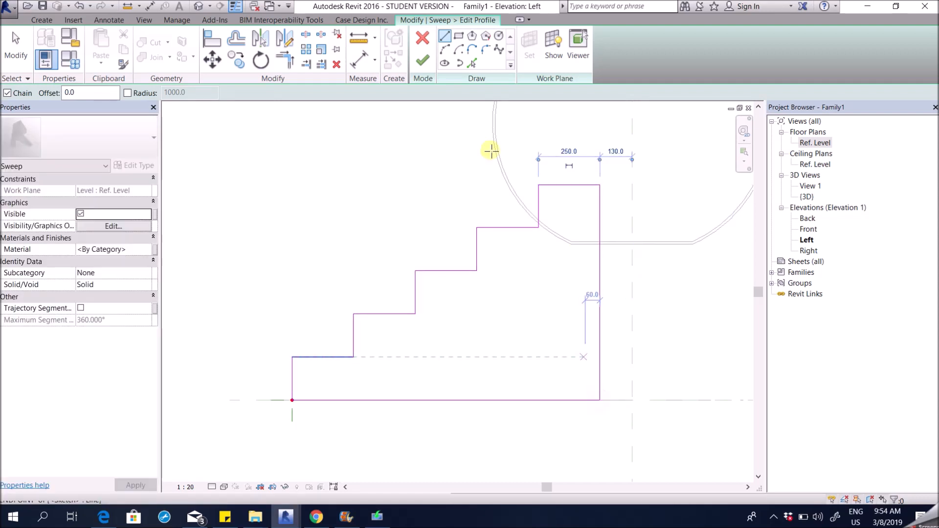
click(424, 60)
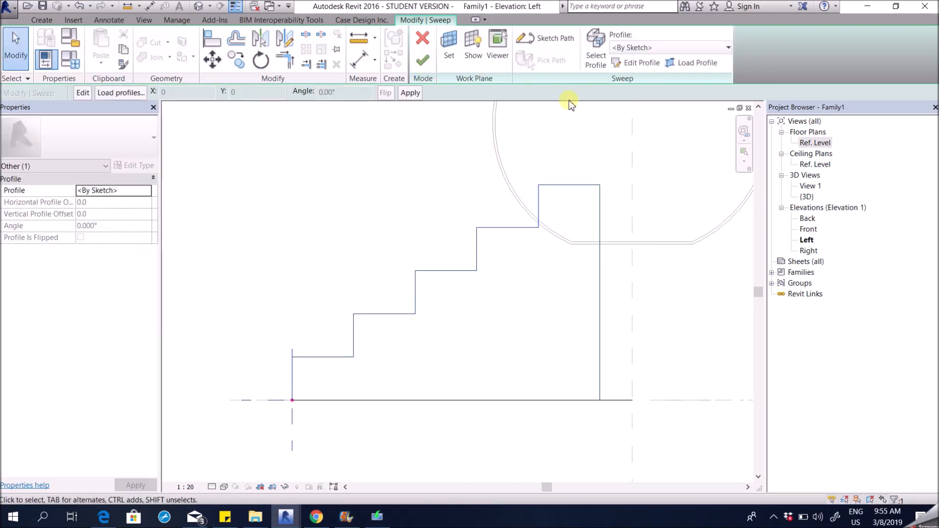
scroll(517, 301, down, 1)
click(512, 314)
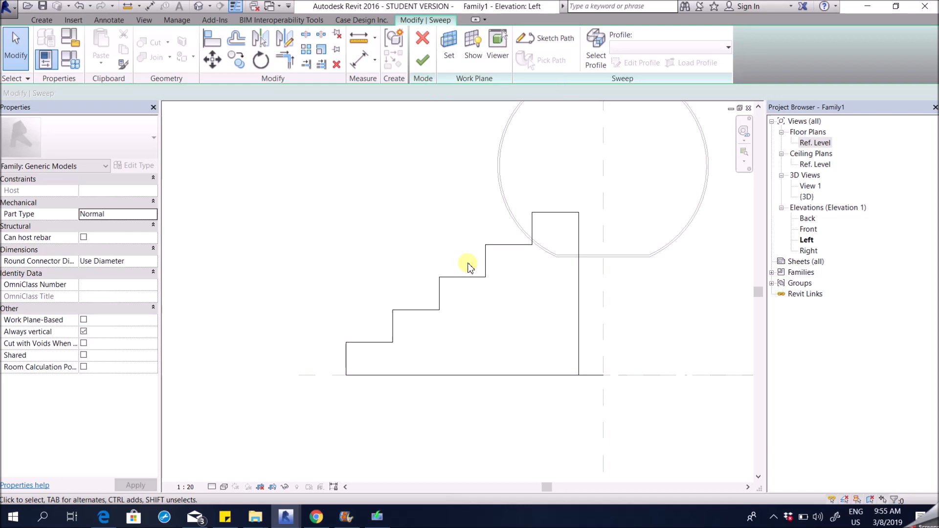
click(440, 224)
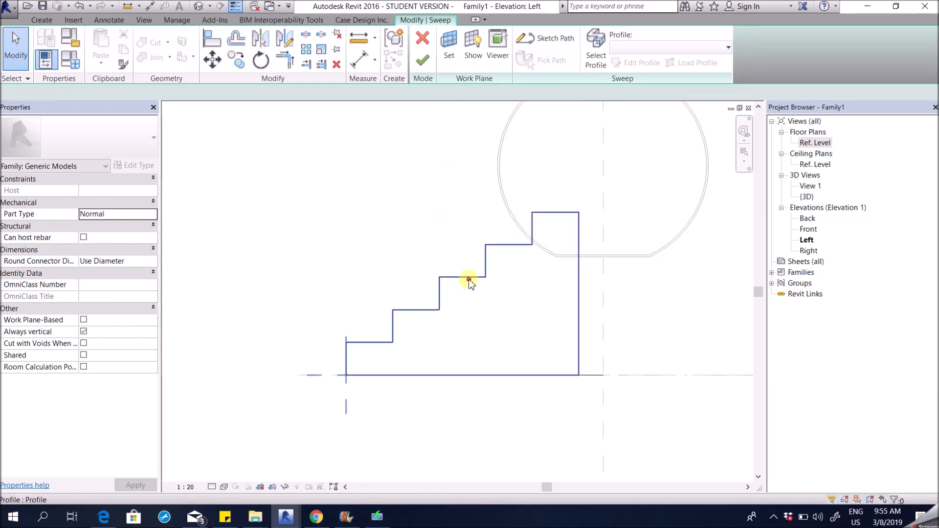
click(470, 279)
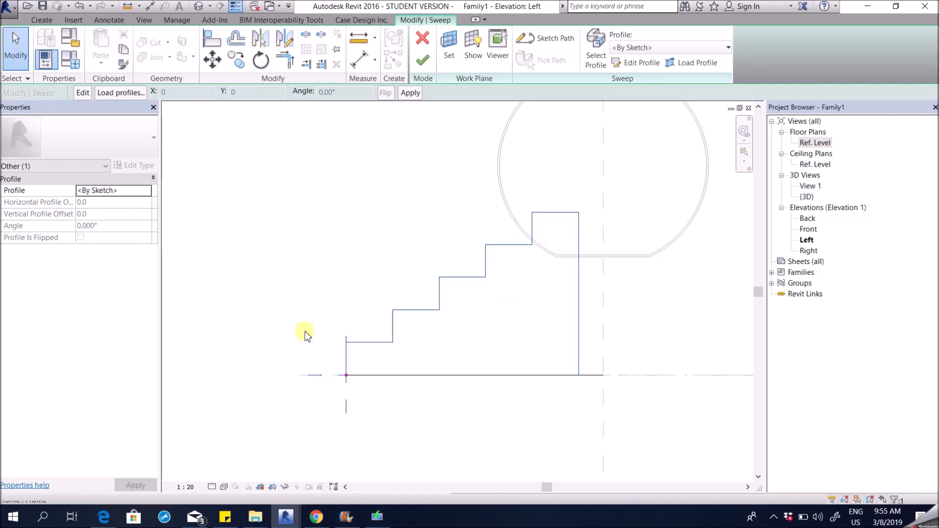
click(329, 233)
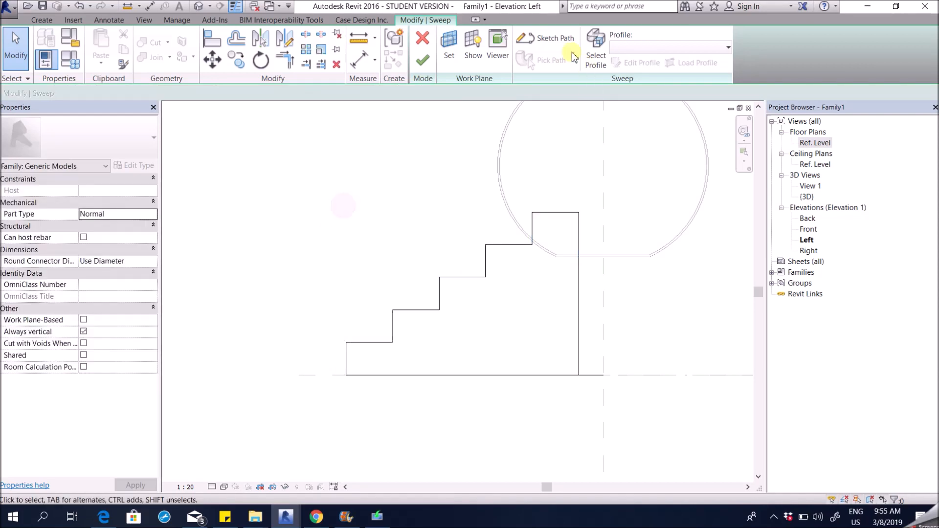
drag(325, 220, 389, 411)
scroll(419, 343, down, 3)
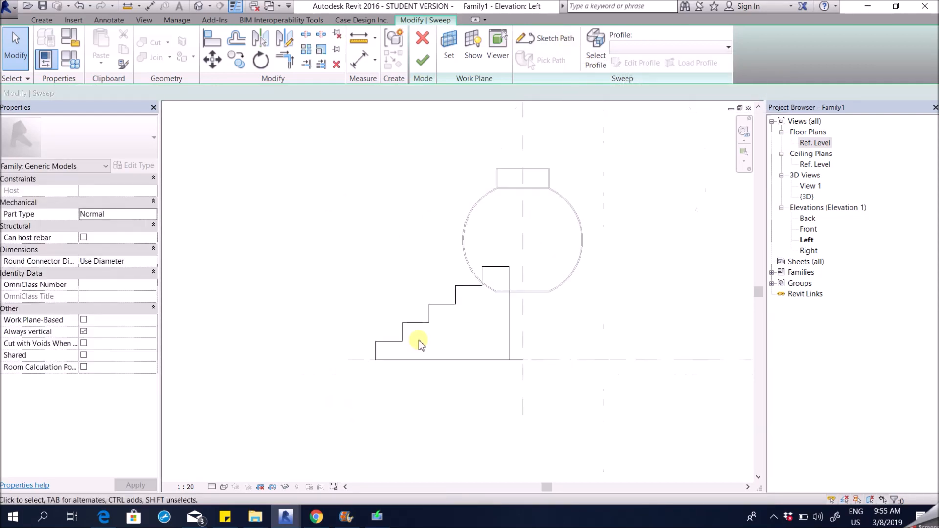
Reopen the sweep path sketch in Floor Plan: Ref. Level, check the semicircular arc around the jar, and close the path sketch
click(548, 39)
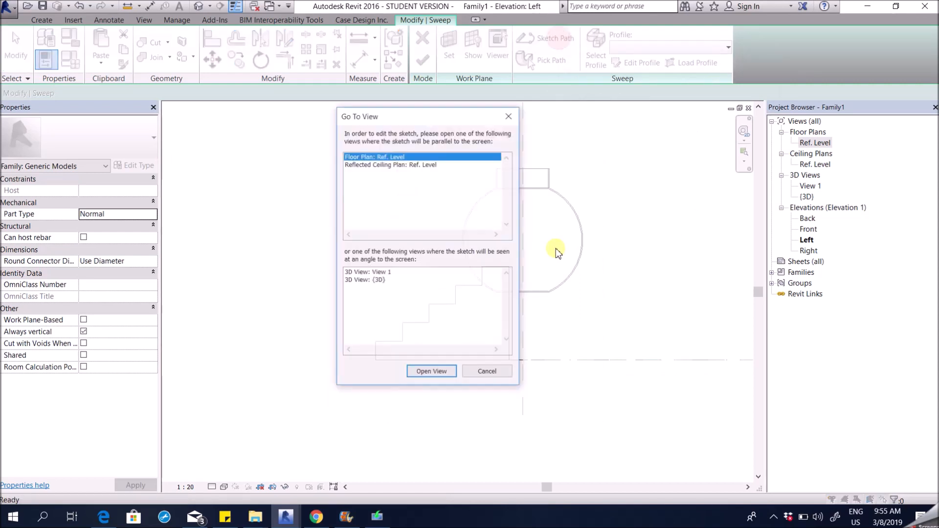
click(431, 372)
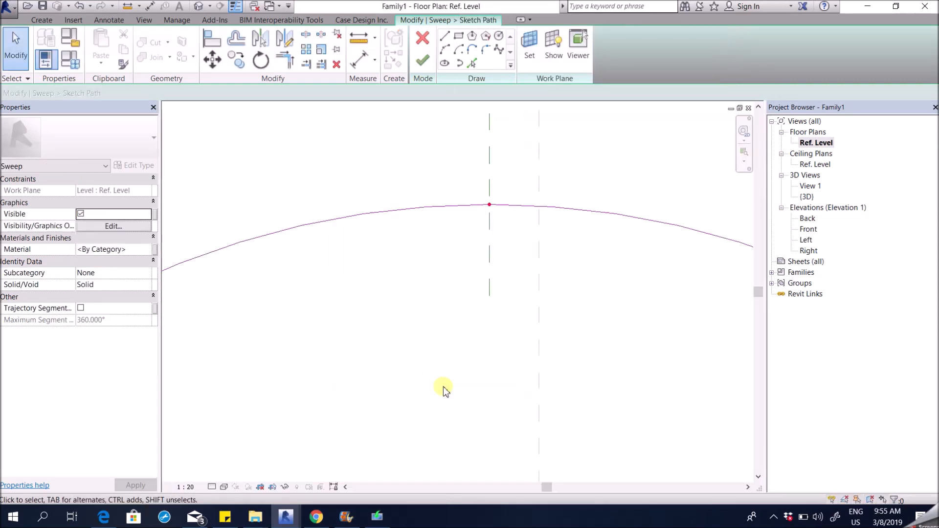
scroll(542, 181, down, 1)
click(588, 186)
scroll(469, 228, down, 1)
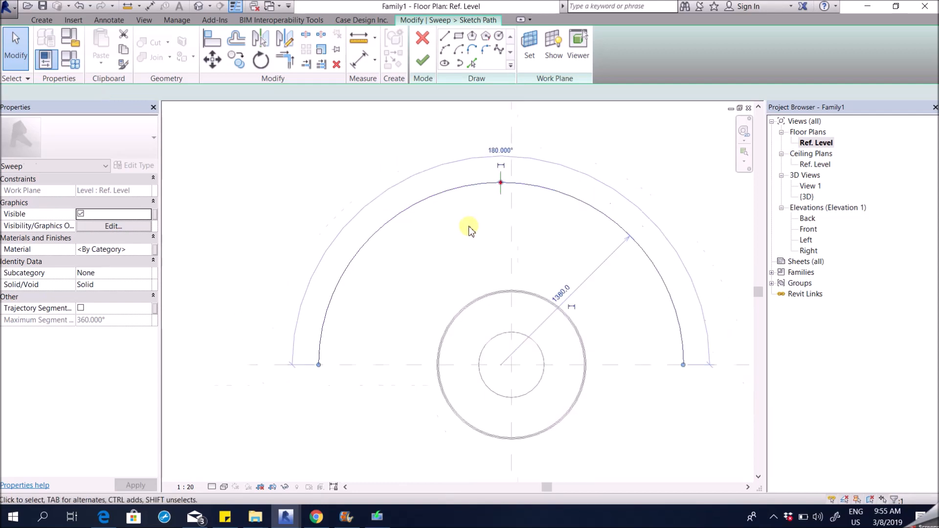
click(672, 140)
middle_drag(672, 140, 672, 153)
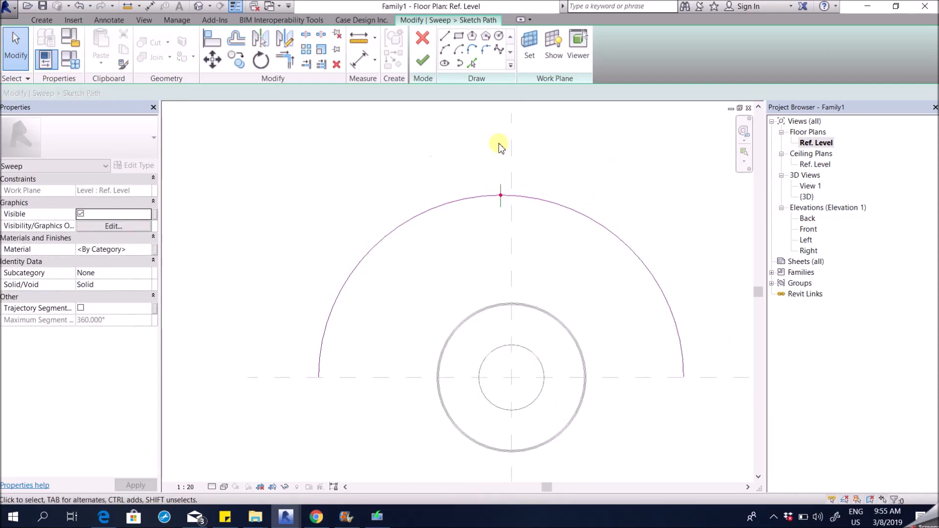
click(423, 61)
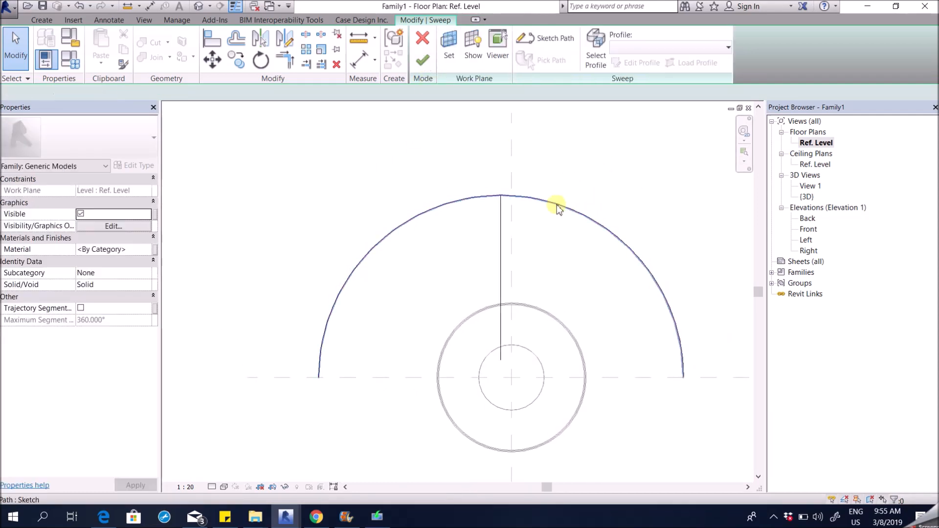
Finish the sweep of the stair profile along the semicircular path and open the default 3D view
click(424, 61)
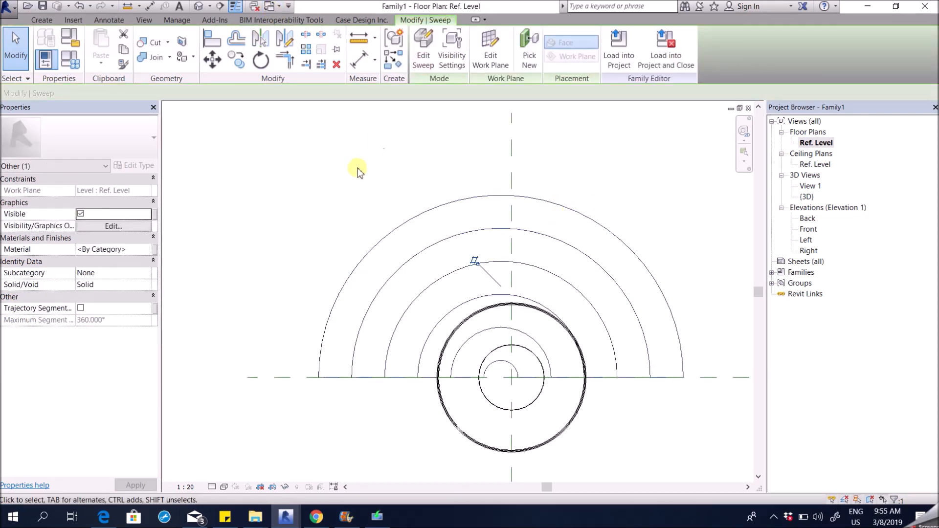
click(342, 205)
click(198, 6)
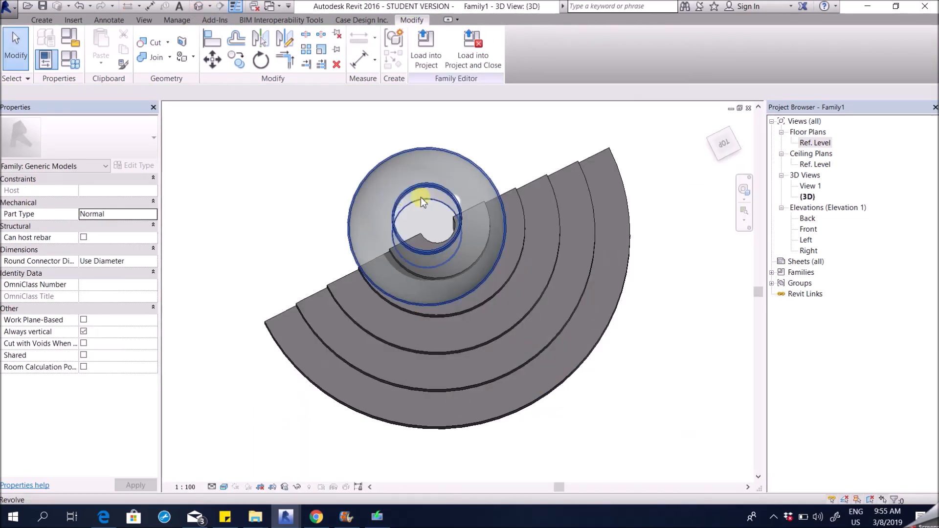
Move the revolved glass jar off the semicircular stair, clear of its straight side
scroll(421, 198, down, 2)
click(438, 173)
drag(430, 179, 389, 188)
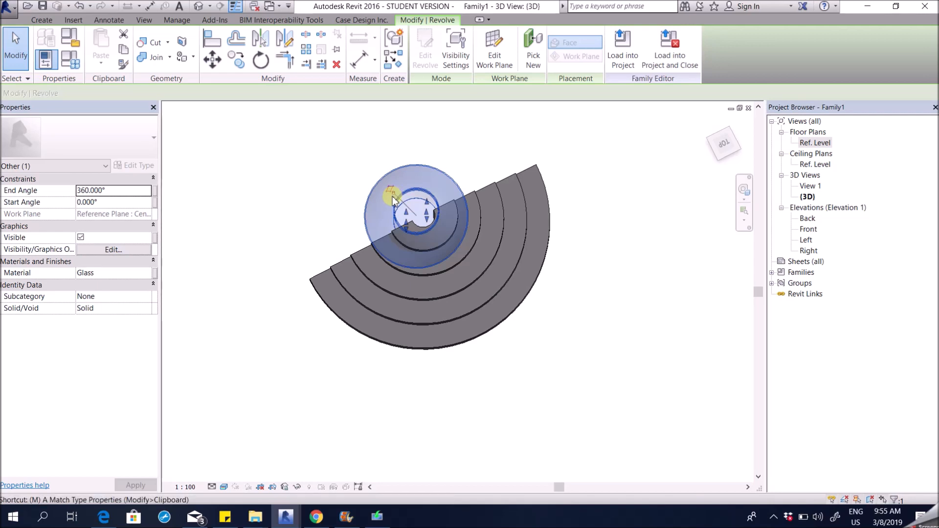
key(v)
click(408, 195)
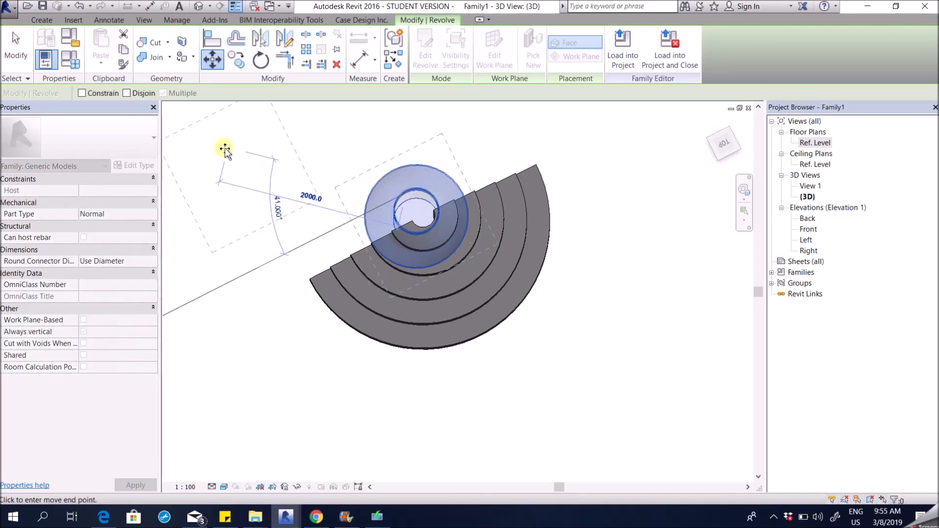
click(251, 130)
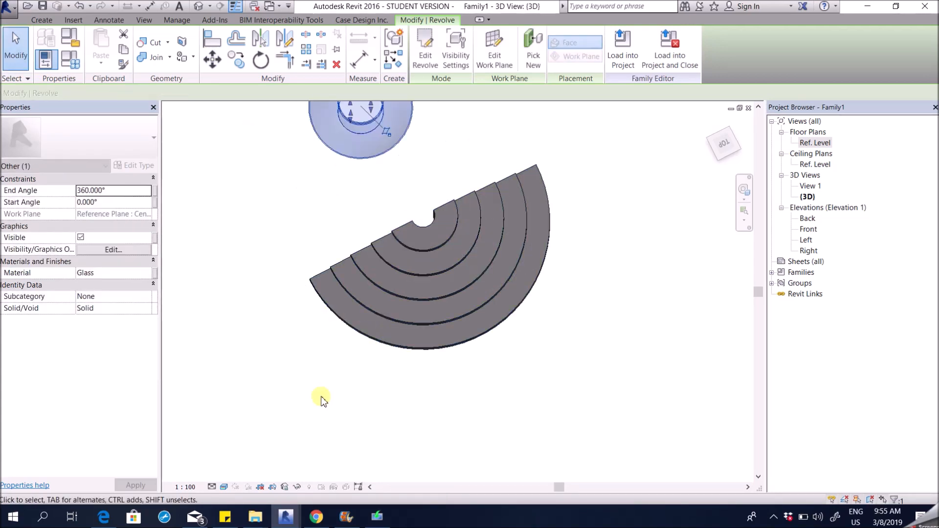
Select the semicircular stair sweep and orbit to examine it and the jar from a low angle
click(377, 371)
click(435, 303)
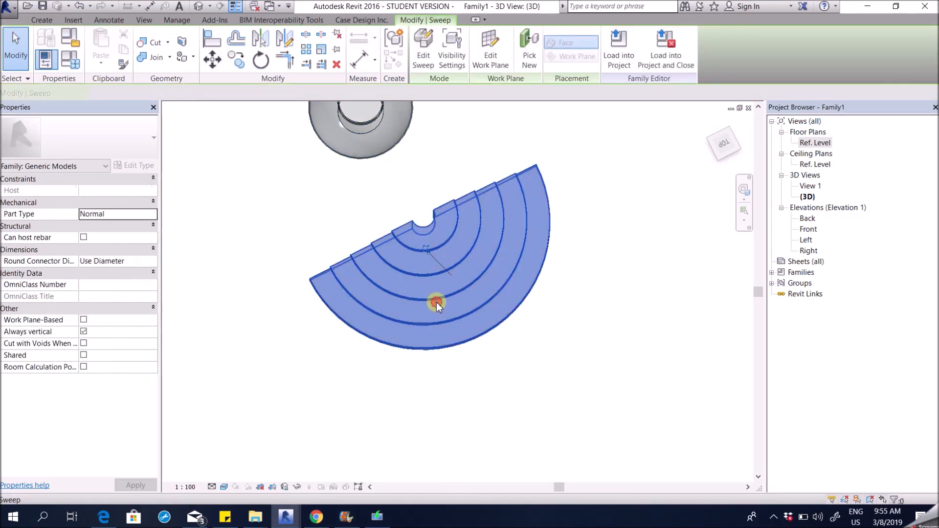
shift+middle_drag(495, 387, 428, 193)
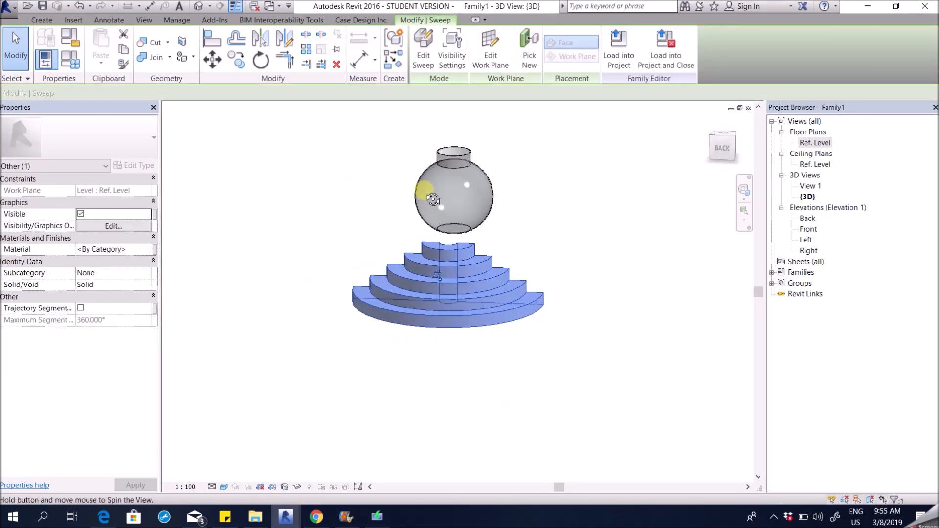
Reopen the semicircular stair sweep for editing from Floor Plan: Ref. Level and open its profile sketch in Elevation: Left
shift+middle_drag(595, 348, 429, 385)
double_click(815, 142)
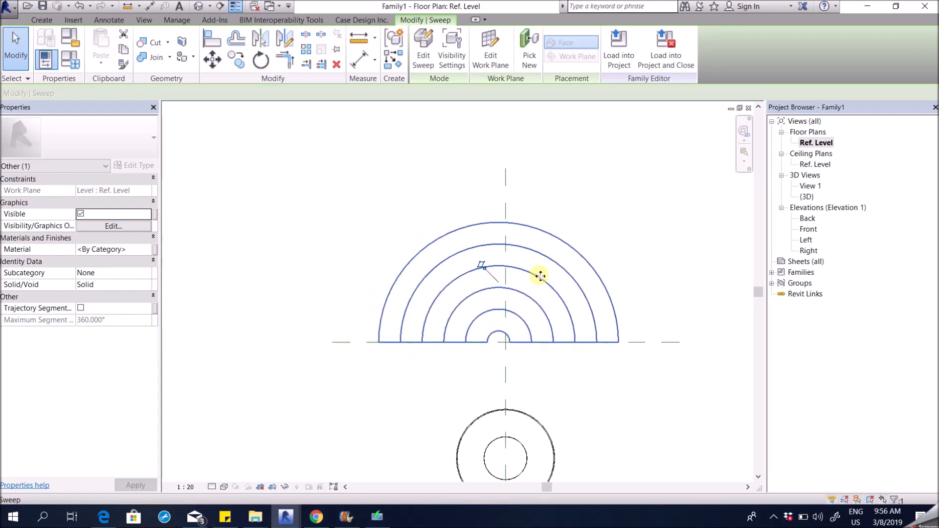
click(424, 49)
scroll(605, 294, up, 2)
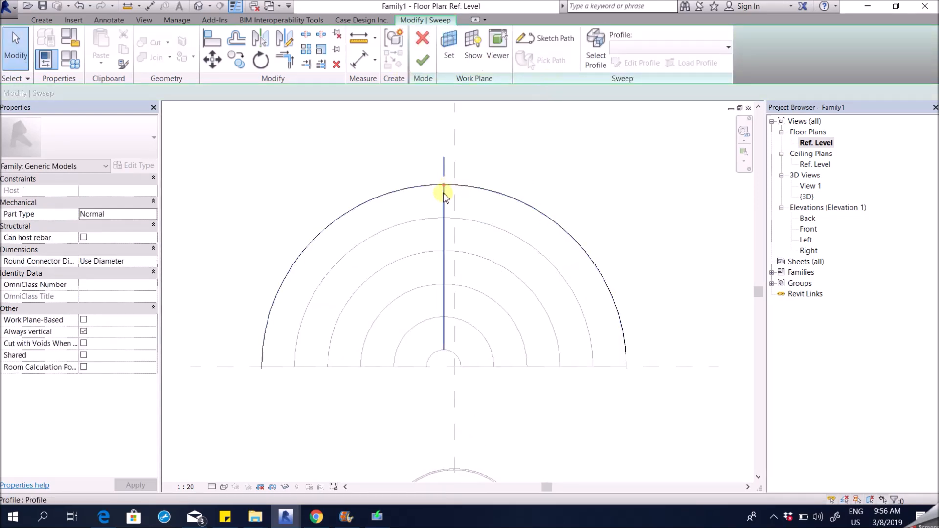
drag(425, 139, 480, 340)
click(444, 202)
click(645, 65)
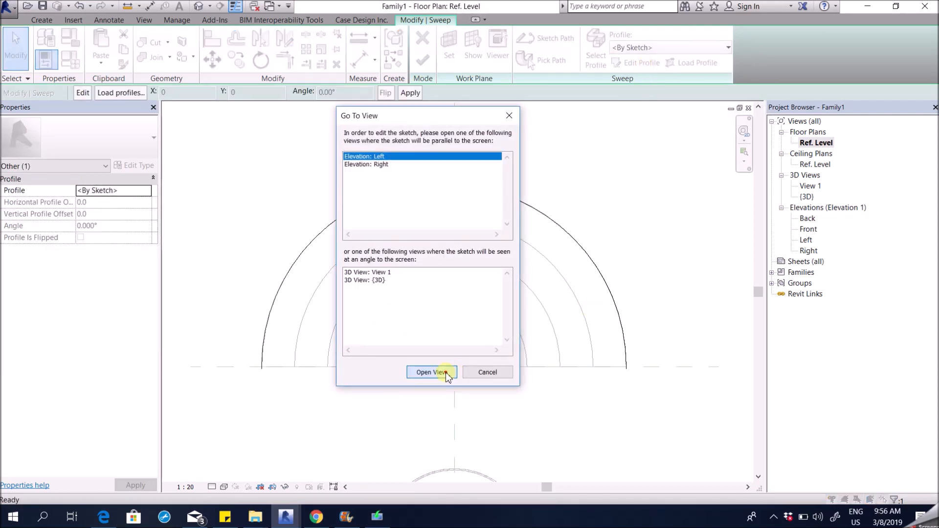
click(446, 374)
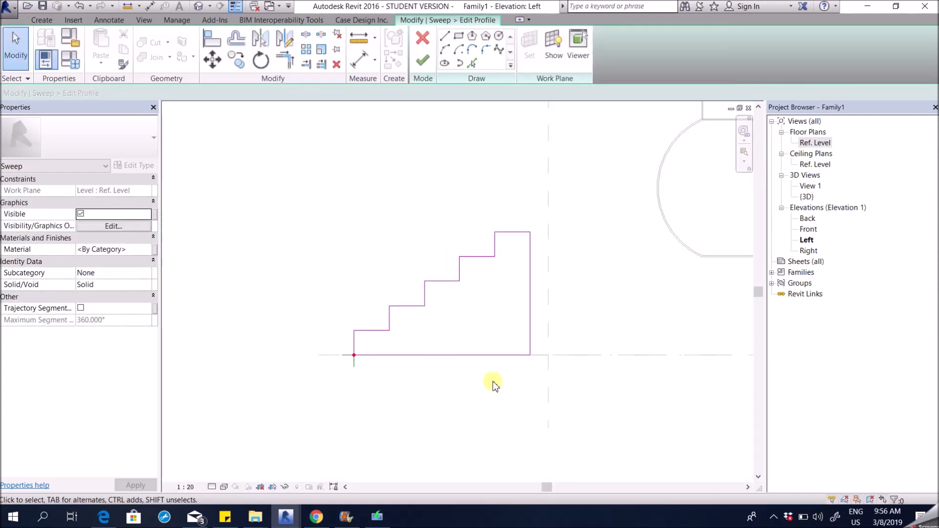
Mirror the whole stair profile chain, without keeping a copy, about a drawn vertical axis through the profile's path point
mouse_move(312, 198)
mouse_down()
mouse_move(567, 374)
mouse_move(563, 381)
mouse_up()
scroll(367, 393, up, 1)
click(465, 396)
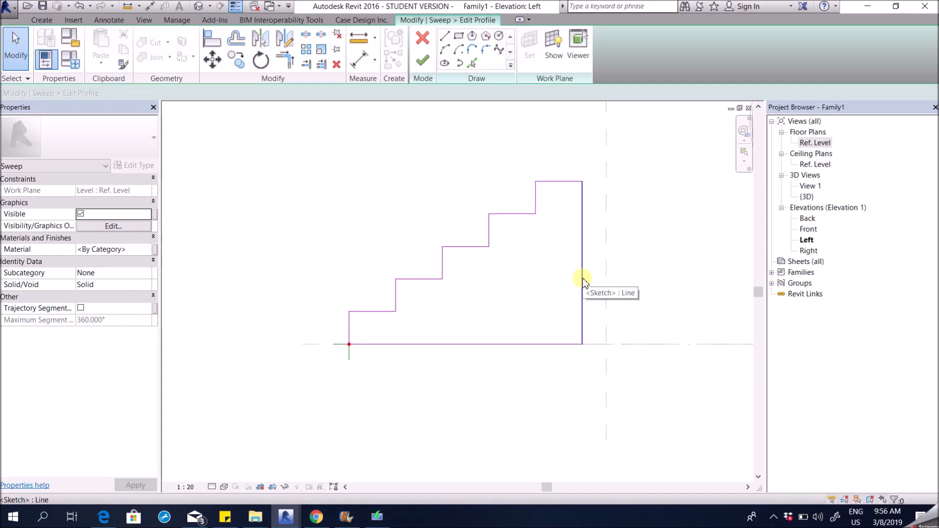
key(Tab)
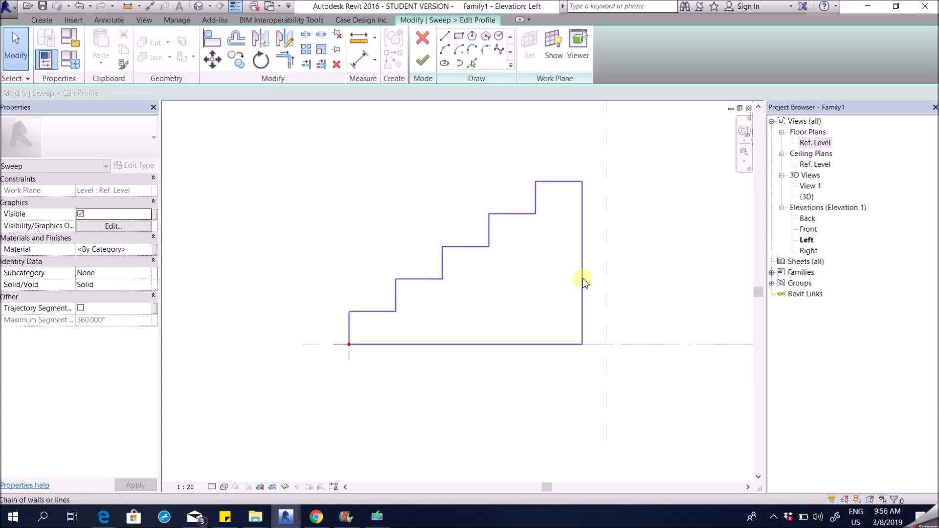
click(582, 279)
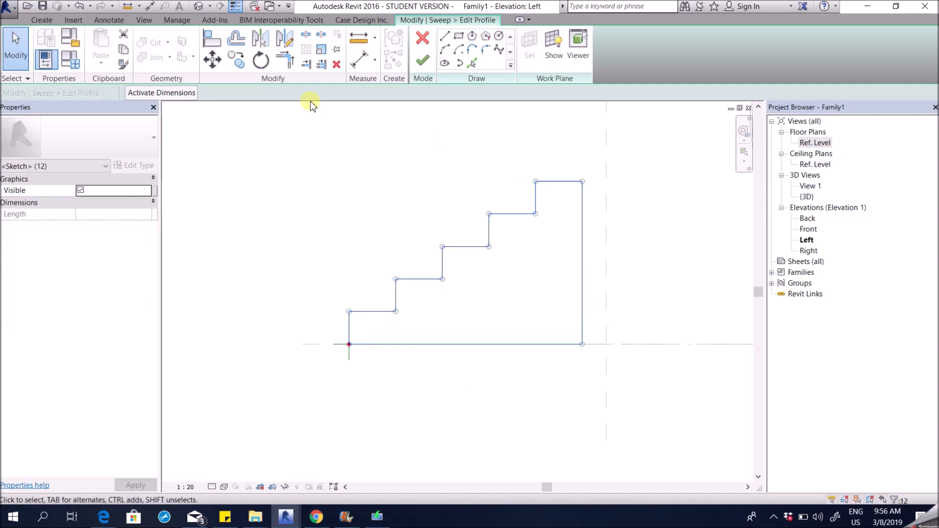
click(286, 45)
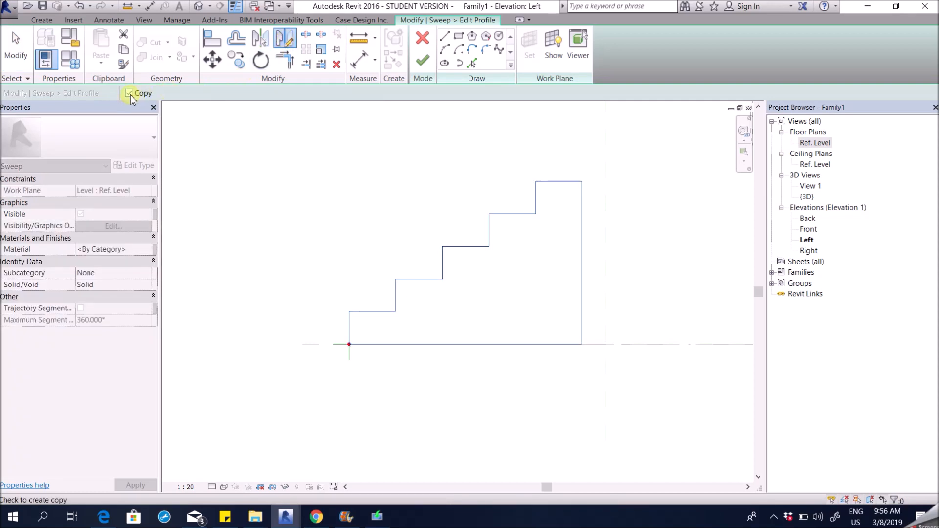
scroll(348, 397, up, 3)
click(352, 343)
click(352, 231)
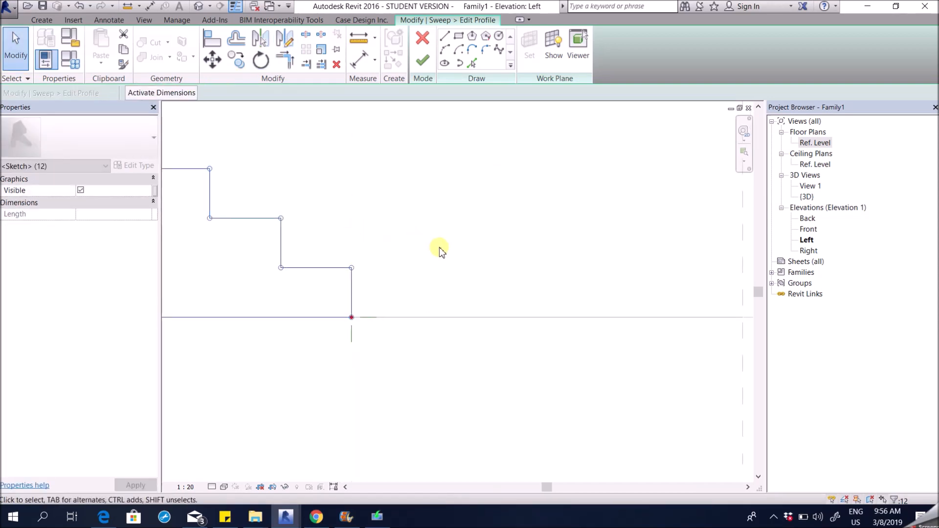
scroll(440, 250, down, 3)
click(304, 342)
middle_drag(447, 231, 471, 258)
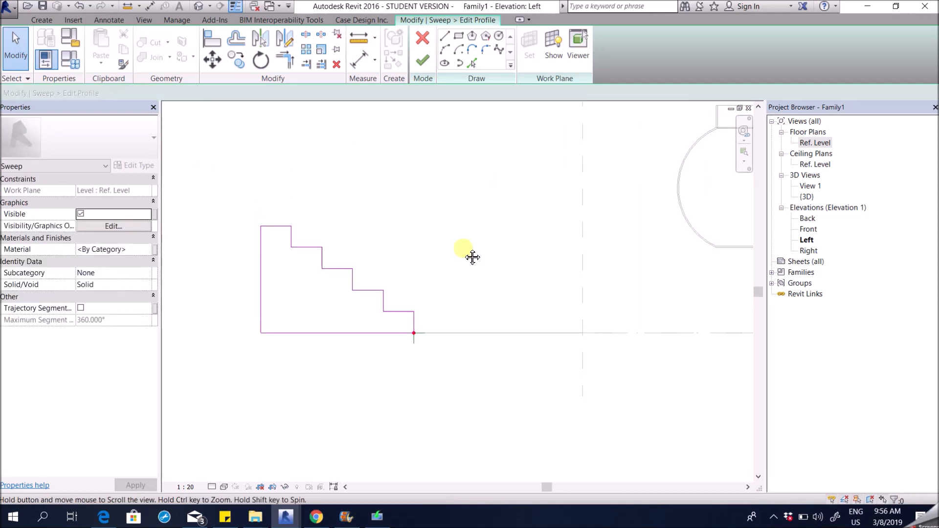
Finish the mirrored profile and the sweep, and open the default 3D view
click(423, 59)
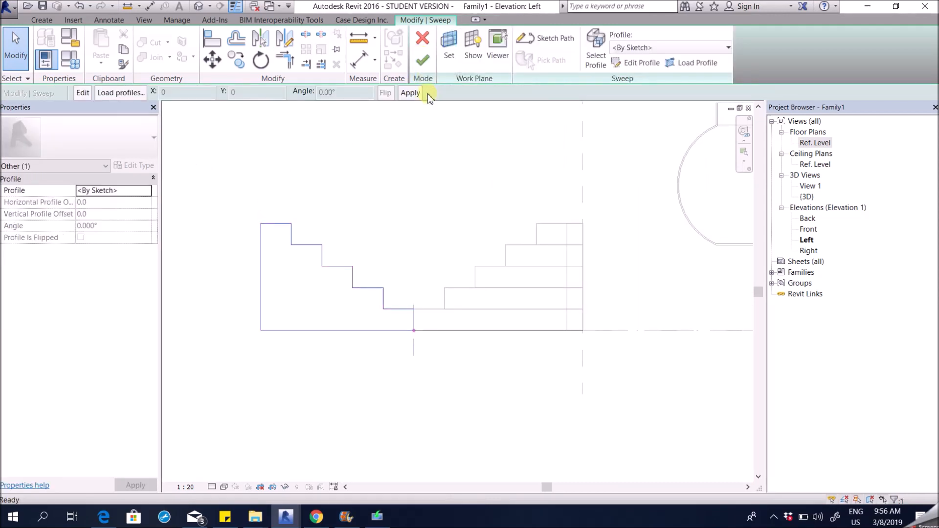
click(423, 59)
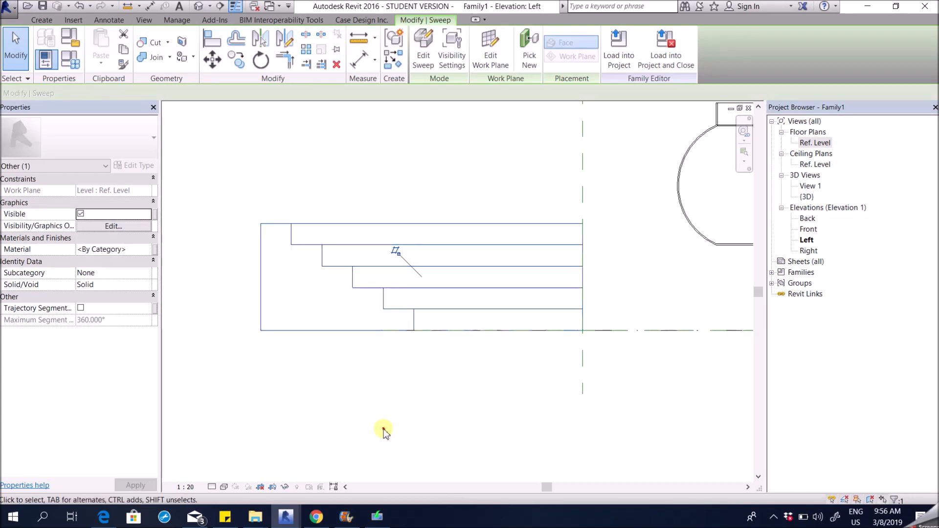
click(384, 431)
click(198, 6)
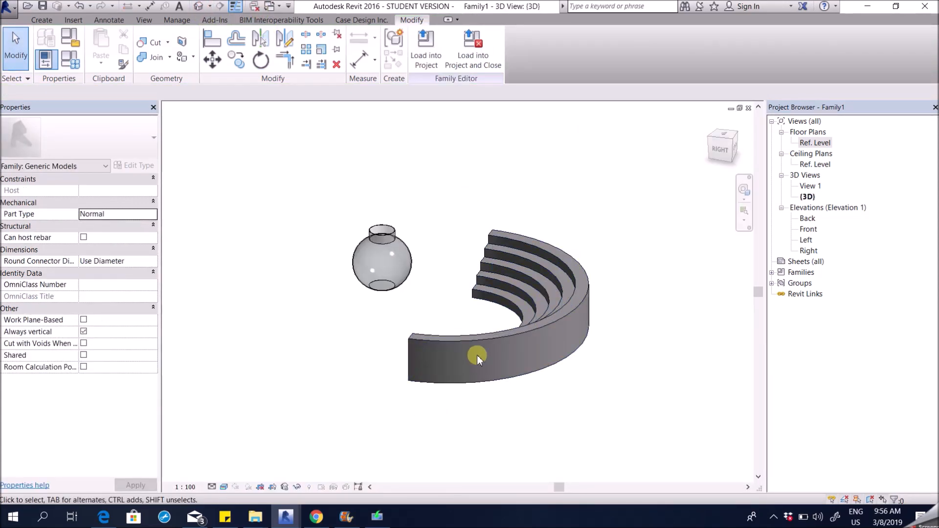
Orbit around the semicircular stair and the jar to examine the reversed steps from the front, the side and above
shift+middle_drag(318, 399, 545, 419)
click(601, 302)
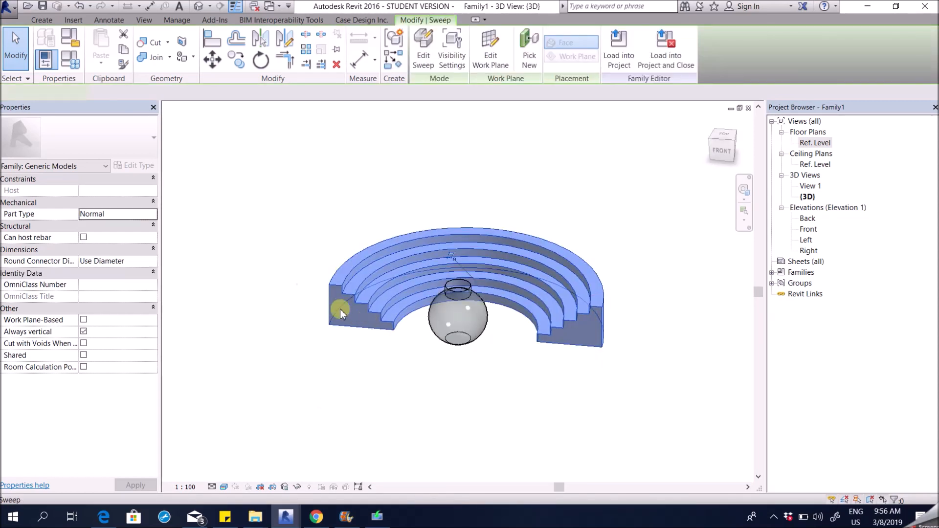
click(606, 212)
middle_drag(637, 276, 618, 312)
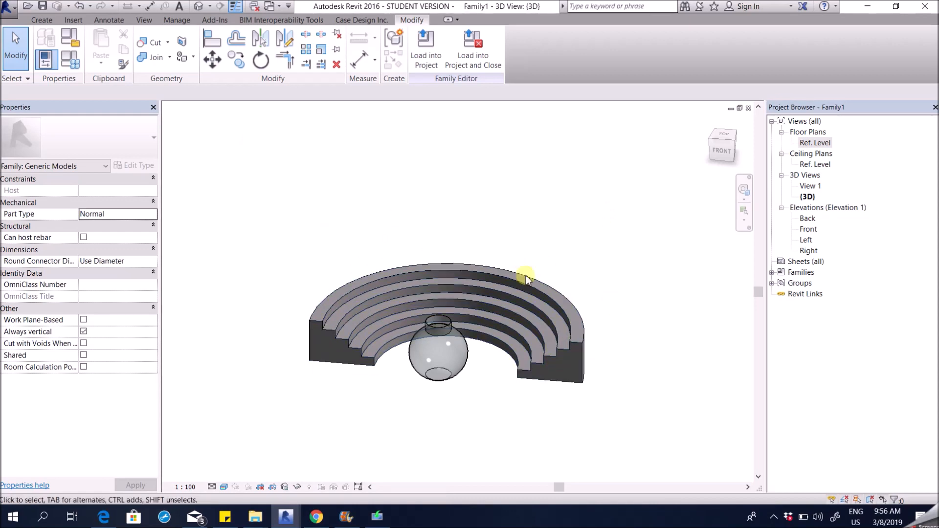
mouse_move(592, 410)
shift+middle_down()
mouse_move(564, 419)
mouse_move(607, 266)
mouse_move(606, 199)
mouse_move(514, 394)
shift+middle_up()
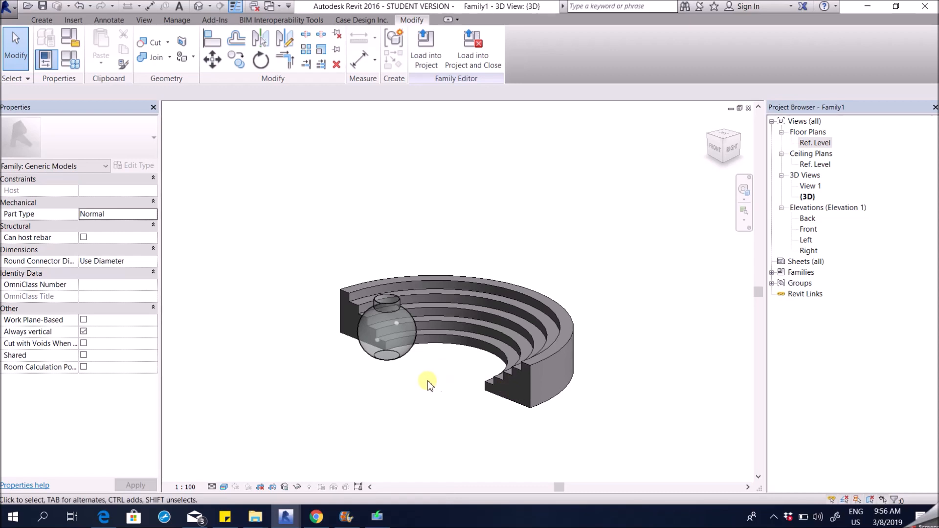
shift+middle_drag(429, 380, 457, 403)
scroll(502, 247, up, 1)
shift+middle_drag(595, 151, 605, 208)
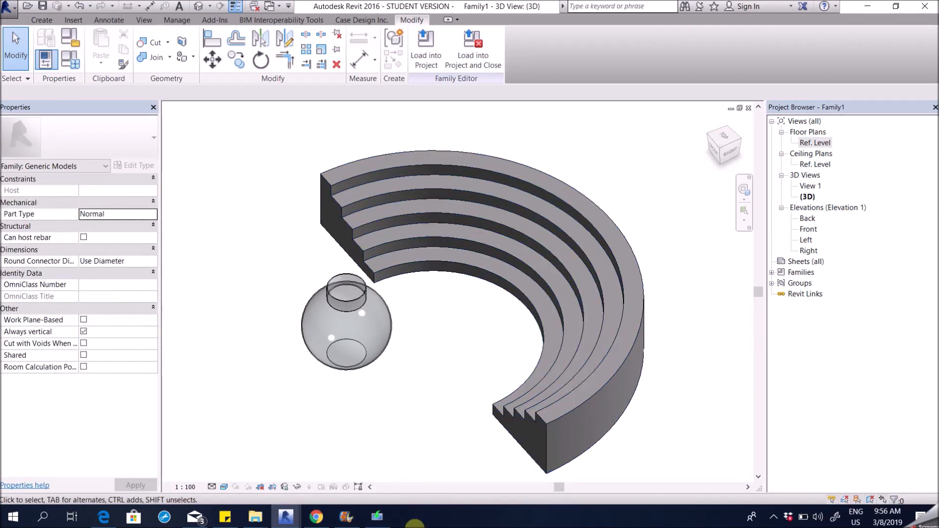